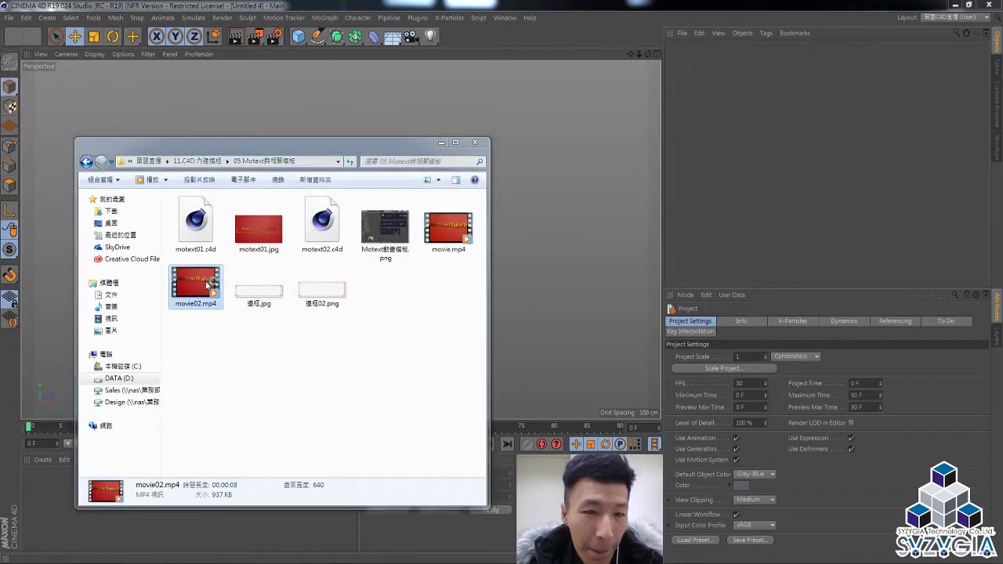
Minimize the file browser, close the movie02.mp4 preview player, and open the MoGraph menu
left_click(439, 142)
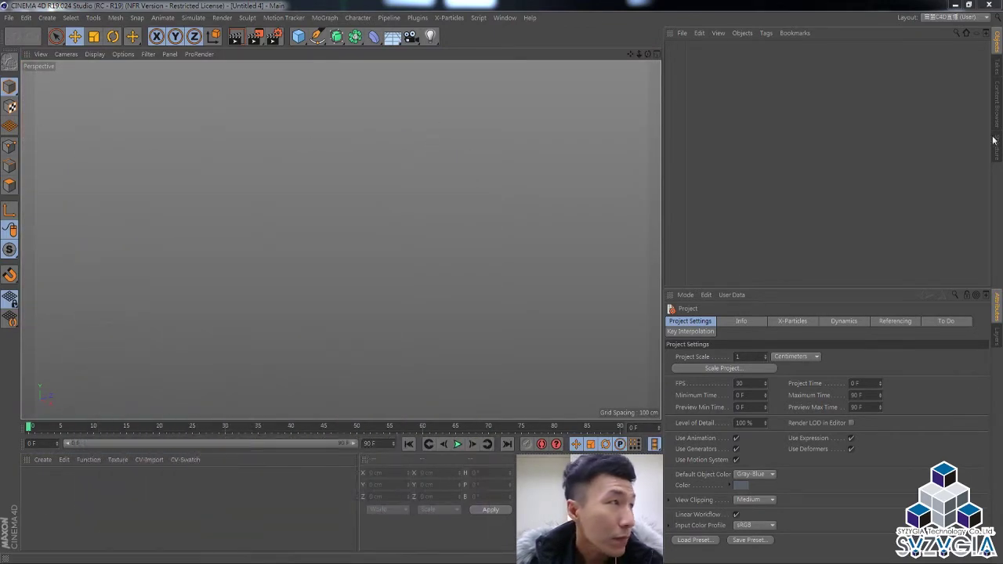
left_click_drag(1002, 55, 338, 95)
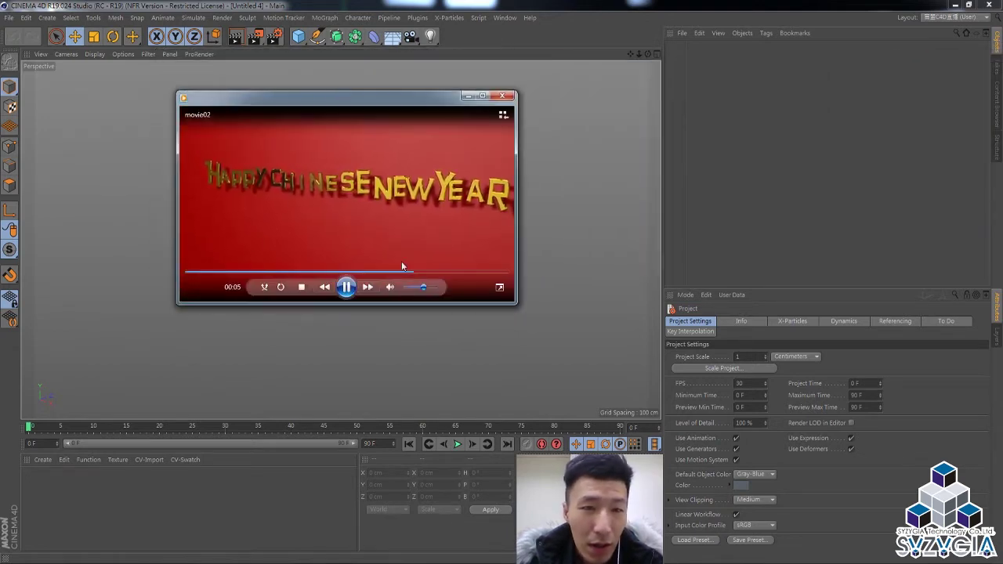
mouse_move(346, 204)
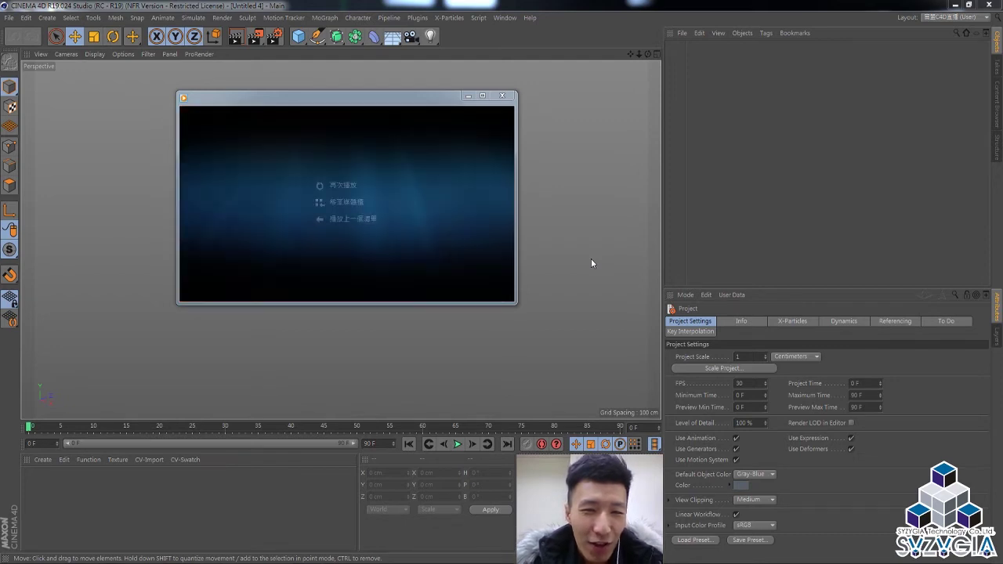
left_click(503, 96)
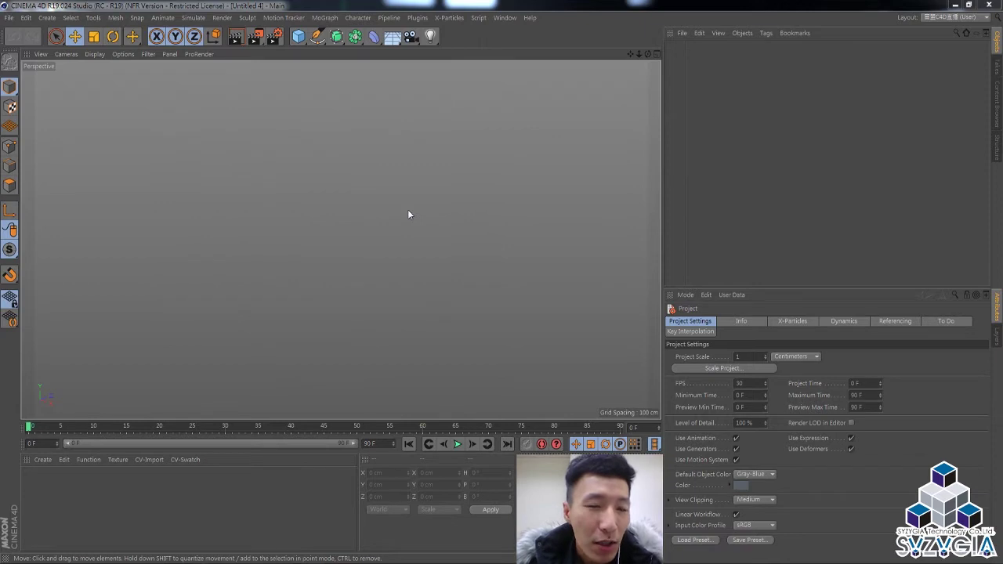
left_click(320, 19)
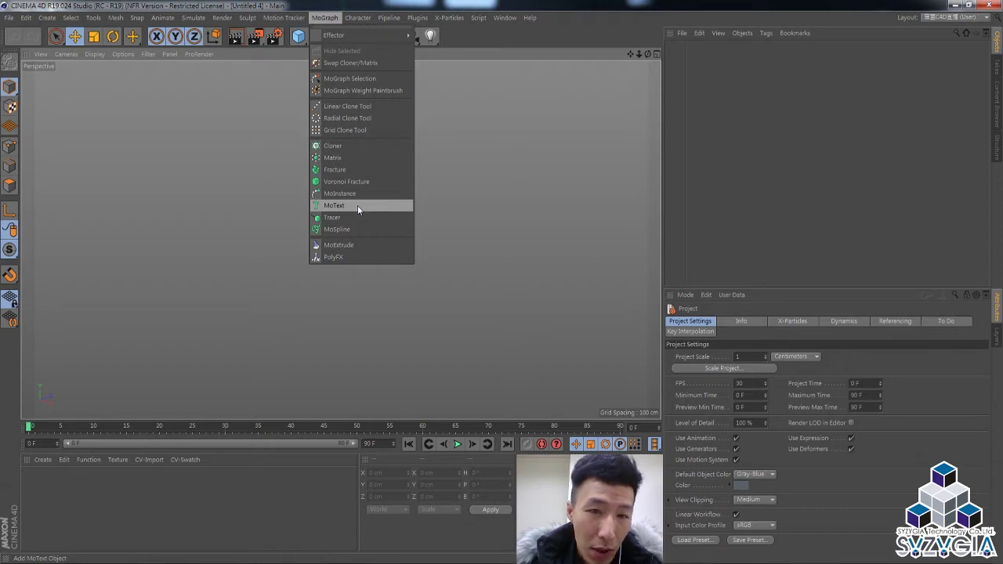
Add a MoText object reading 'Text' and raise the Attributes panel divider for more room
left_click(358, 205)
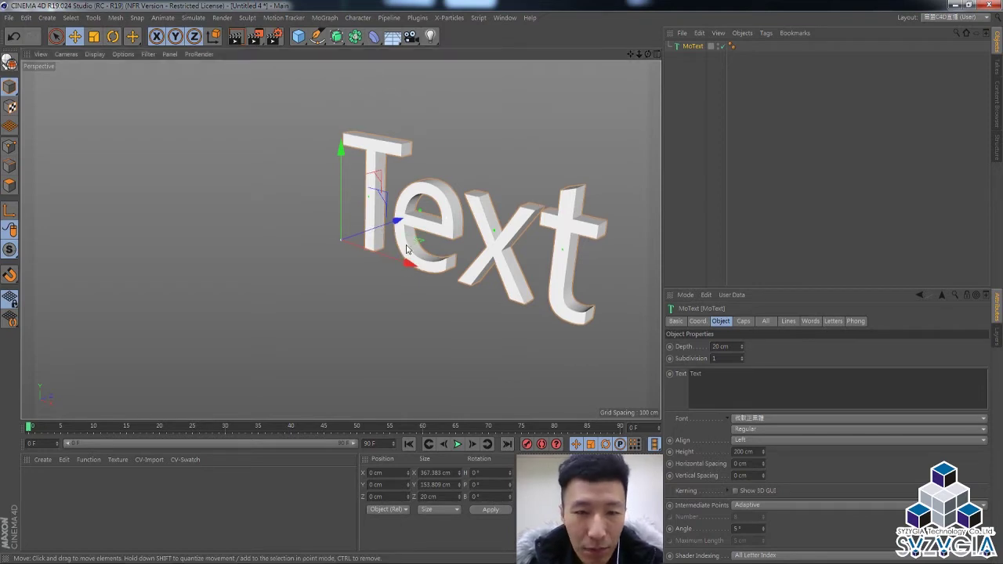
left_click_drag(435, 265, 480, 224, "alt")
middle_click_drag(480, 224, 329, 210, "alt")
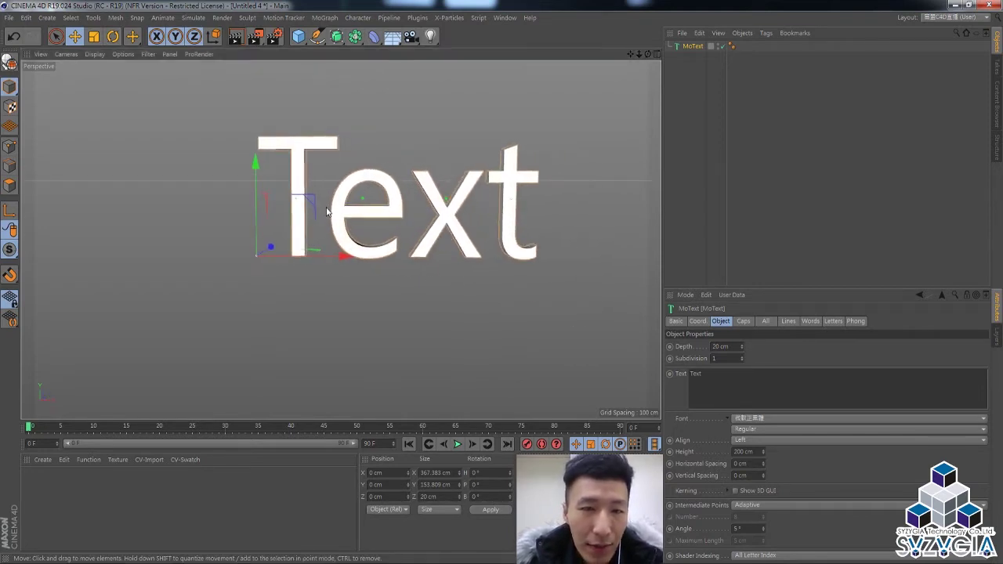
left_click_drag(330, 210, 294, 235, "alt")
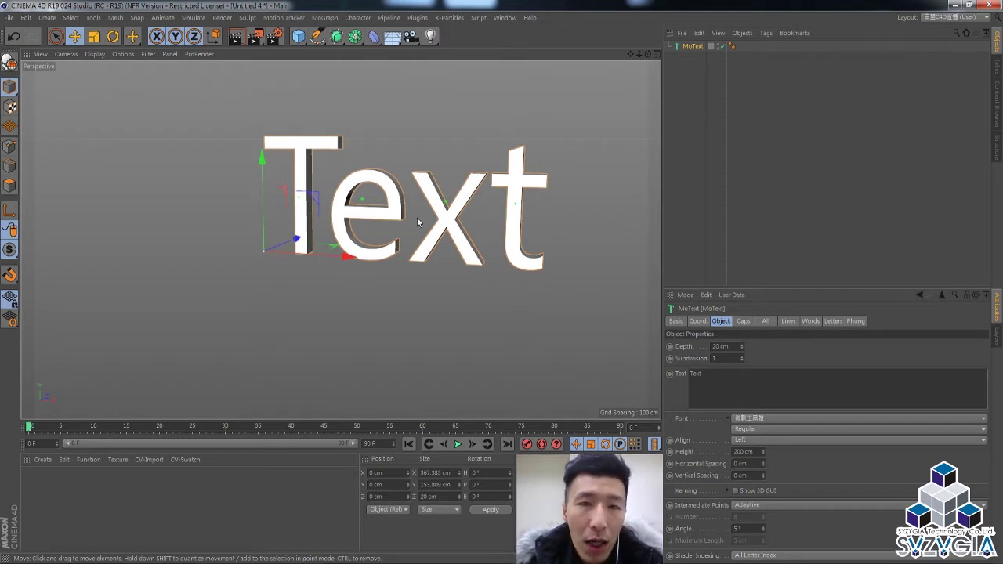
left_click(318, 36)
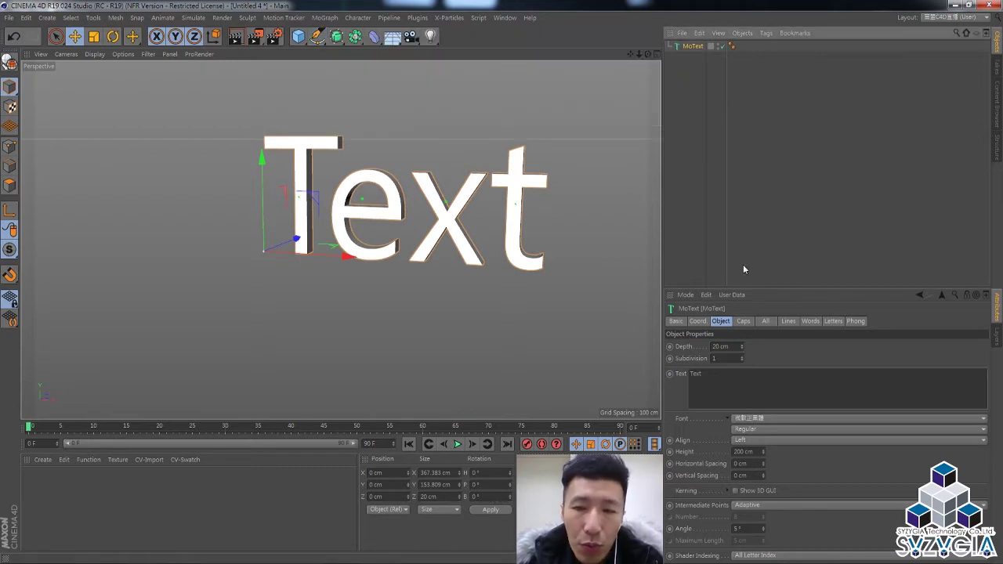
mouse_move(746, 288)
left_mouse_down()
mouse_move(732, 116)
mouse_move(732, 127)
left_mouse_up()
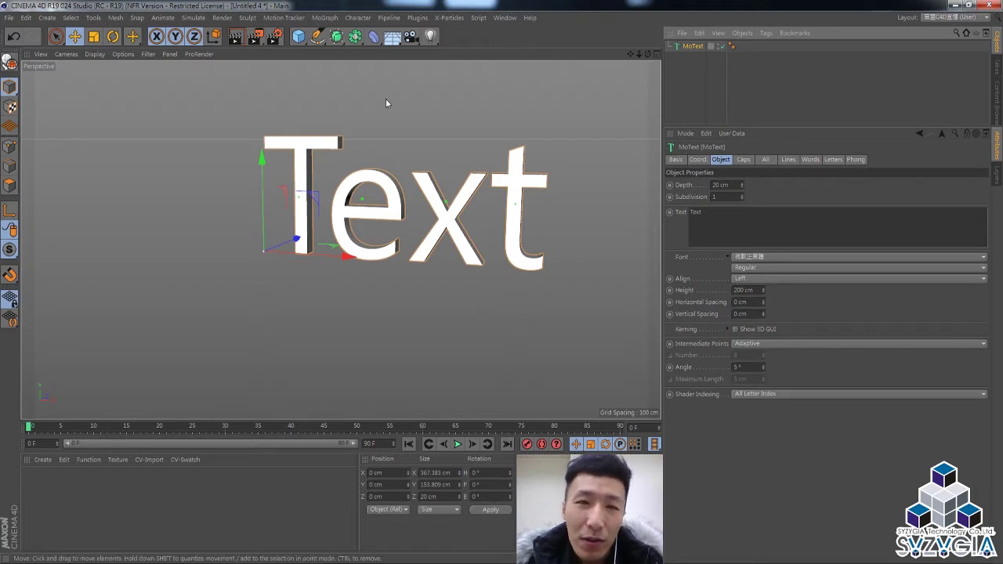
Replace the MoText content 'Text' with 新年快樂
left_click(318, 37)
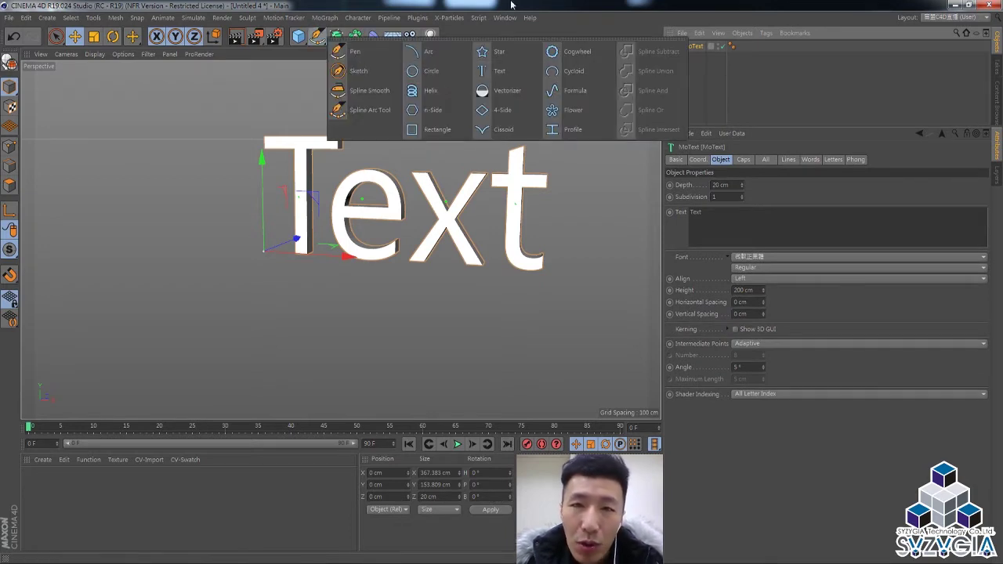
double_click(722, 211)
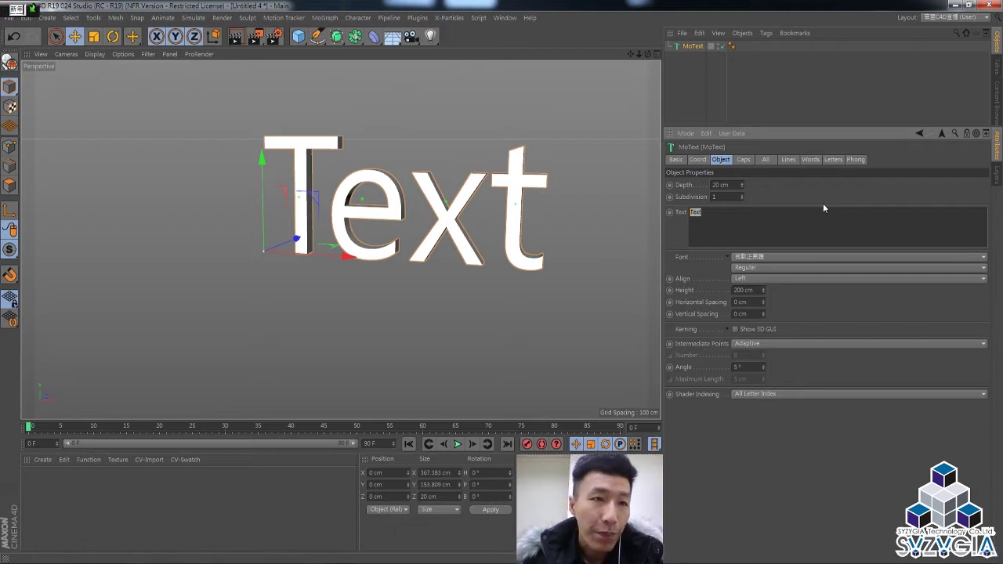
type("新年快樂")
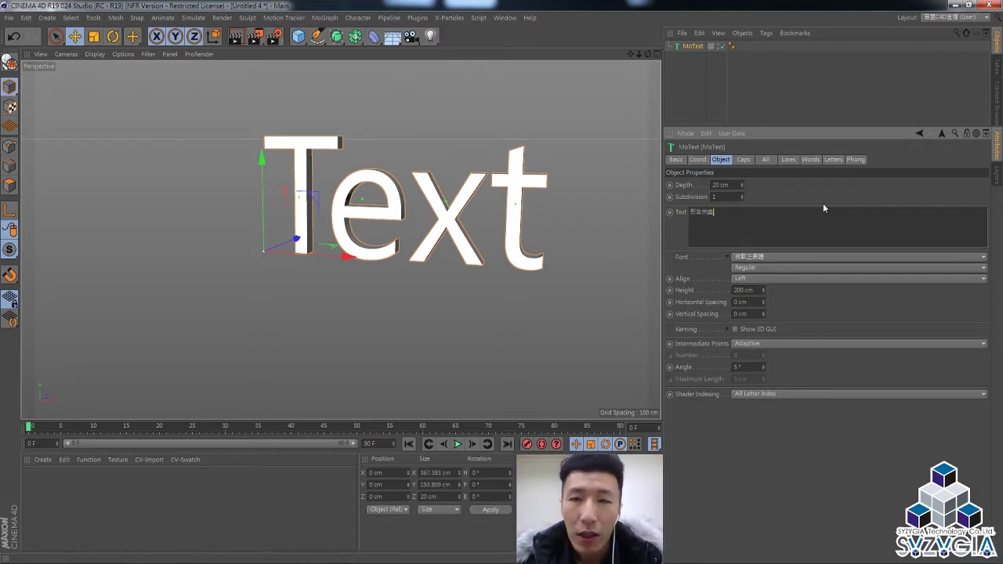
left_click(686, 54)
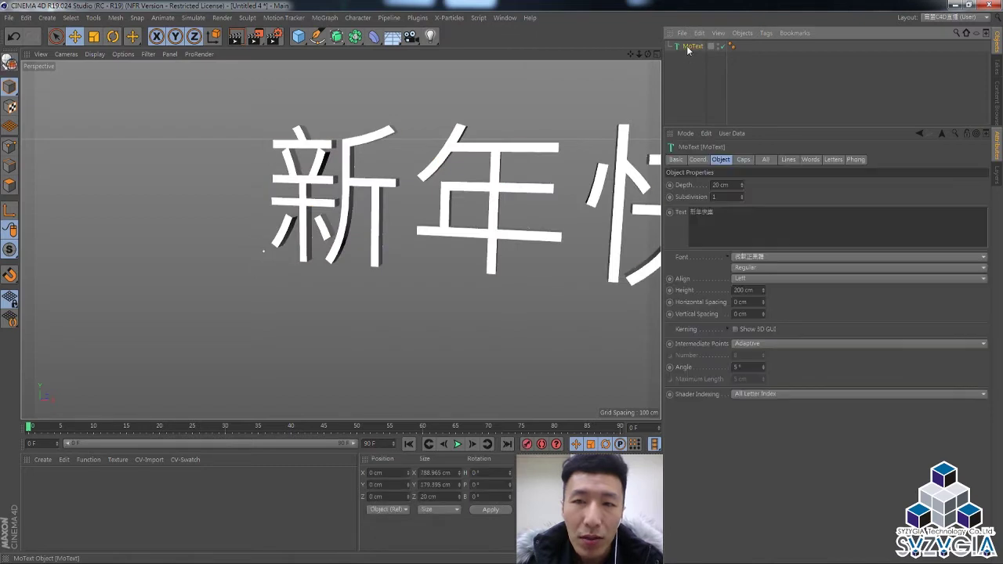
scroll(527, 154, "down", 3)
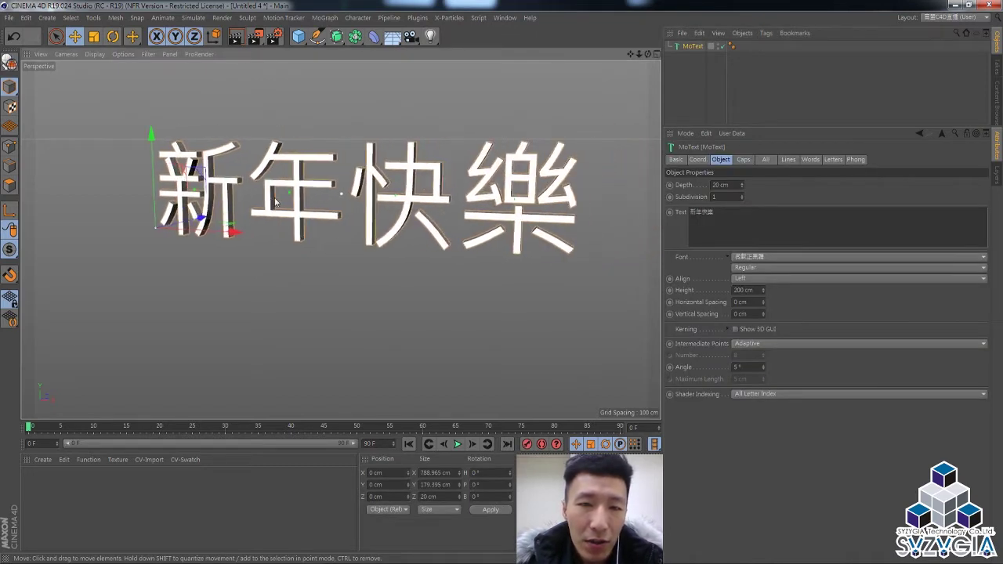
Try a 50 cm extrusion depth, then undo it back to 20 cm
mouse_move(295, 198)
left_mouse_down("alt")
mouse_move(304, 218)
mouse_move(348, 198)
mouse_move(352, 217)
left_mouse_up("alt")
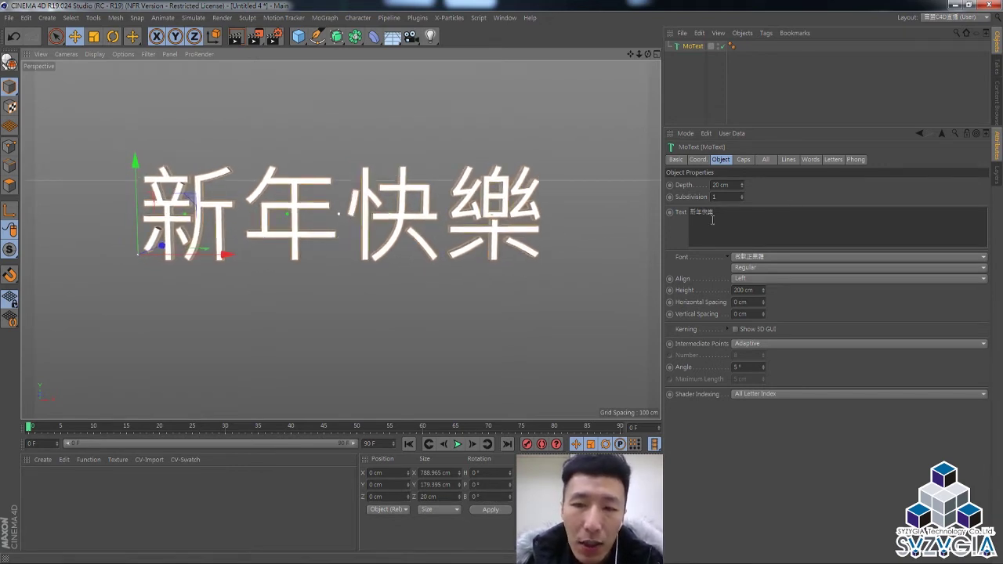
left_click_drag(491, 213, 503, 208, "alt")
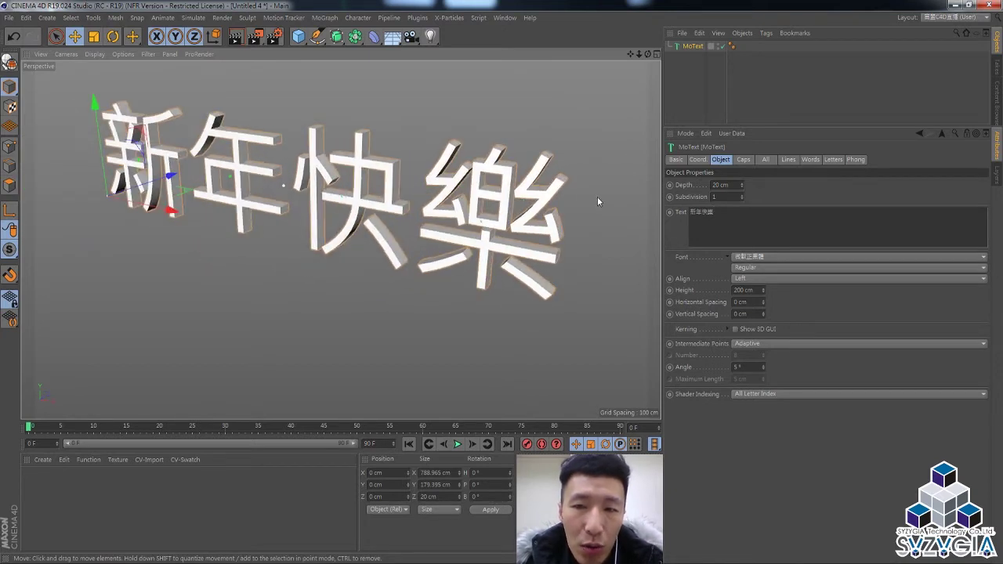
left_click(737, 185)
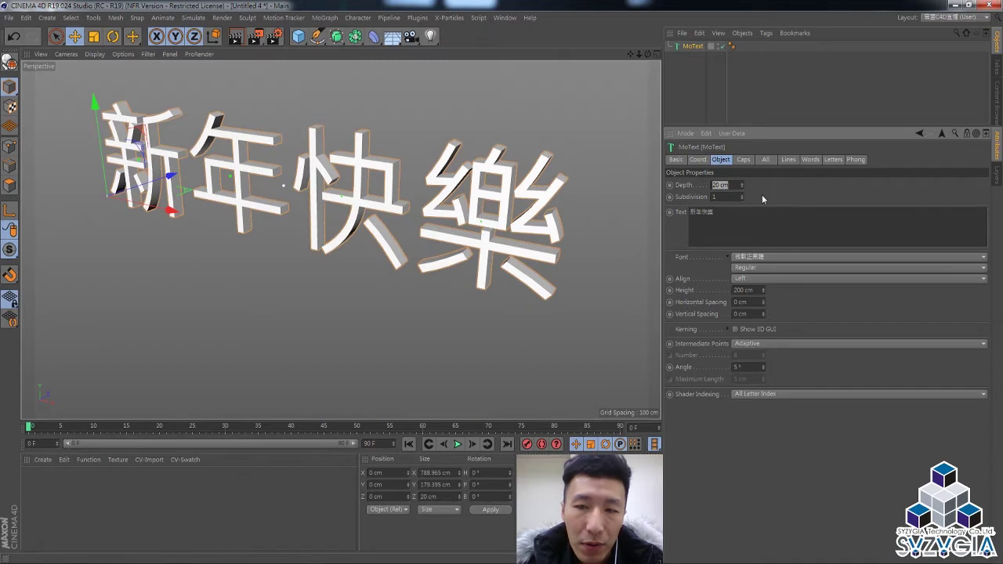
type("50")
key("Return")
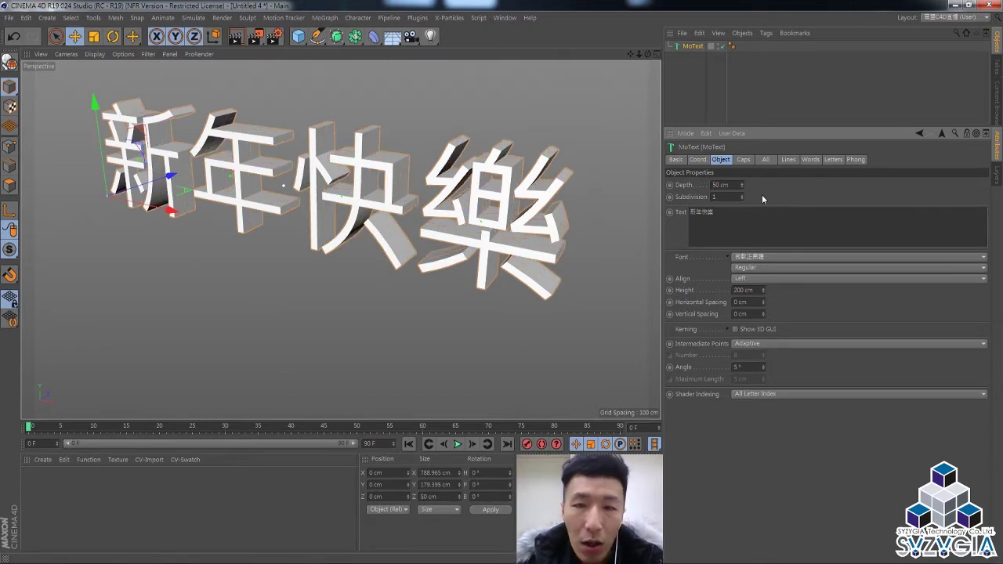
key("ctrl+z")
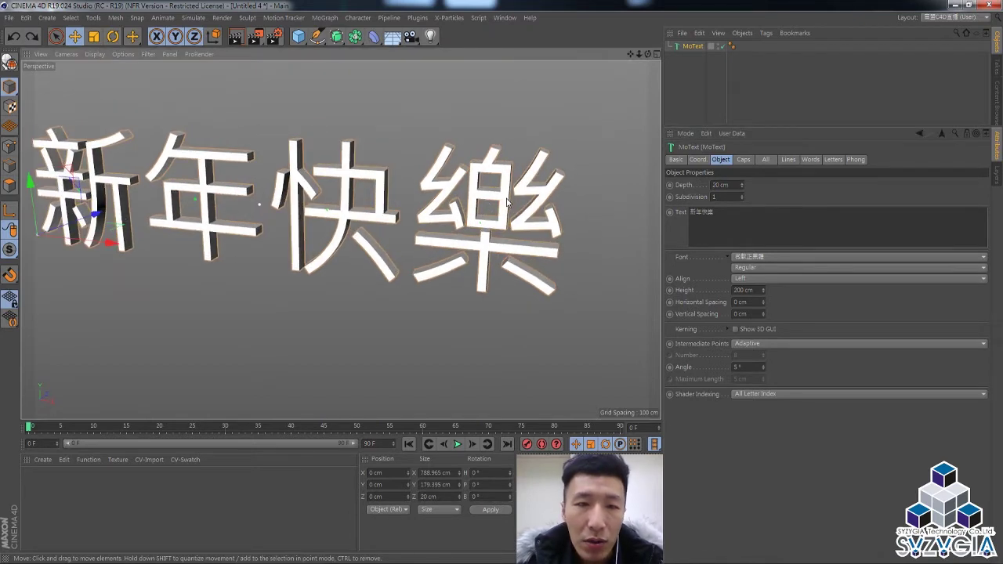
left_click_drag(559, 210, 502, 211, "alt")
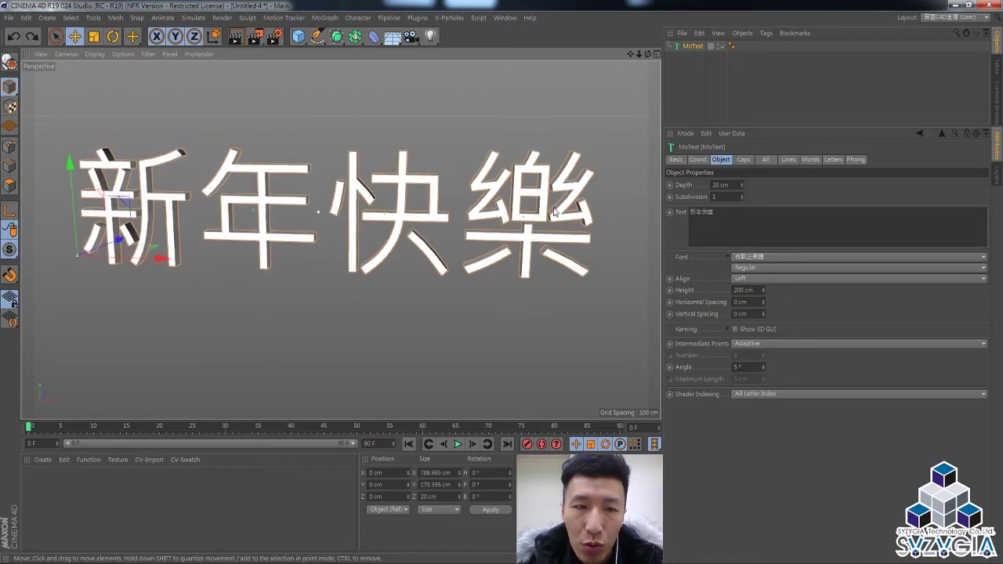
Set the MoText font to the rounded 文鼎特毛楷 Chinese typeface
left_click(754, 259)
scroll(754, 258, "down", 3)
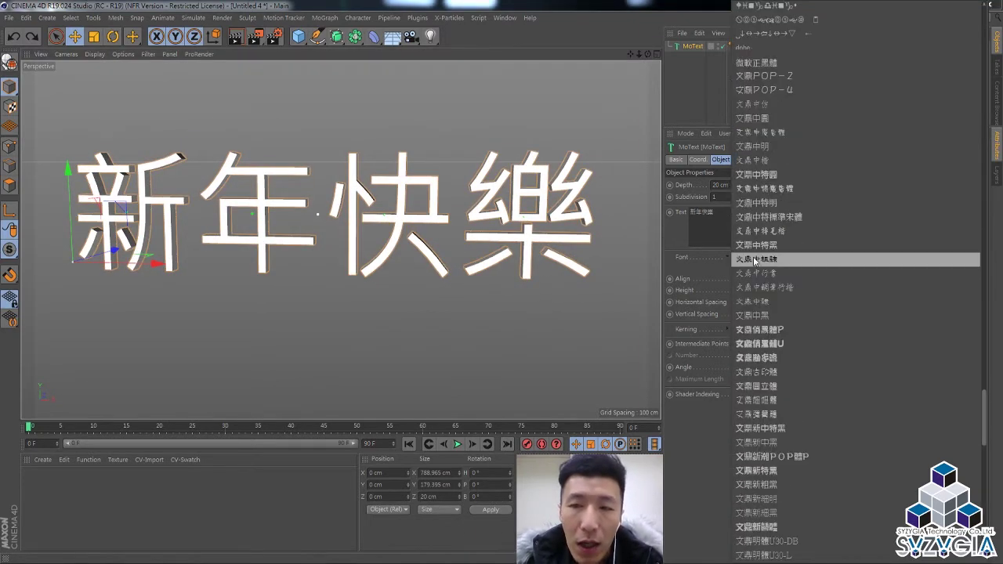
scroll(760, 265, "down", 3)
scroll(766, 271, "down", 3)
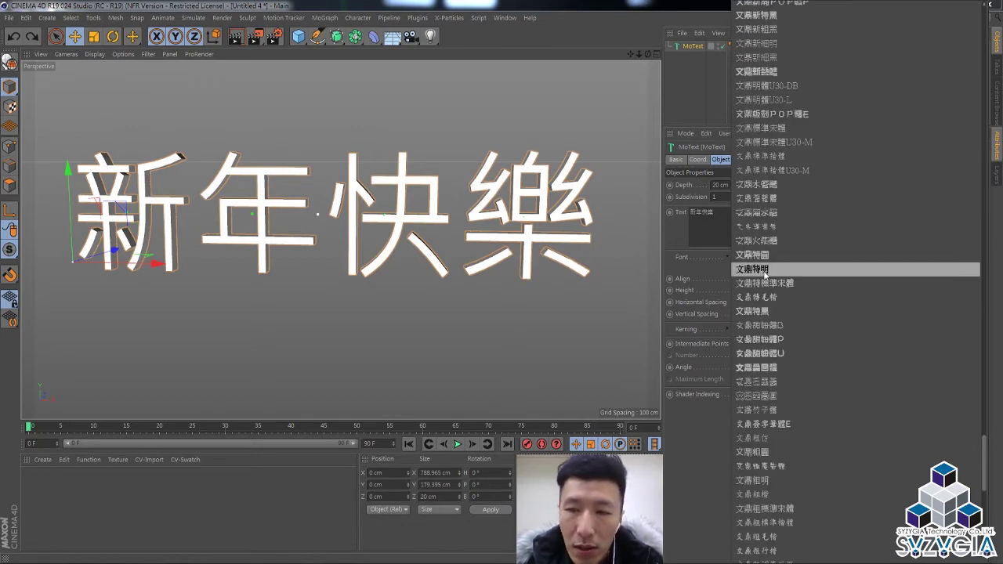
left_click(765, 297)
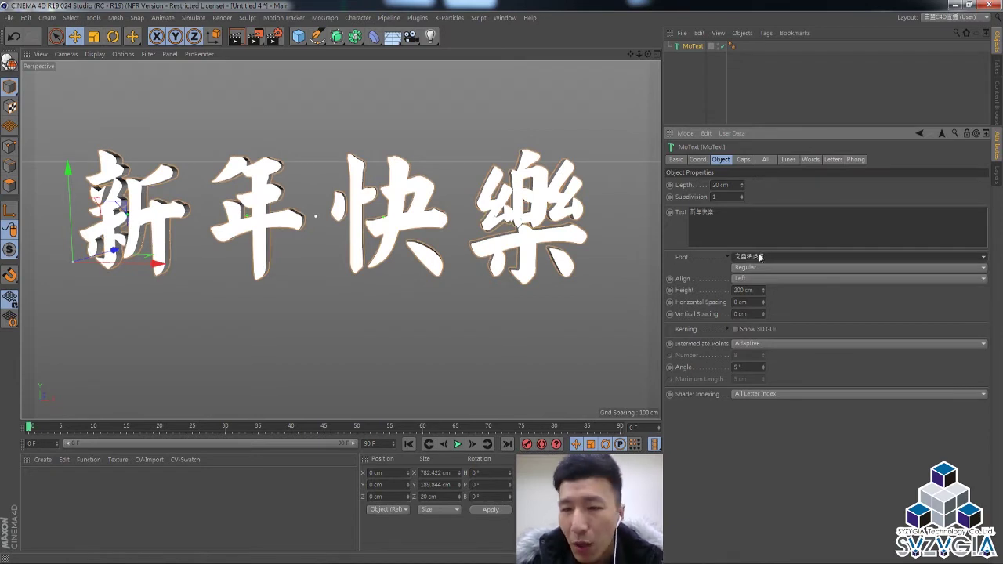
scroll(760, 257, "down", 1)
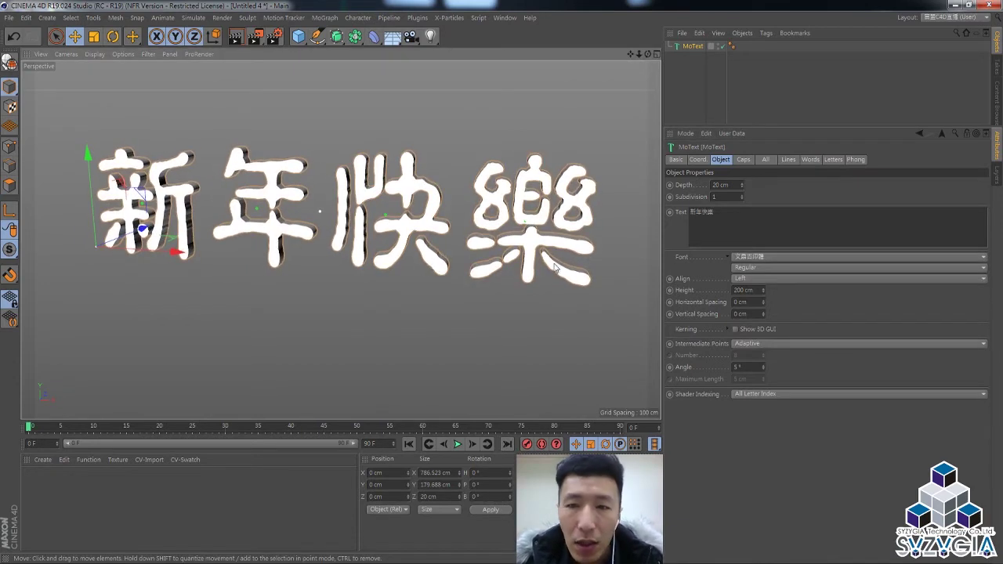
left_click(756, 290)
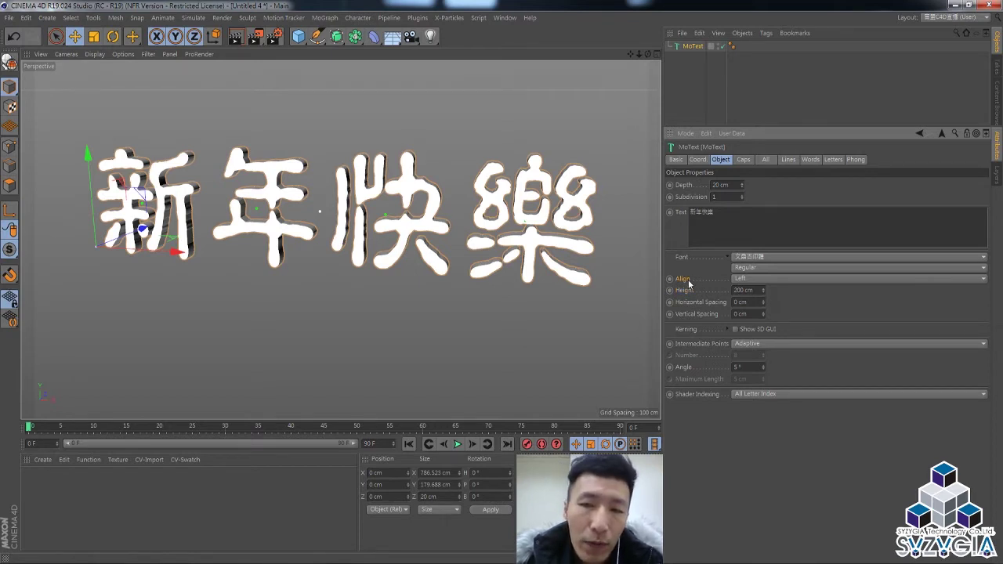
Set the MoText Align to Middle after trying Right and Left alignment
left_click(747, 278)
left_click(751, 304)
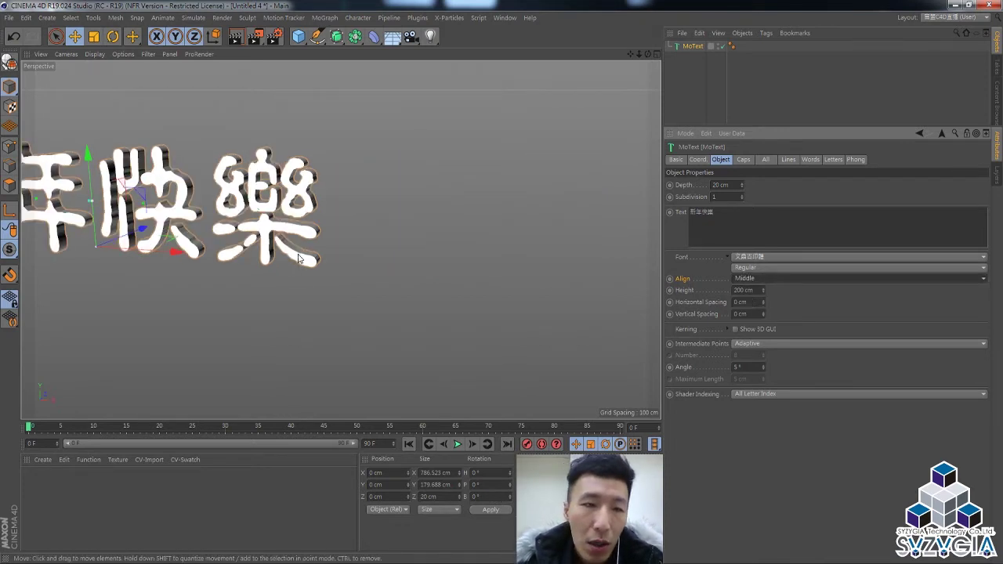
mouse_move(341, 253)
middle_mouse_down("alt")
mouse_move(551, 255)
mouse_move(517, 263)
middle_mouse_up("alt")
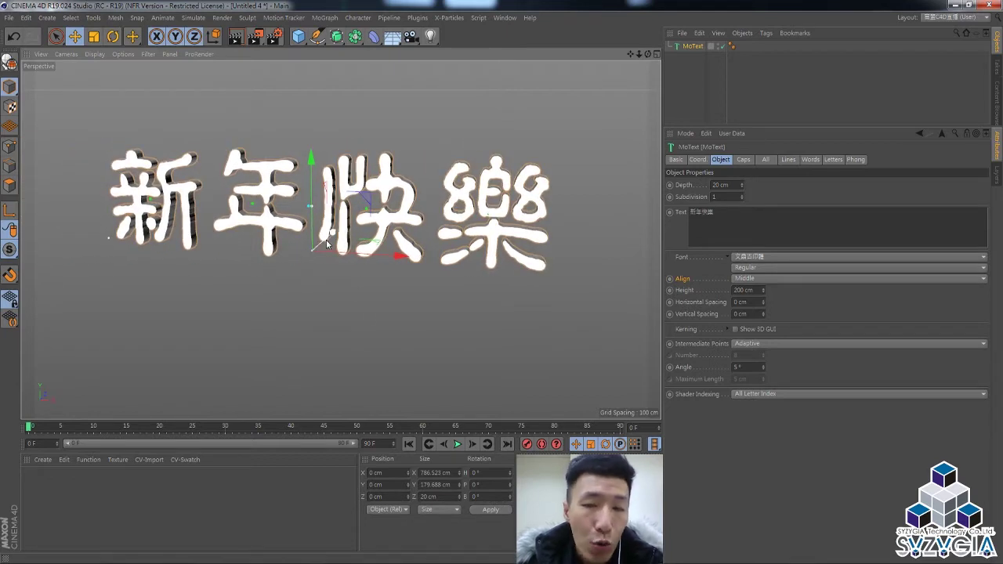
left_click(751, 280)
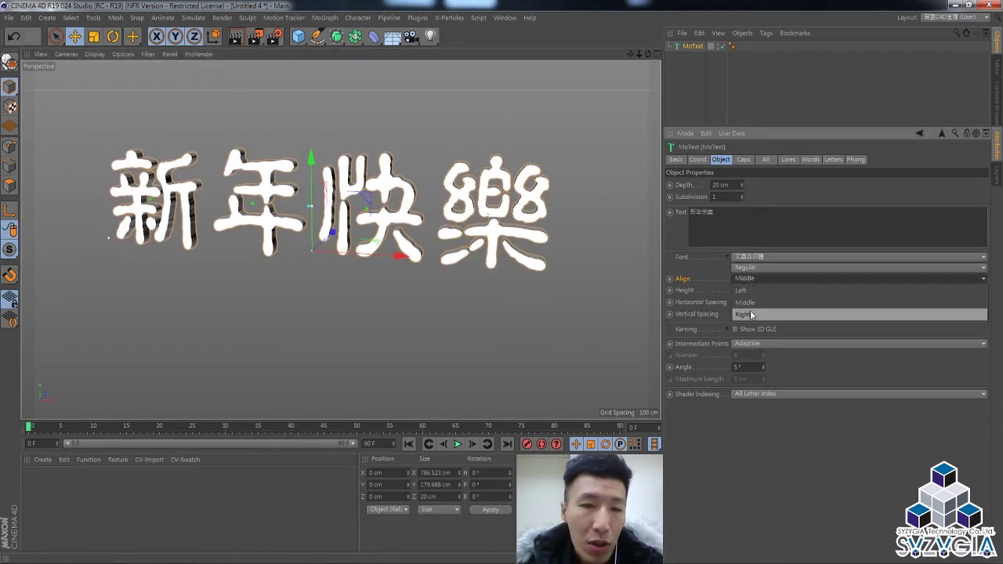
left_click(751, 311)
left_click(754, 279)
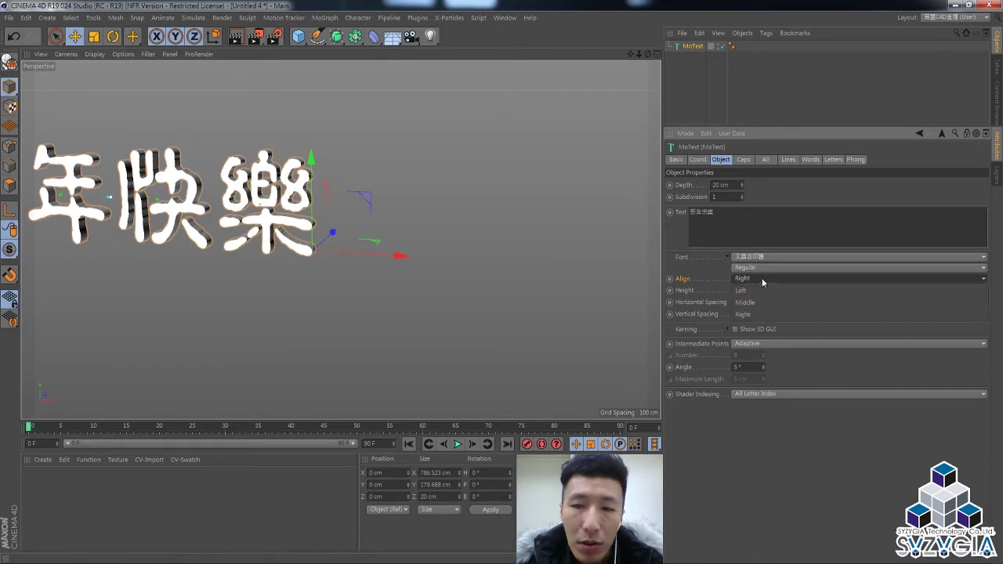
left_click(762, 301)
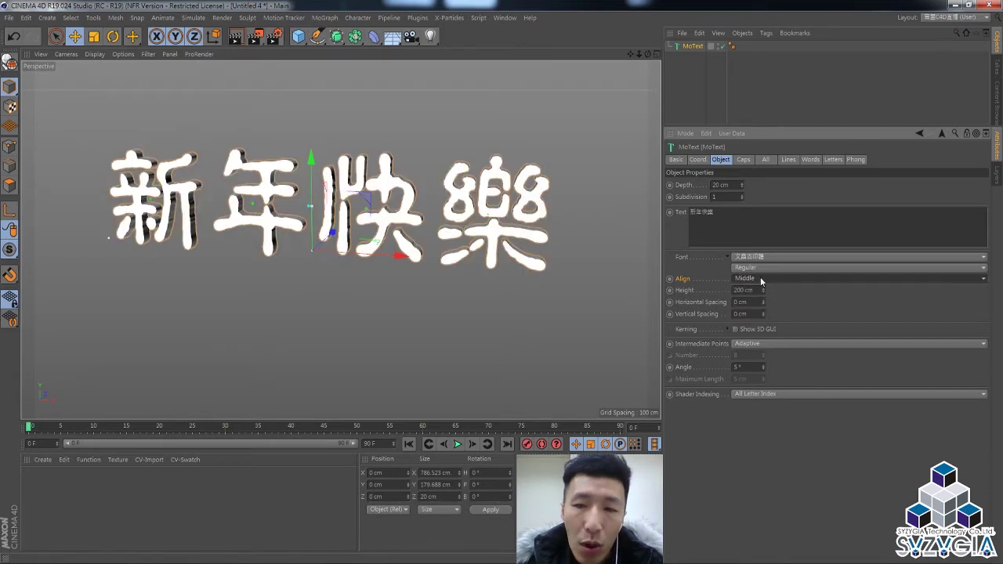
left_click(760, 279)
left_click(759, 290)
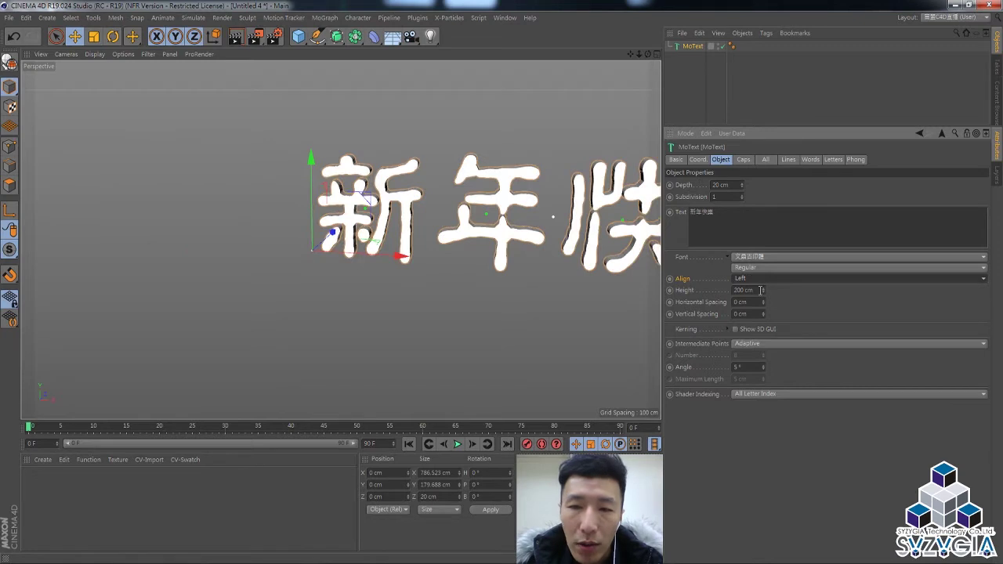
left_click(766, 280)
left_click(762, 300)
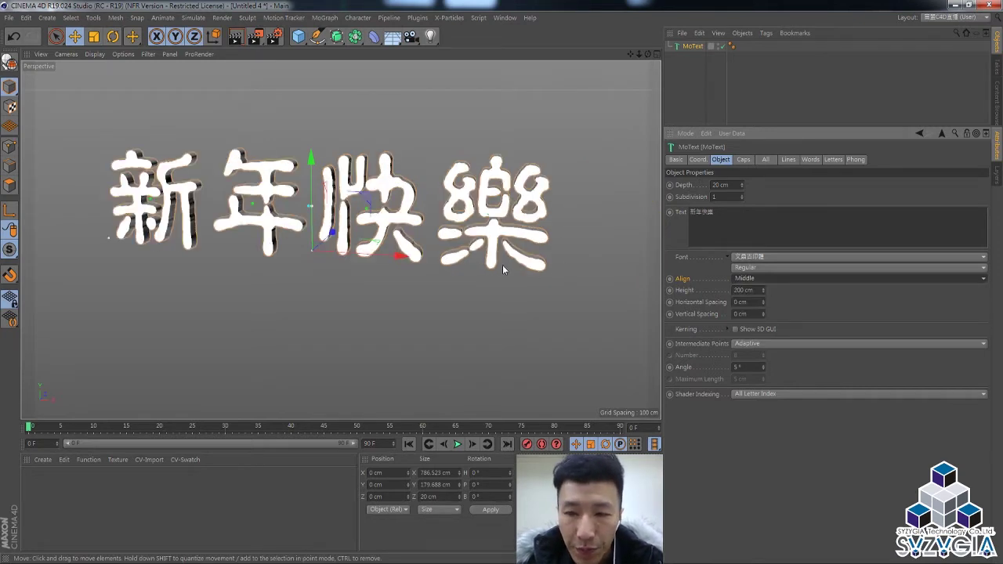
left_click_drag(502, 265, 513, 271, "alt")
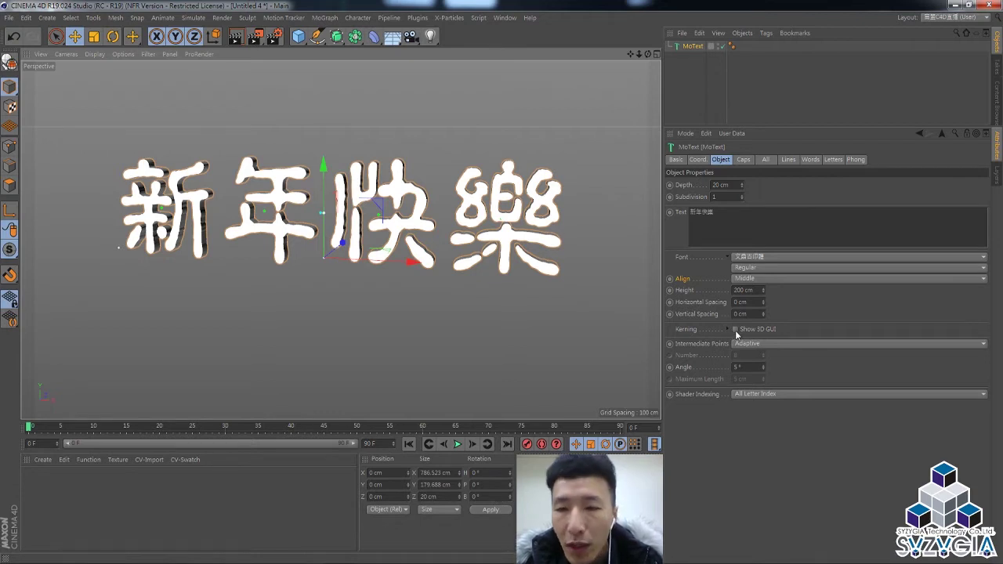
Turn on Show 3D GUI, then shorten and reposition the 年 character
left_click(735, 330)
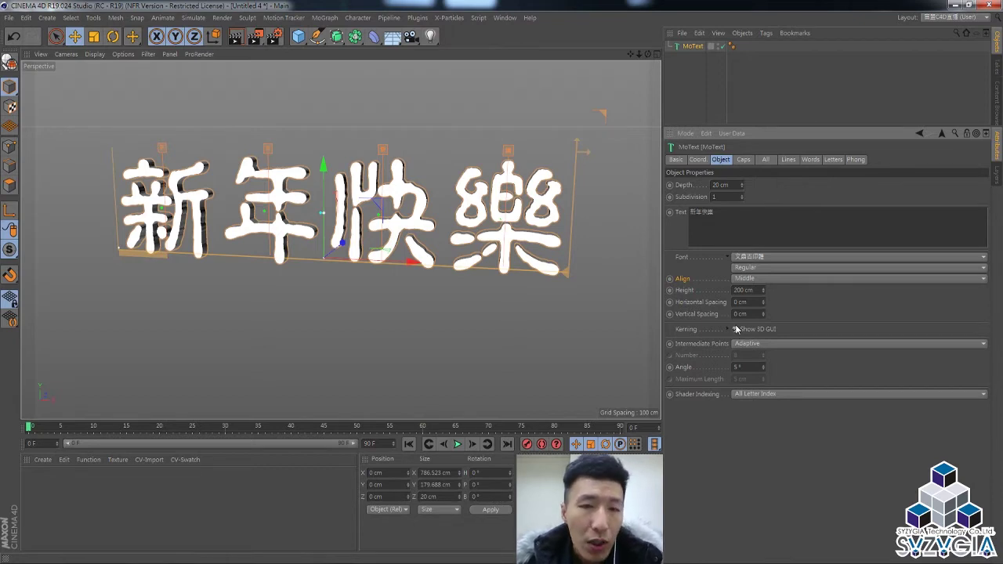
left_click(162, 149)
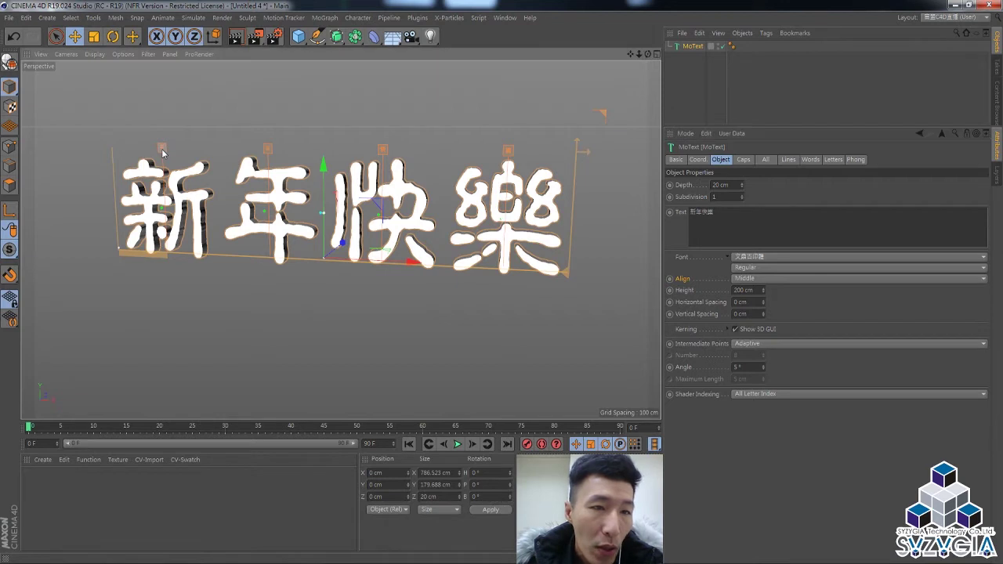
left_click(267, 149)
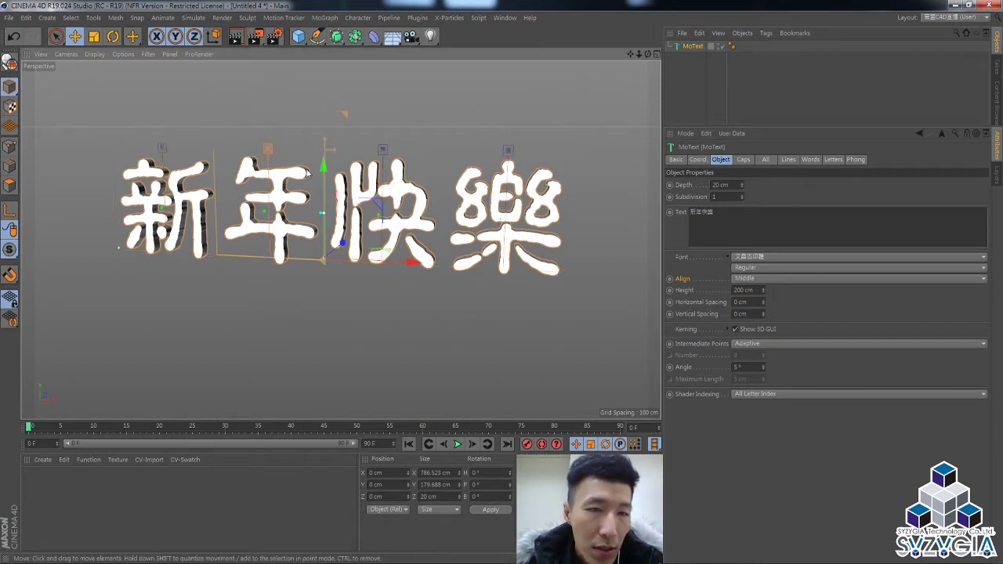
mouse_move(325, 143)
left_mouse_down()
mouse_move(336, 154)
mouse_move(326, 155)
left_mouse_up()
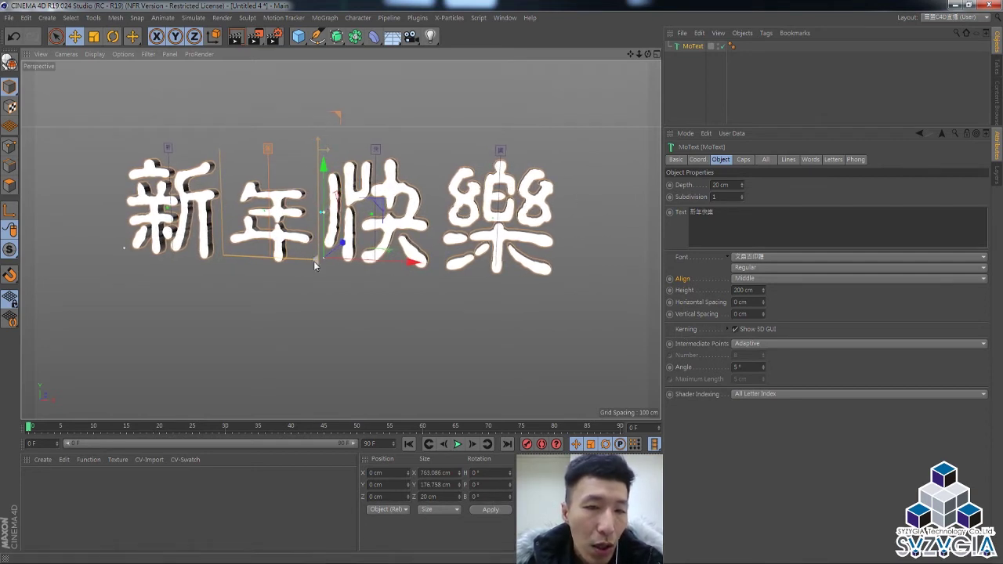
mouse_move(313, 261)
left_mouse_down()
mouse_move(309, 211)
mouse_move(309, 264)
left_mouse_up()
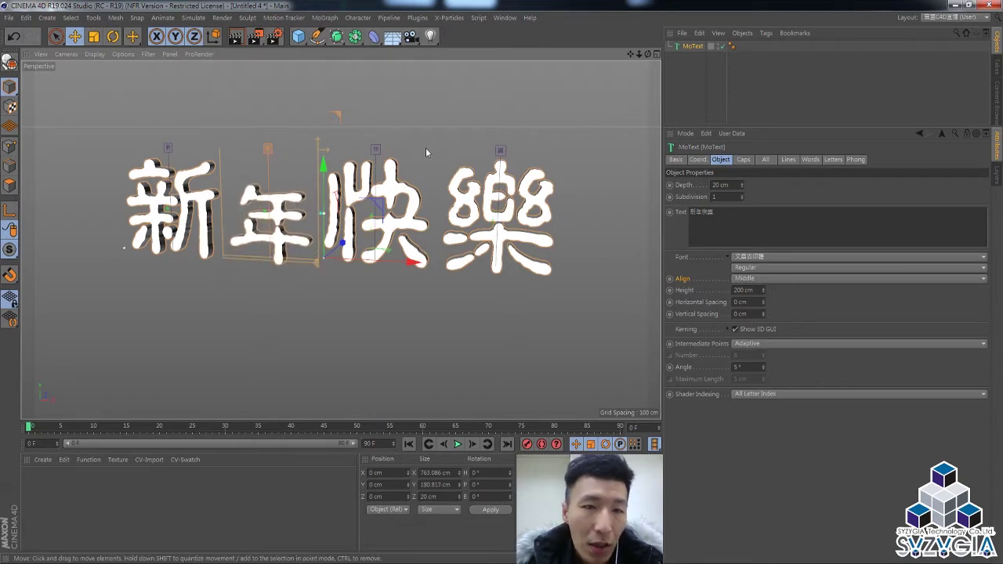
Shift 快 right, squash 樂, reshape 年/快/樂 together, then turn Show 3D GUI off
left_click(377, 152)
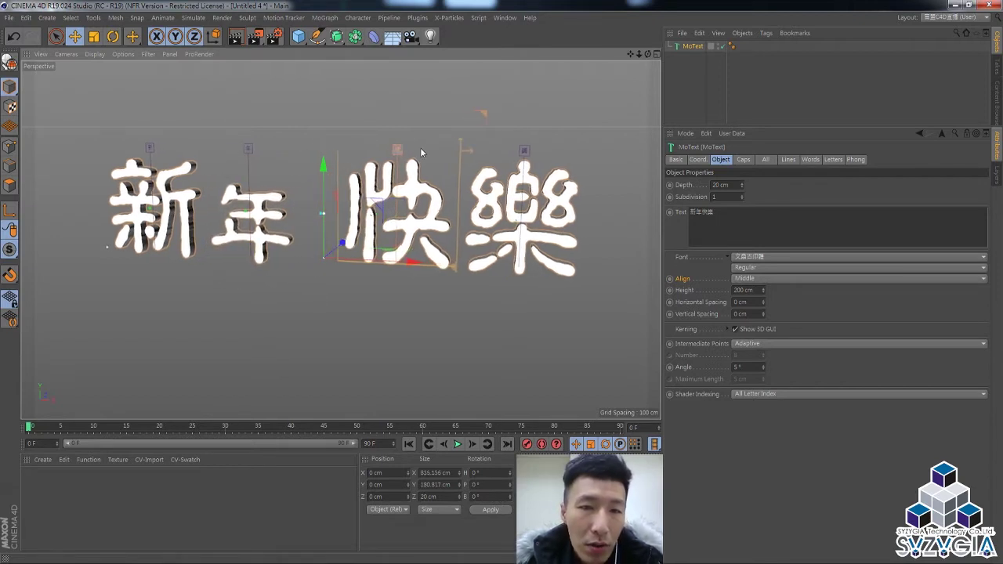
left_click_drag(377, 151, 387, 151)
left_click(514, 151)
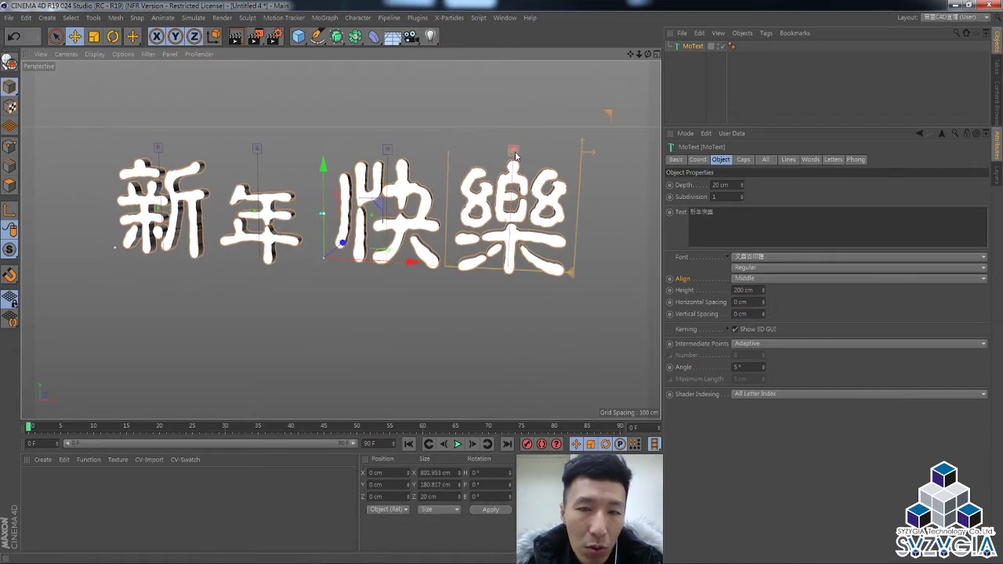
mouse_move(581, 138)
left_mouse_down()
mouse_move(580, 176)
mouse_move(580, 142)
mouse_move(592, 153)
left_mouse_up()
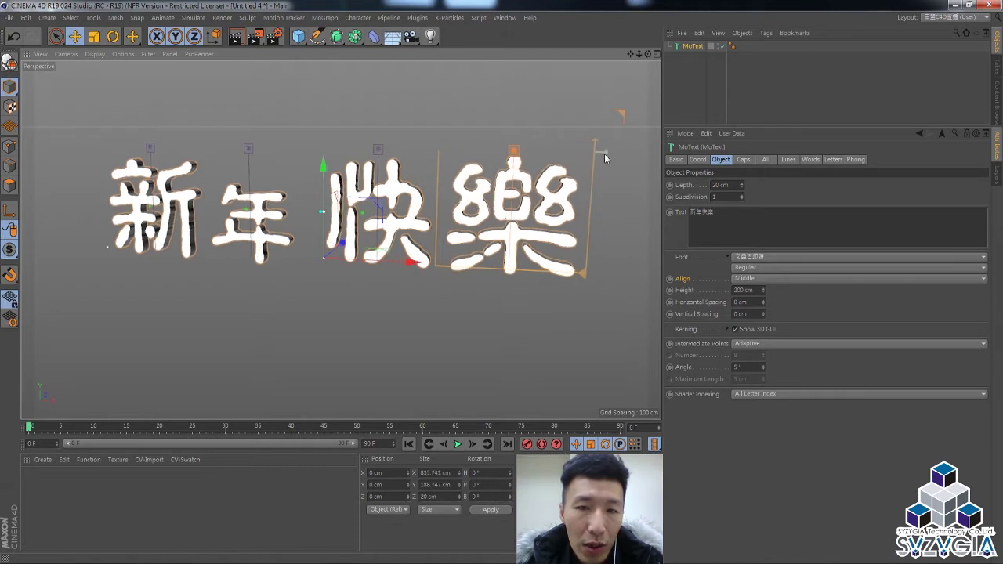
left_click(388, 149, "shift")
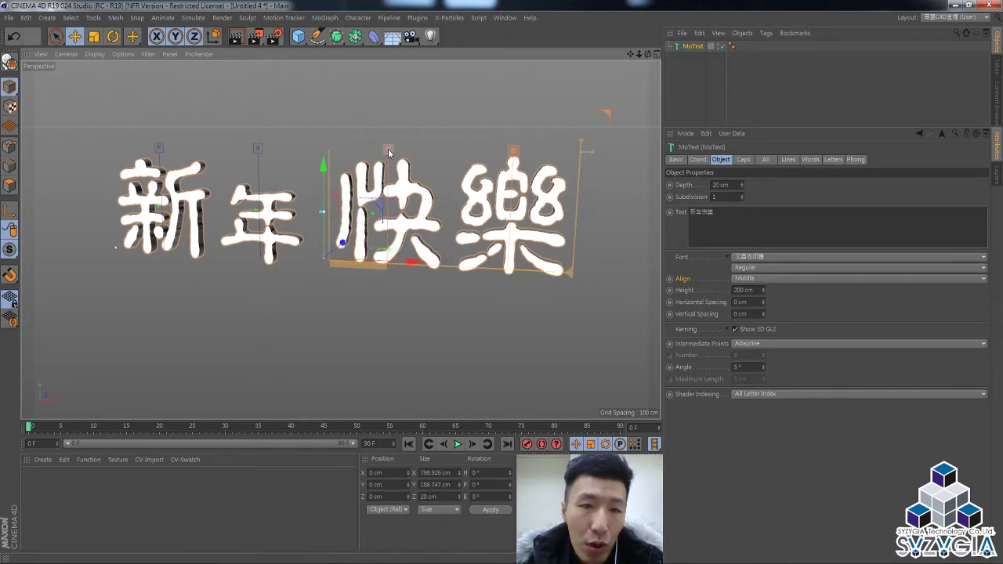
left_click(258, 149, "shift")
mouse_move(590, 154)
left_mouse_down()
mouse_move(583, 131)
mouse_move(566, 151)
left_mouse_up()
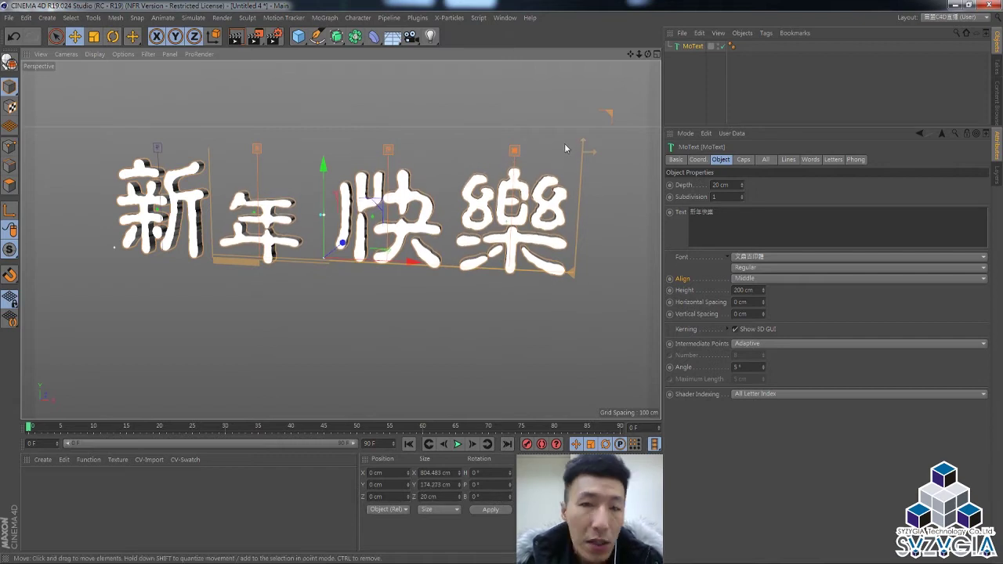
left_click(735, 329)
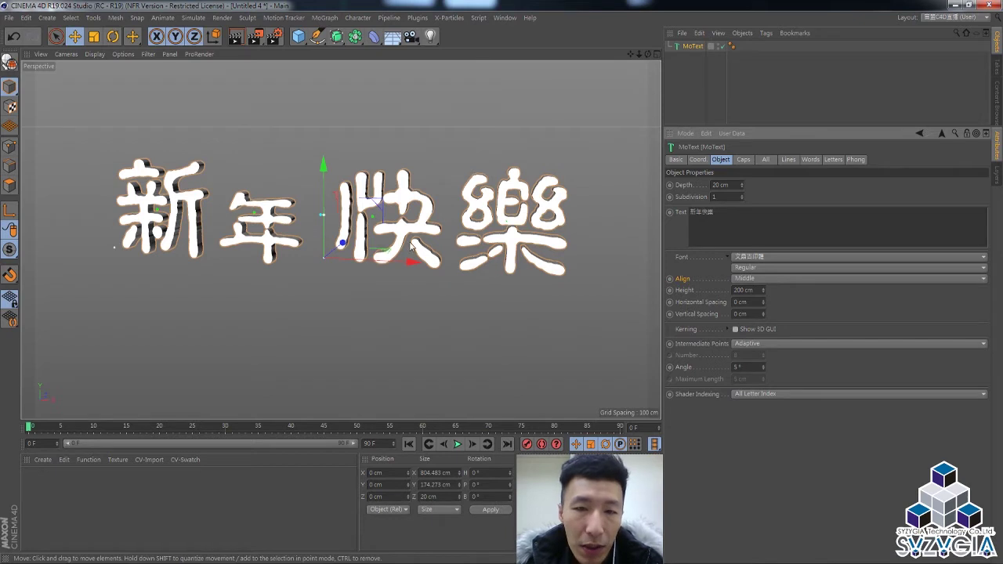
Set both the Start and End caps of the MoText to Fillet Cap
left_click(738, 162)
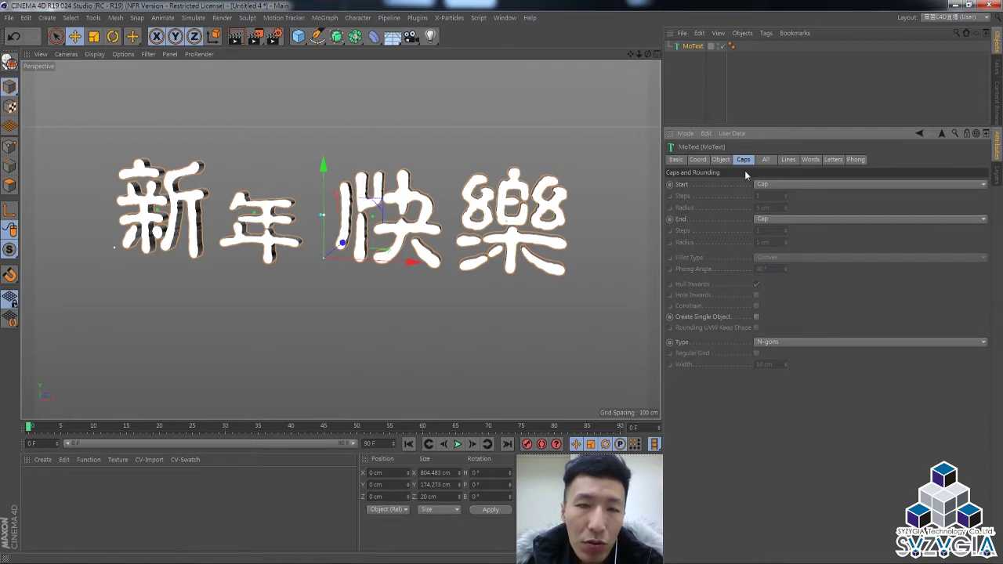
left_click(341, 39)
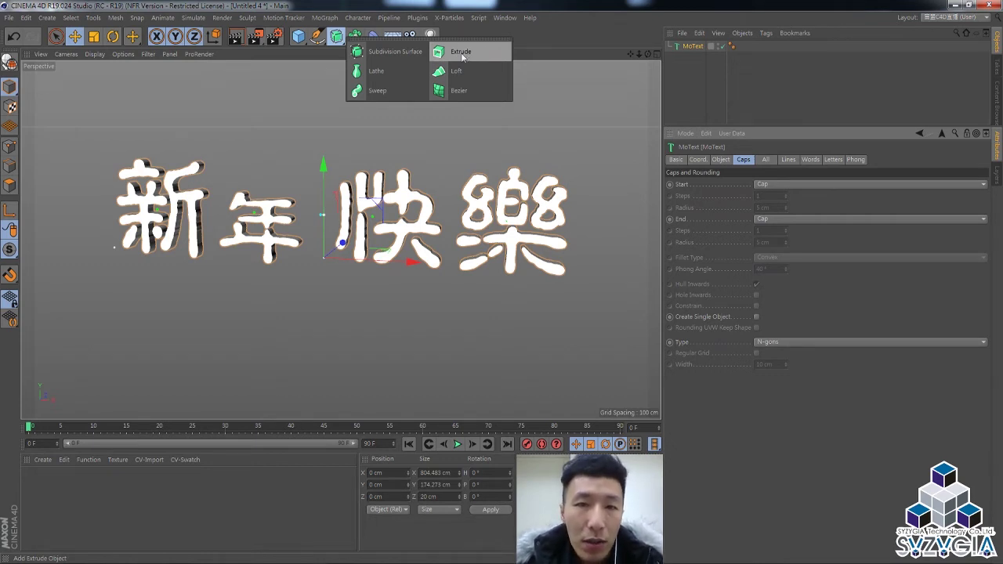
left_click(743, 162)
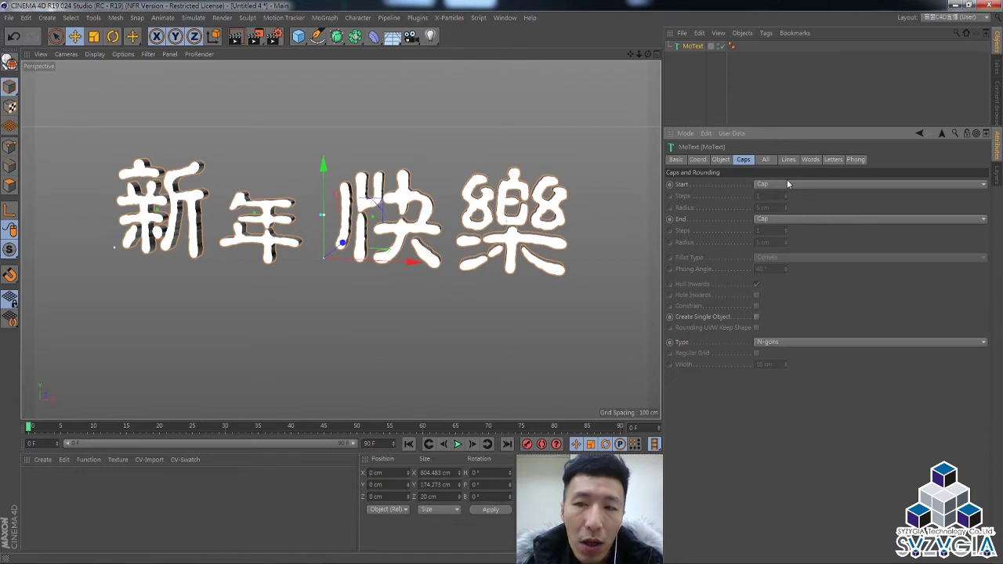
left_click(787, 187)
left_click(788, 231)
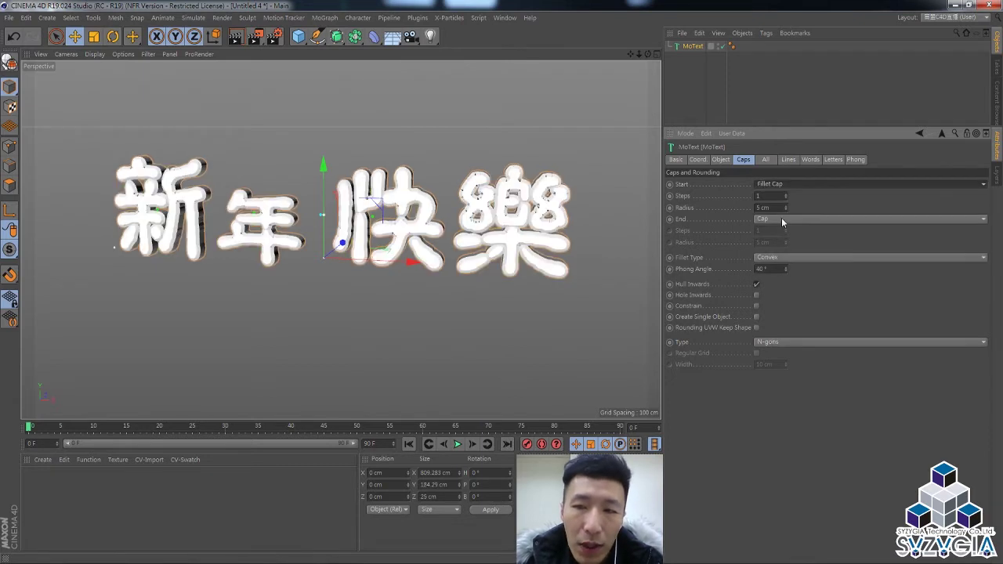
left_click(784, 218)
left_click(784, 267)
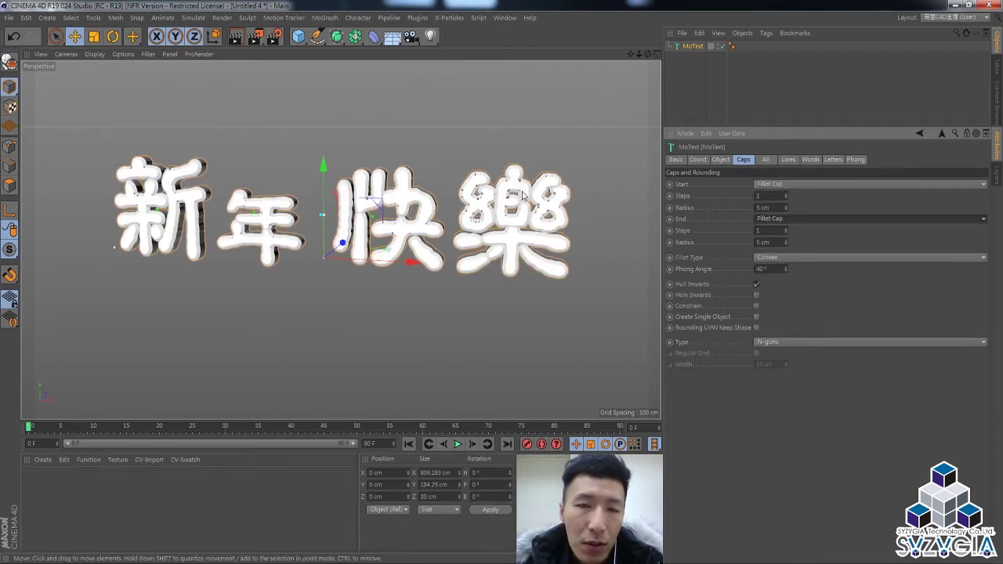
Set the fillet radius to 1 cm at the front and 2 cm at the back
mouse_move(525, 213)
left_mouse_down("alt")
mouse_move(589, 208)
mouse_move(421, 200)
mouse_move(502, 202)
left_mouse_up("alt")
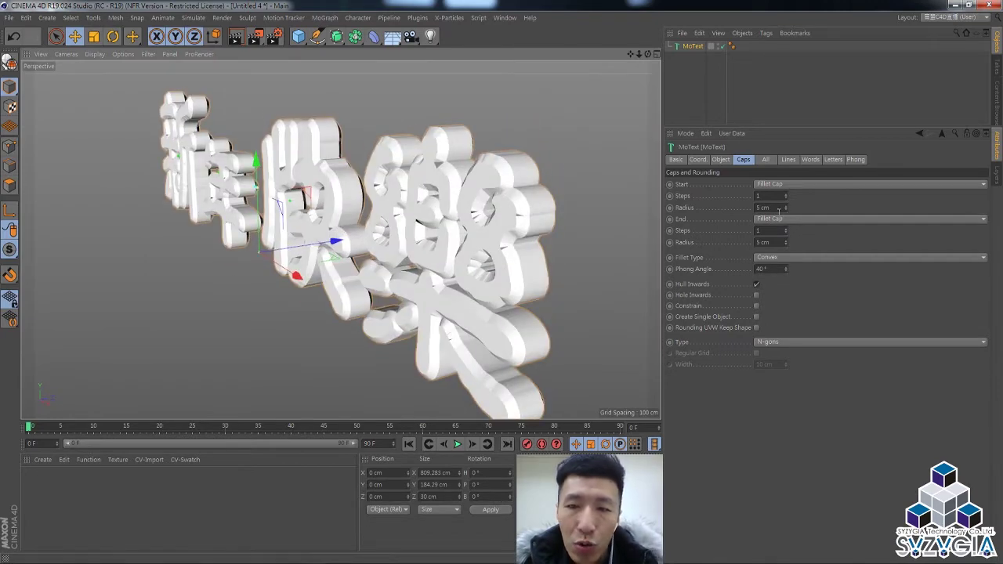
left_click_drag(786, 208, 778, 226)
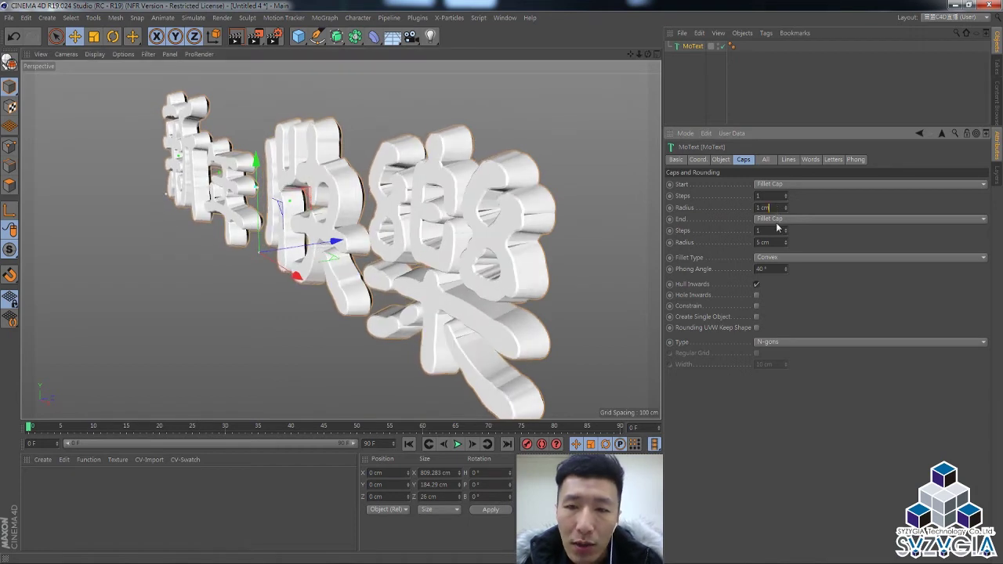
type("2")
key("Return")
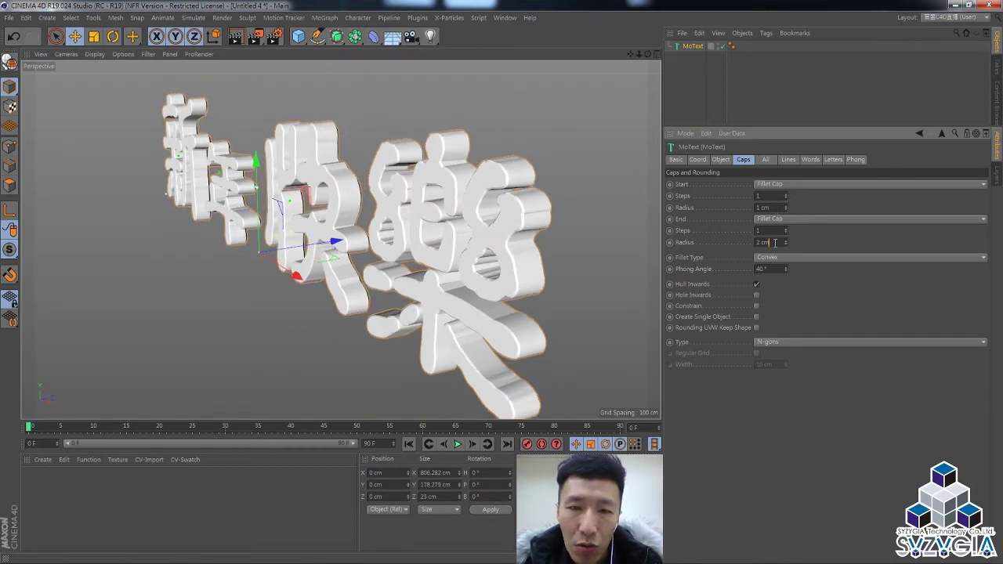
mouse_move(513, 182)
left_mouse_down("alt")
mouse_move(620, 145)
mouse_move(517, 204)
mouse_move(522, 175)
mouse_move(512, 195)
mouse_move(482, 206)
mouse_move(509, 196)
left_mouse_up("alt")
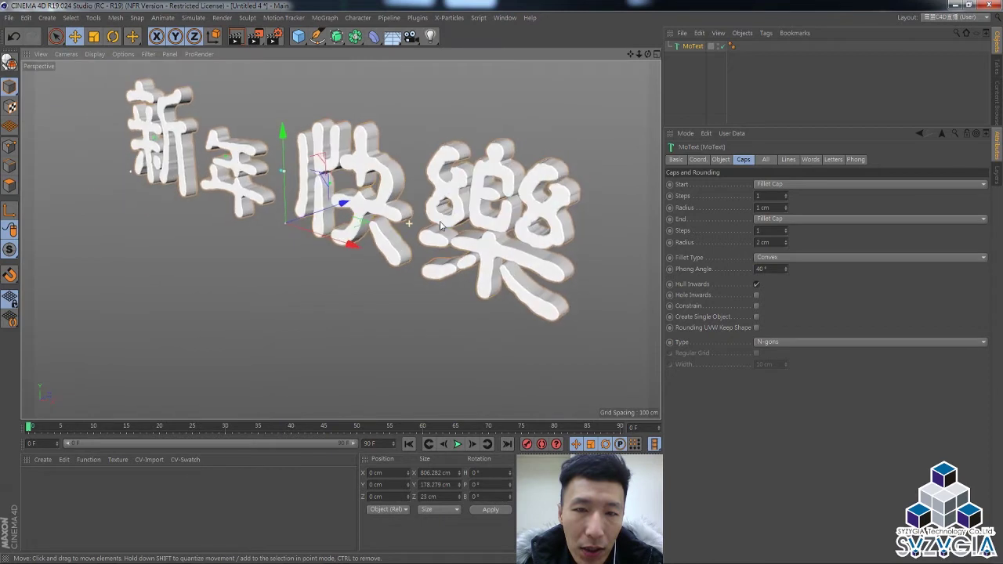
left_click(779, 185)
left_click(793, 185)
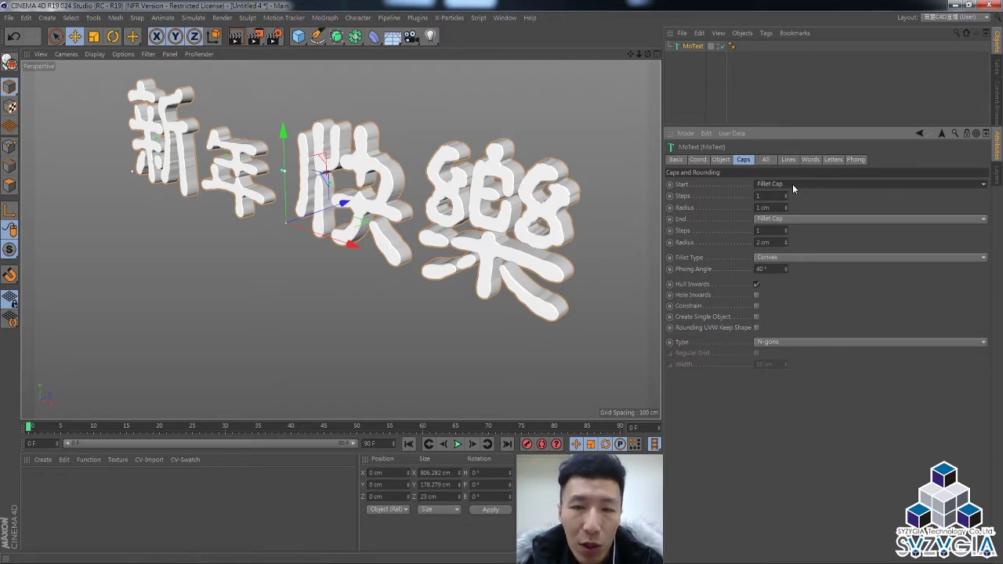
left_click(793, 184)
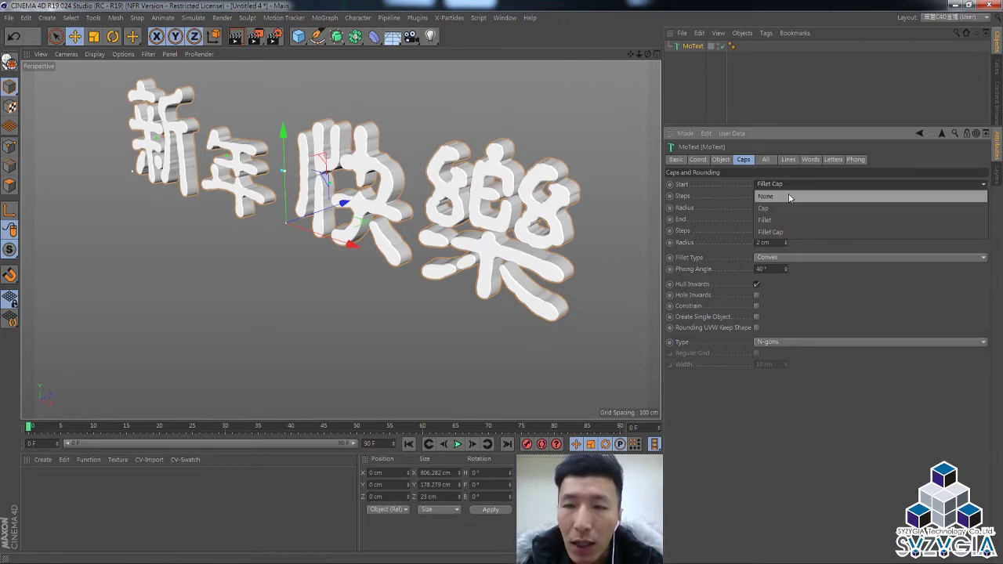
left_click(791, 208)
left_click(788, 219)
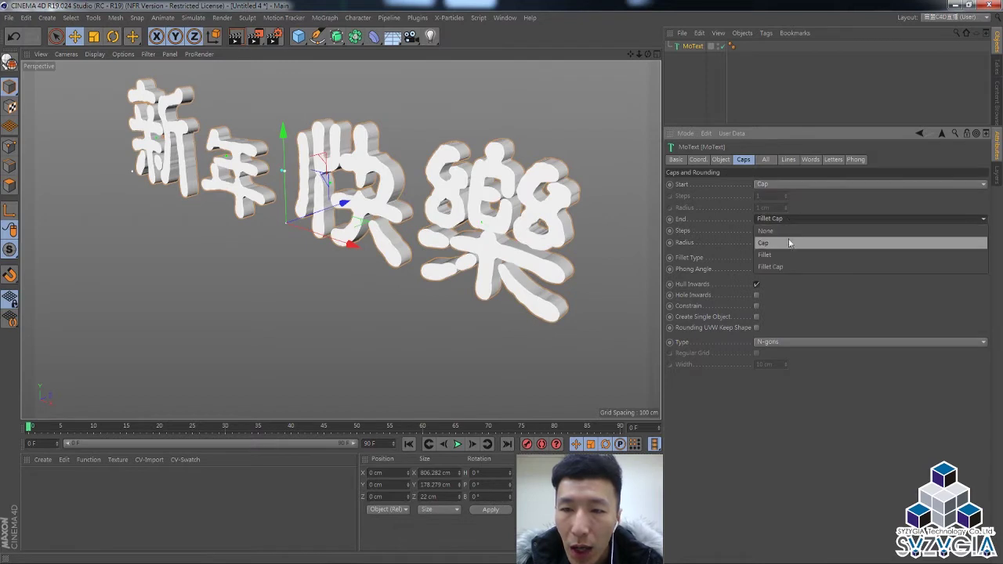
left_click(780, 243)
left_click(801, 219)
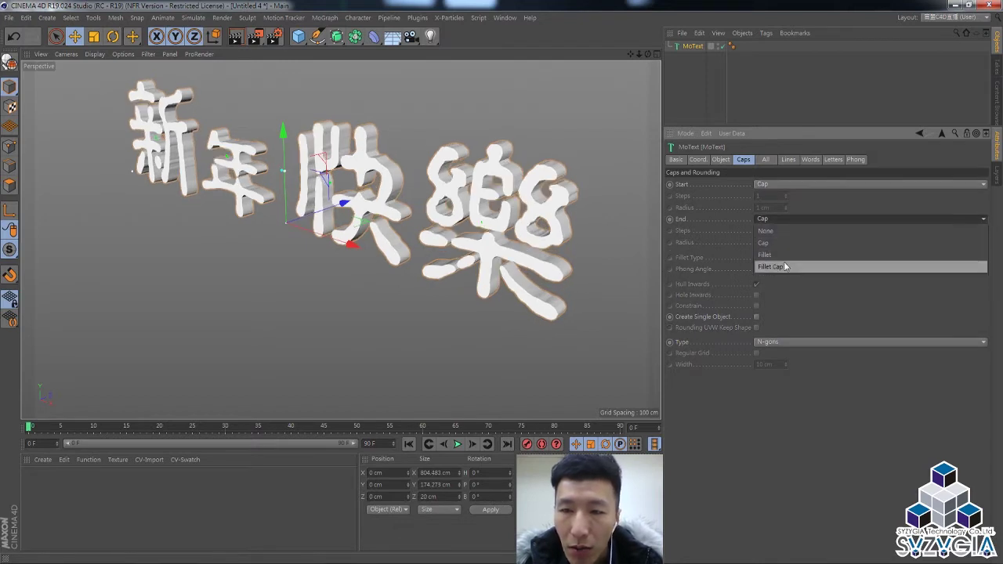
left_click(784, 267)
left_click(789, 185)
left_click(789, 232)
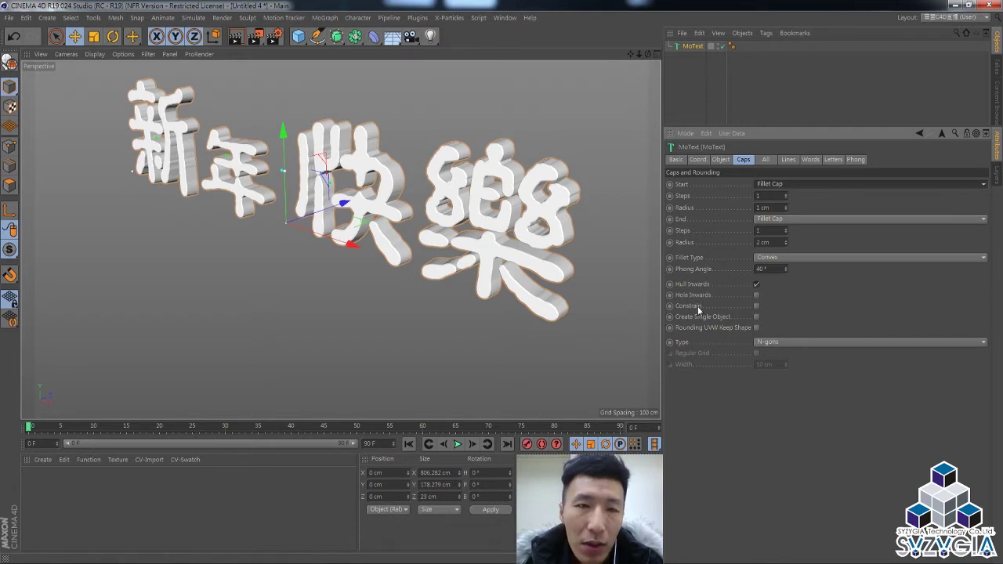
Toggle the Caps Constrain option on and off, leaving it off
left_click(757, 307)
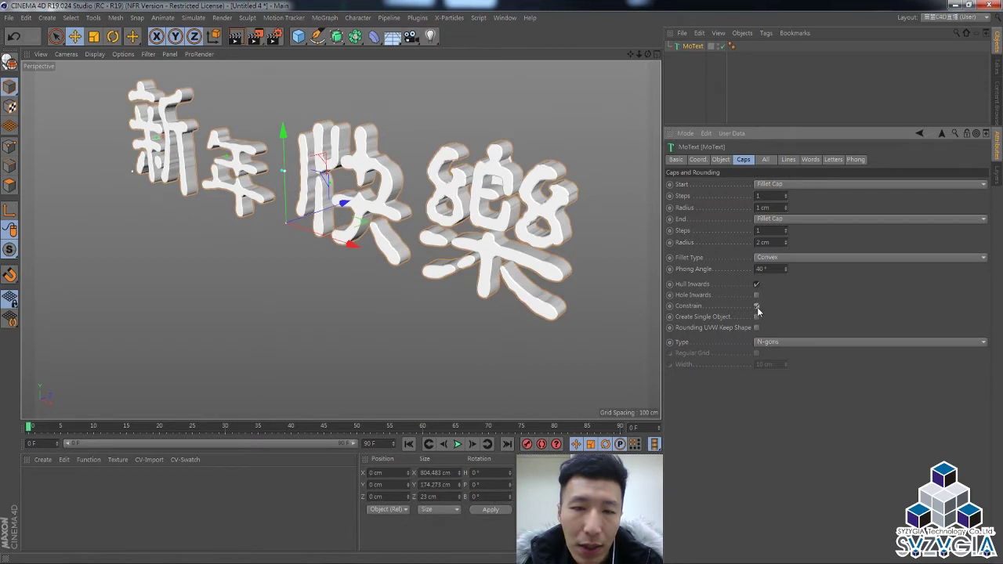
left_click(756, 307)
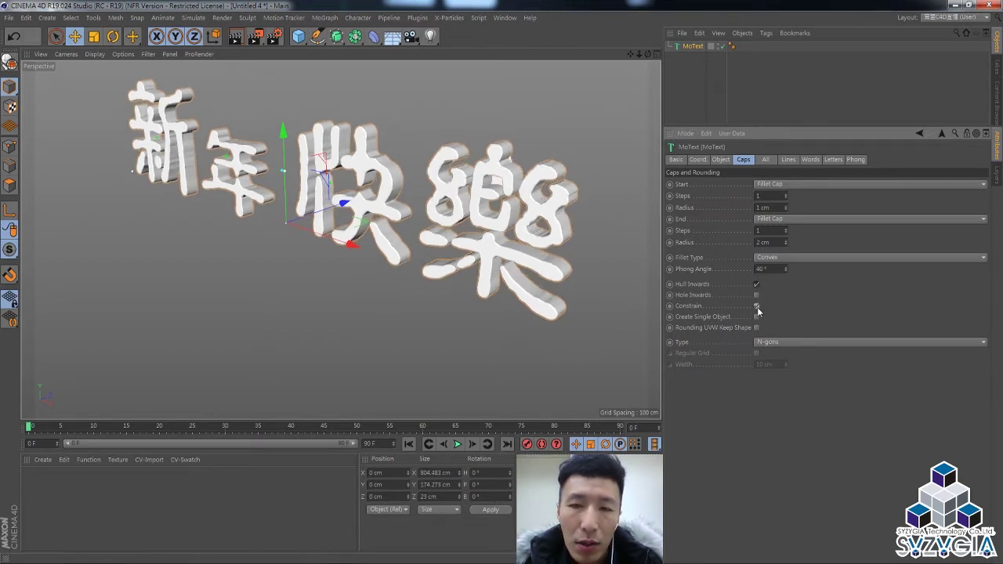
left_click(756, 307)
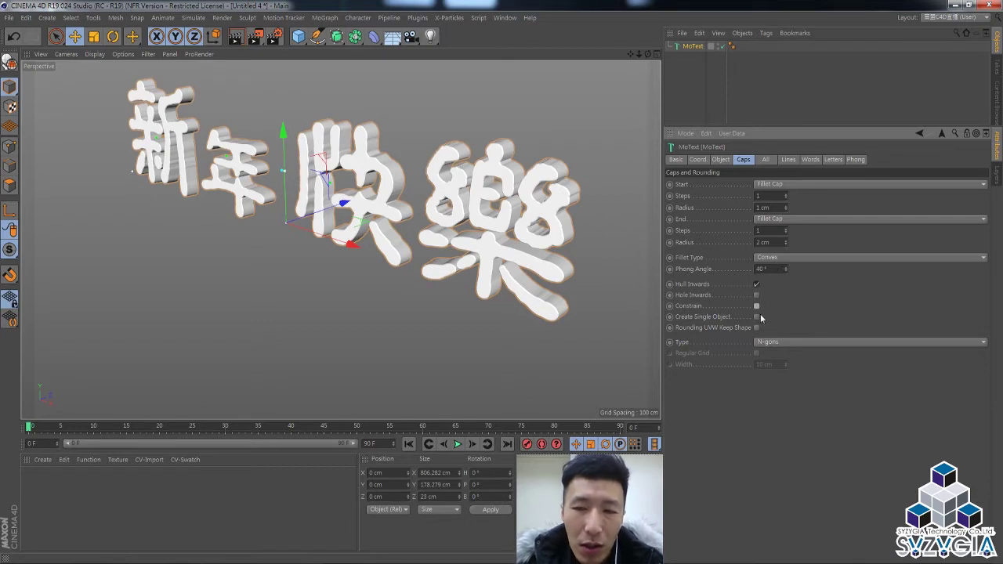
left_click(756, 306)
left_click(756, 307)
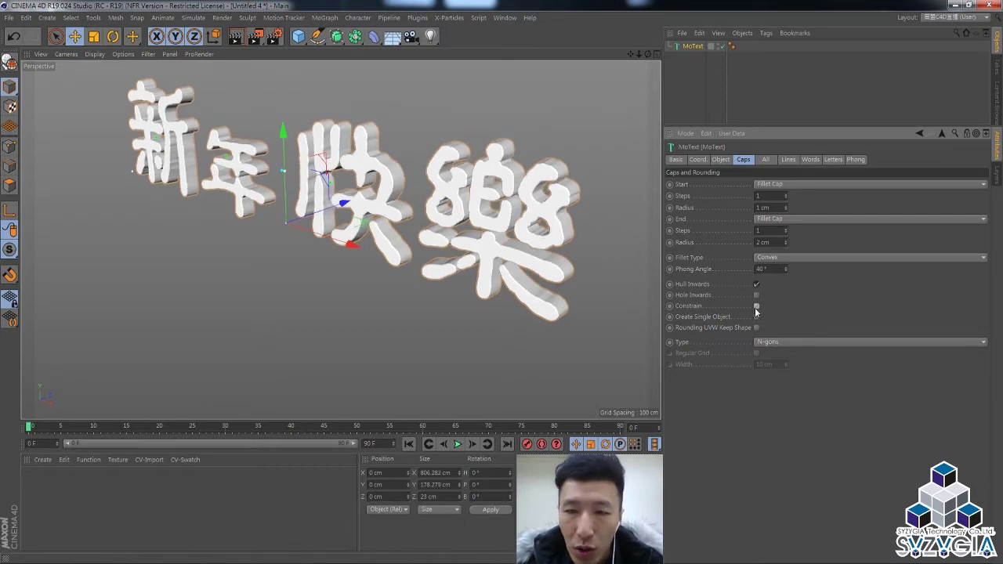
Switch the viewport to Gouraud Shading (Lines) while testing Quadrangles and N-gons caps
left_click(785, 345)
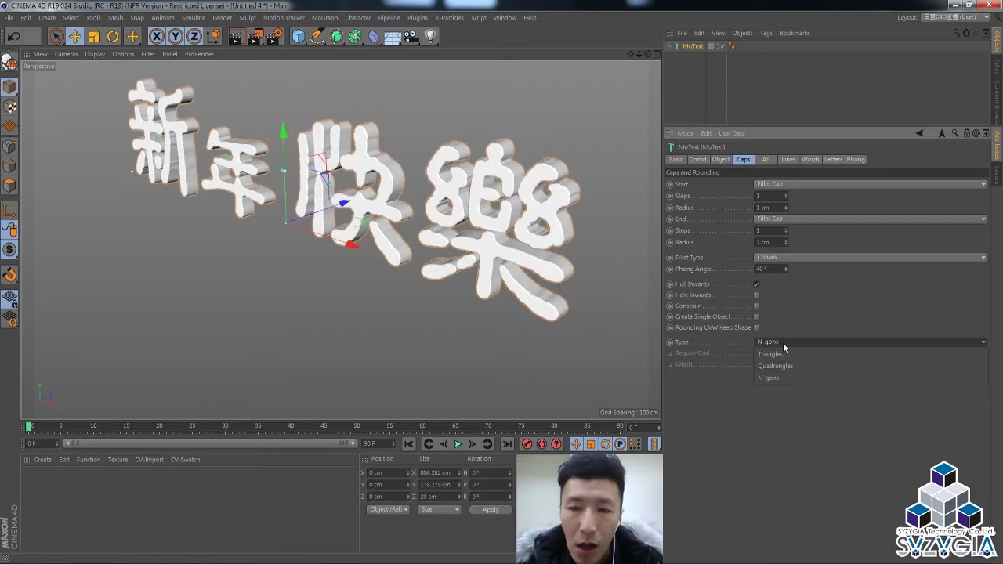
left_click(780, 366)
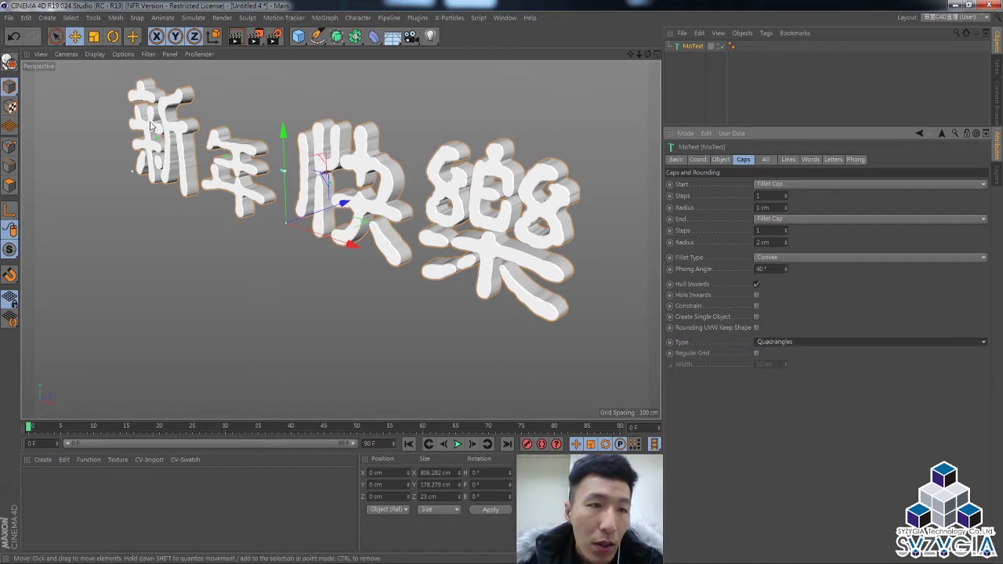
left_click(94, 55)
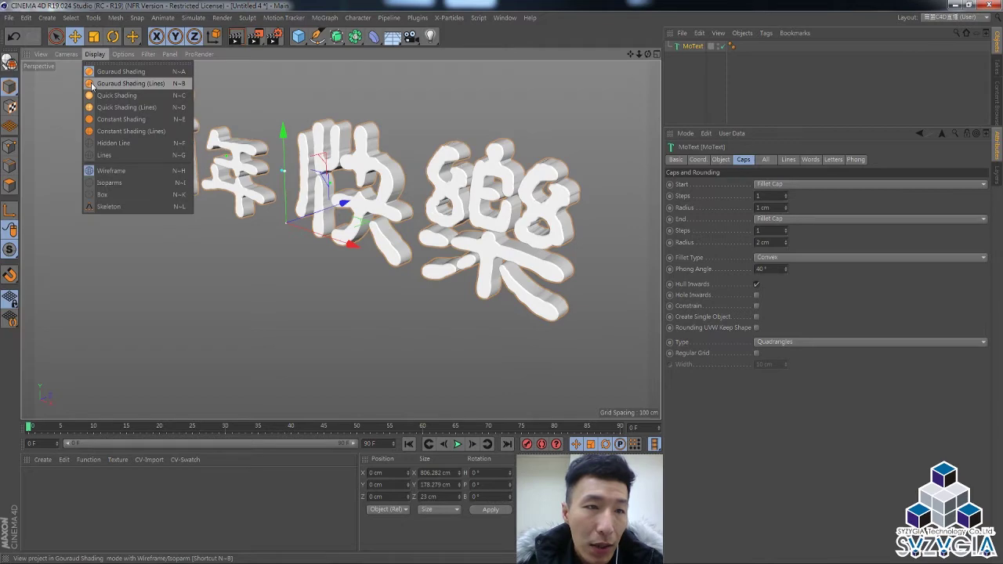
left_click(117, 83)
left_click(805, 340)
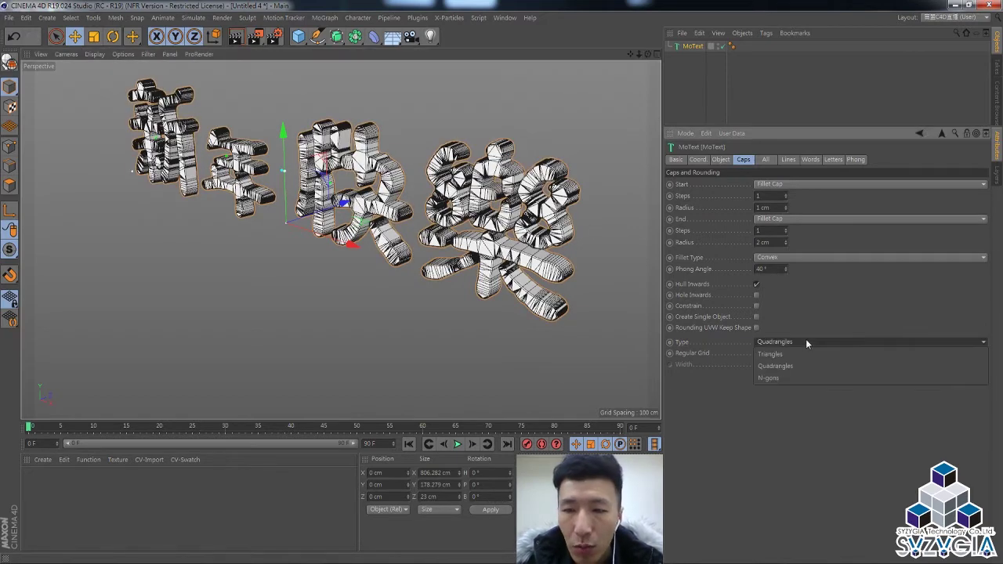
left_click(790, 373)
Compare Triangles and Quadrangles cap types, settling on Triangles
left_click(767, 345)
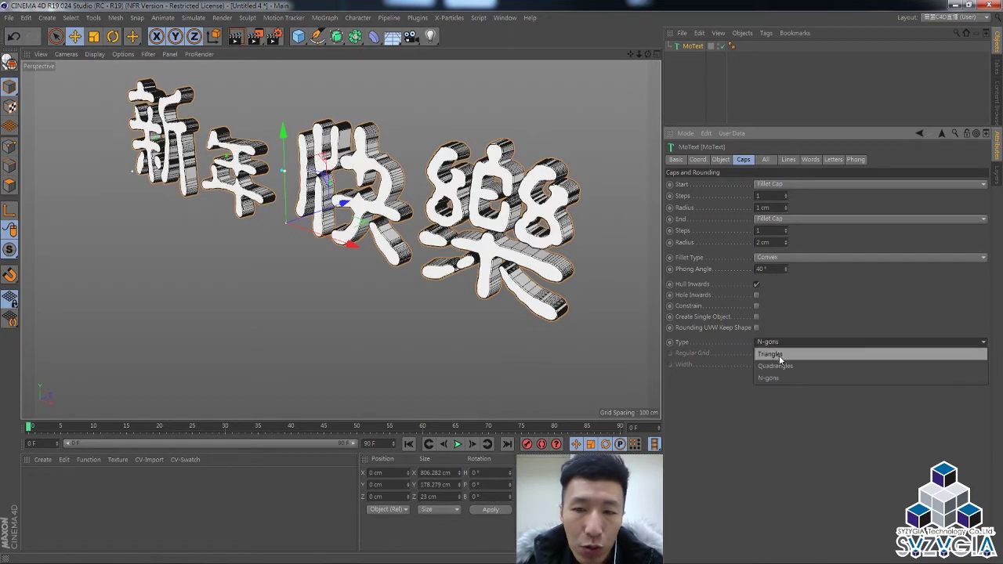
left_click(777, 358)
left_click(95, 54)
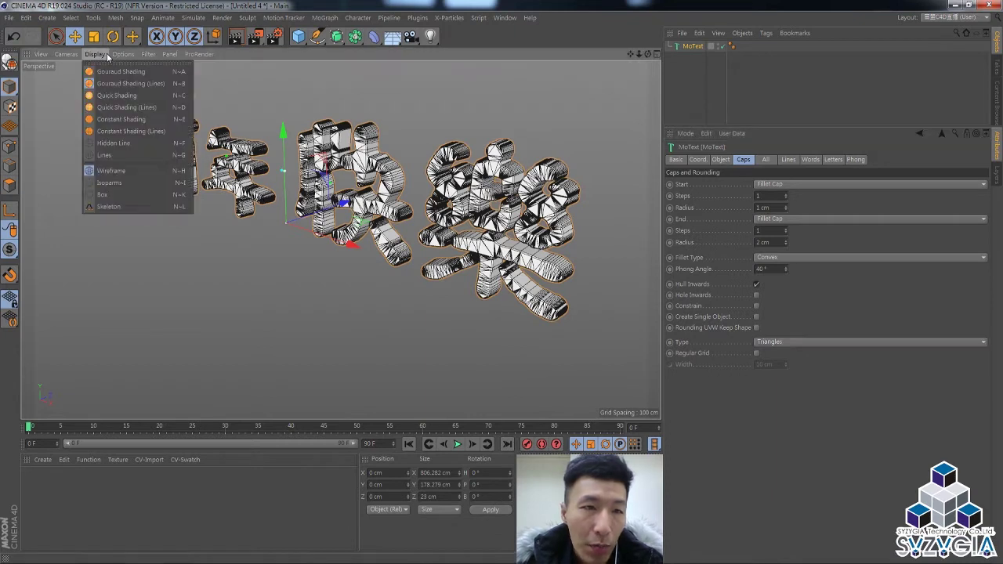
left_click(796, 346)
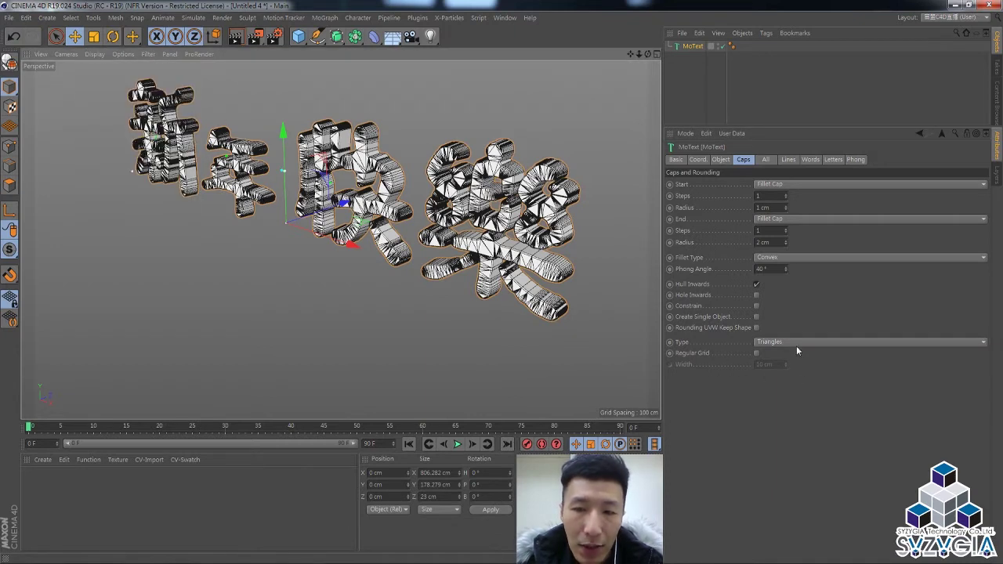
left_click(797, 345)
left_click(795, 368)
left_click(776, 342)
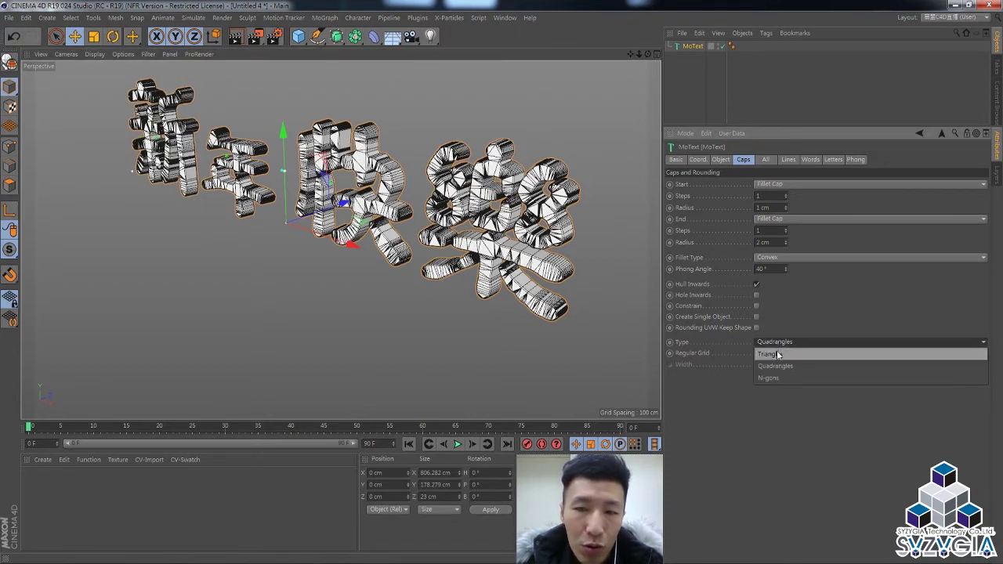
left_click(776, 355)
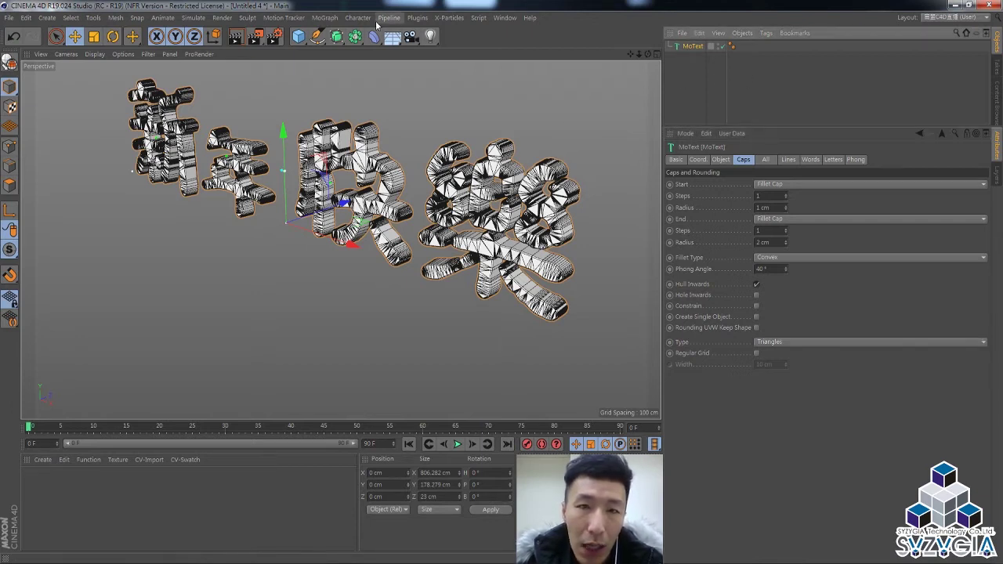
left_click(325, 17)
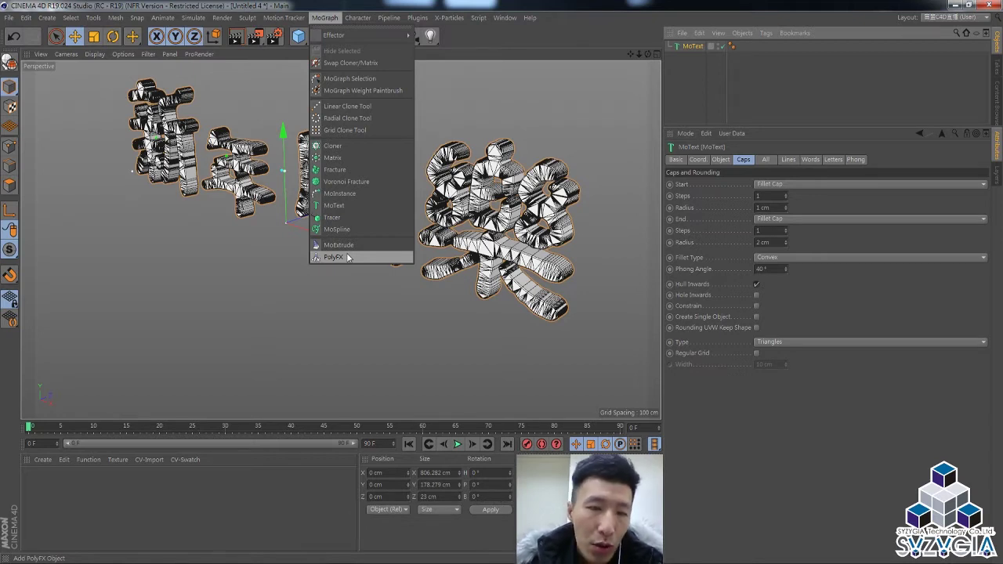
Enable Regular Grid on the caps and set its width to 5 cm, then 4 cm
left_click(759, 356)
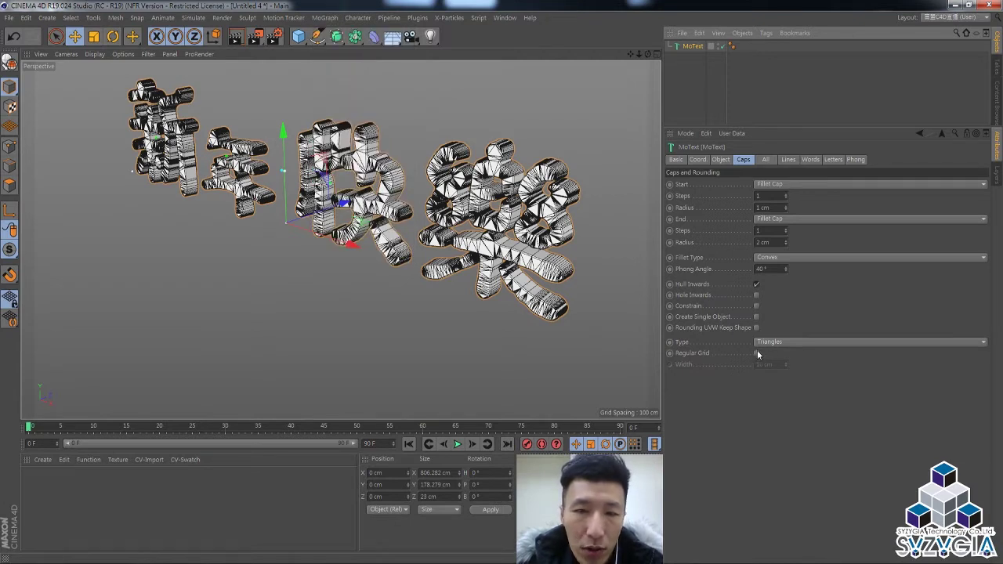
left_click(756, 354)
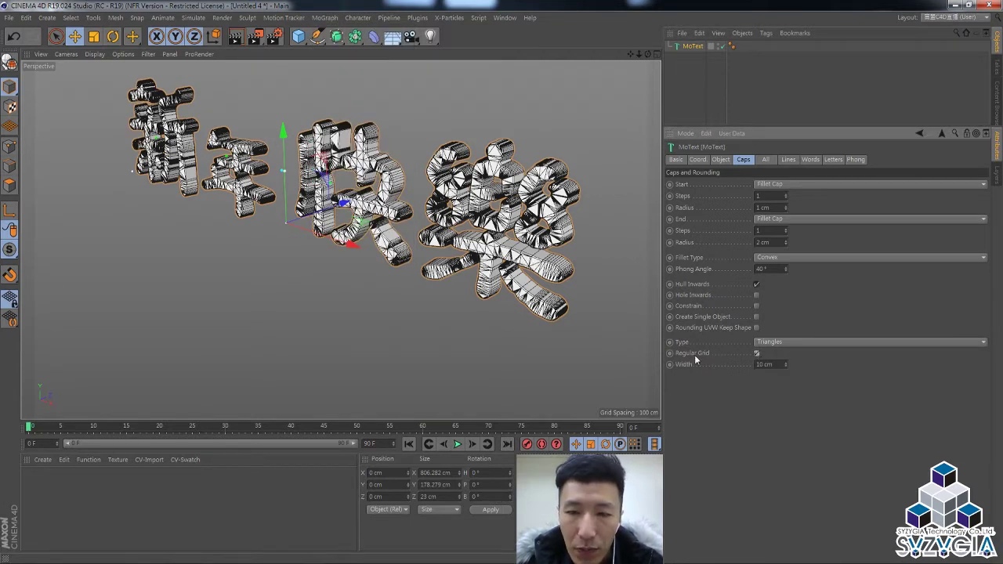
double_click(768, 364)
type("5")
key("Return")
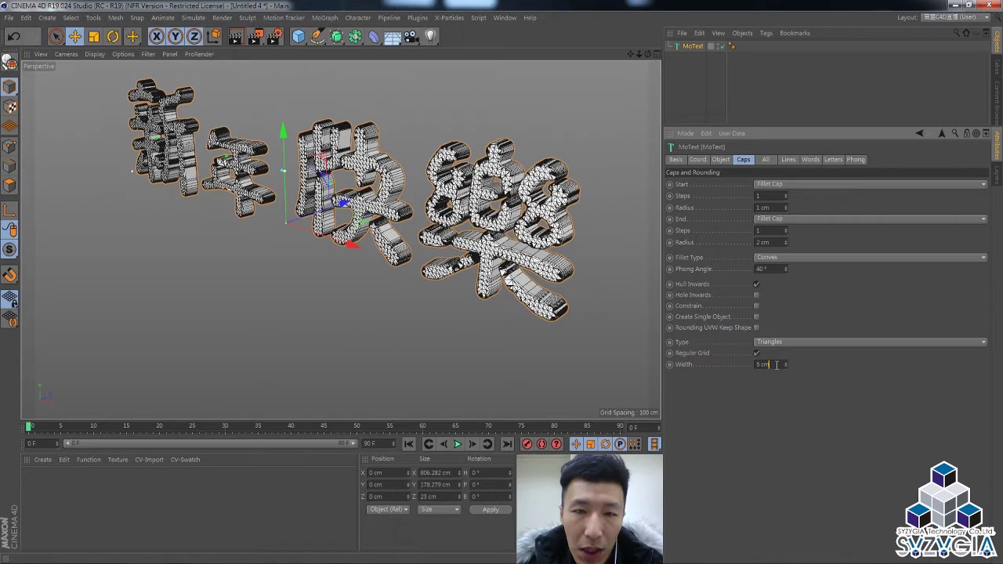
double_click(768, 365)
type("4")
key("Return")
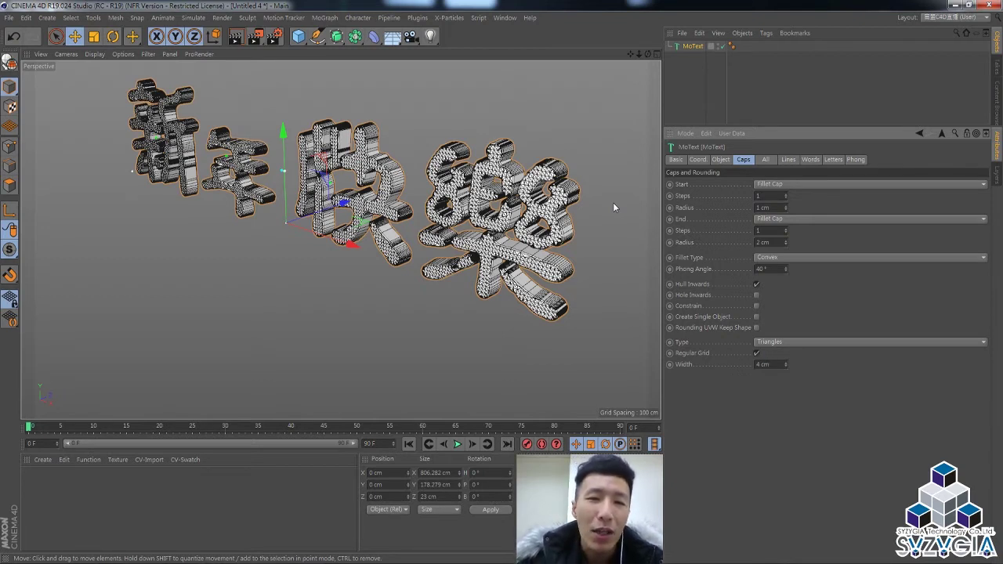
key("Return")
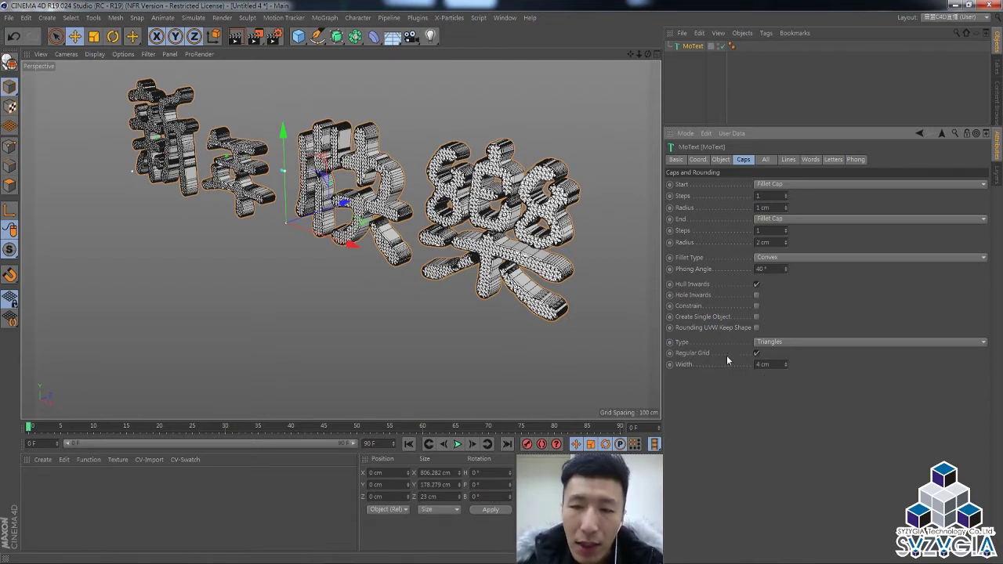
Turn Regular Grid off and set the cap Type back to N-gons
left_click(757, 354)
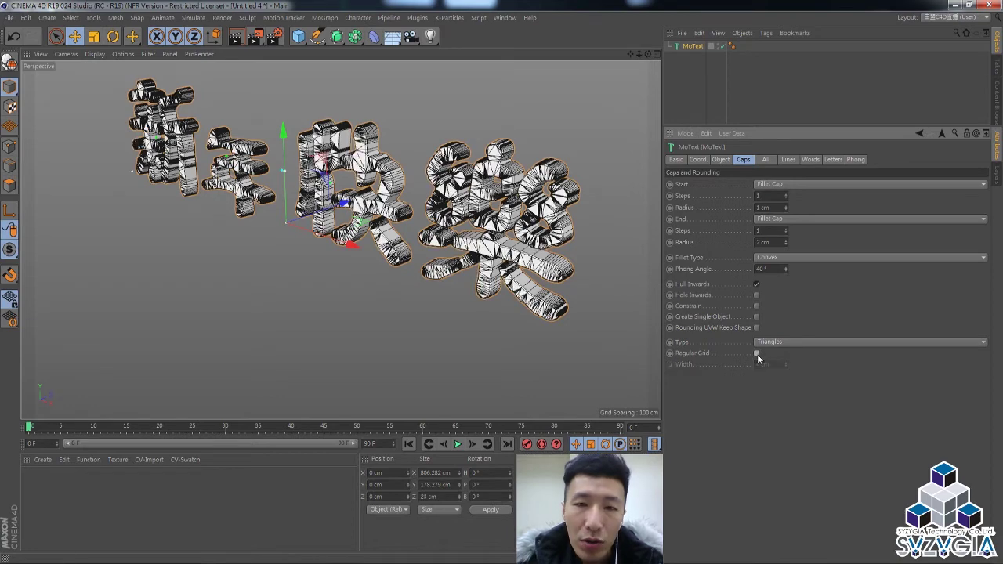
left_click(796, 341)
left_click(794, 350)
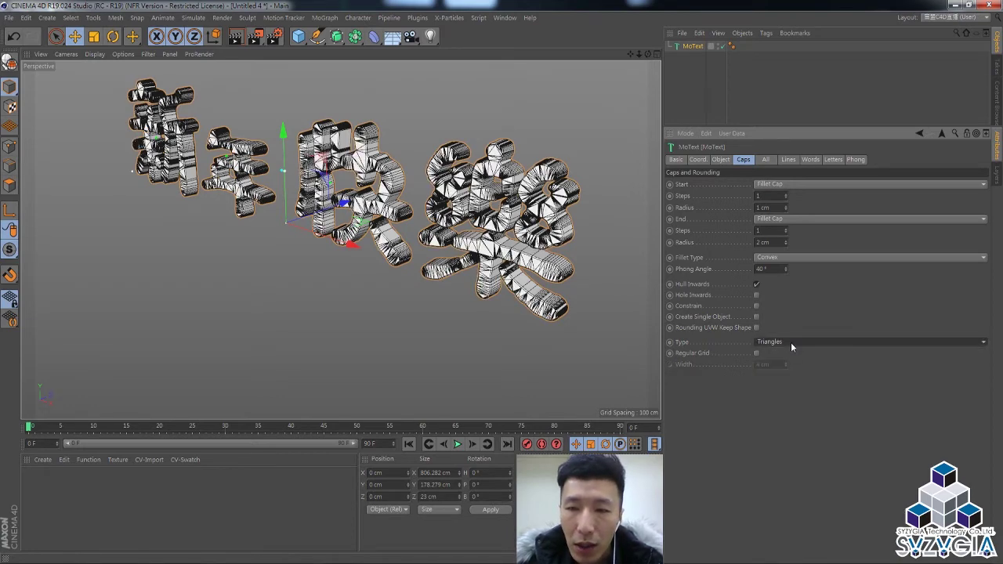
left_click(791, 342)
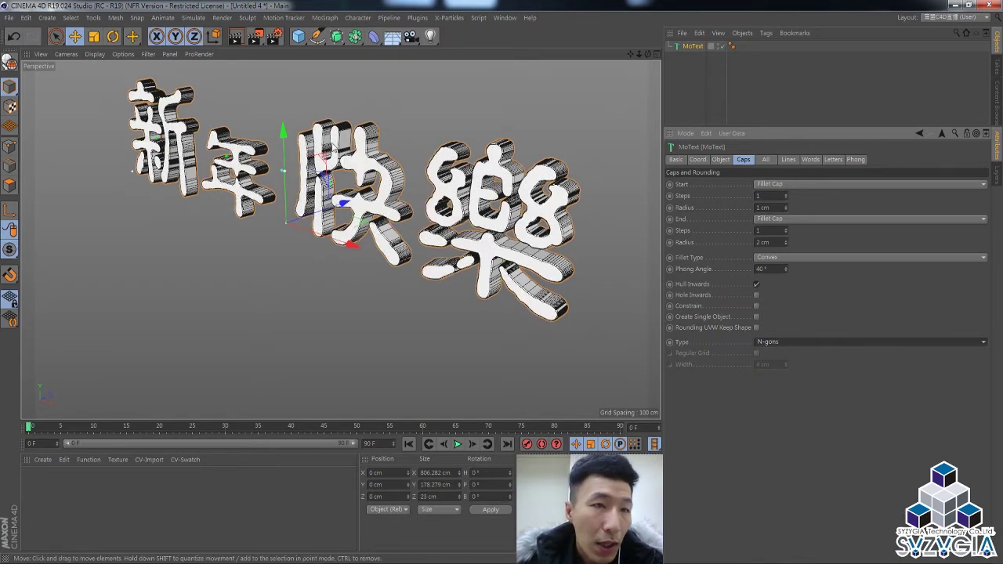
Switch the viewport to Gouraud Shading so the MoText shows smooth, wireframe-free, and reselect it
left_click(98, 63)
left_click(94, 54)
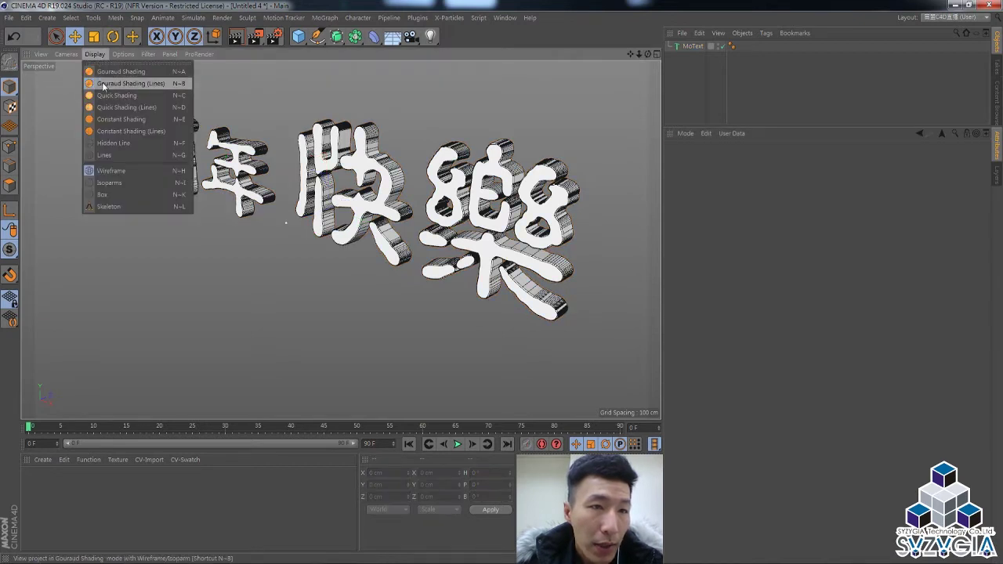
left_click(120, 72)
left_click(693, 46)
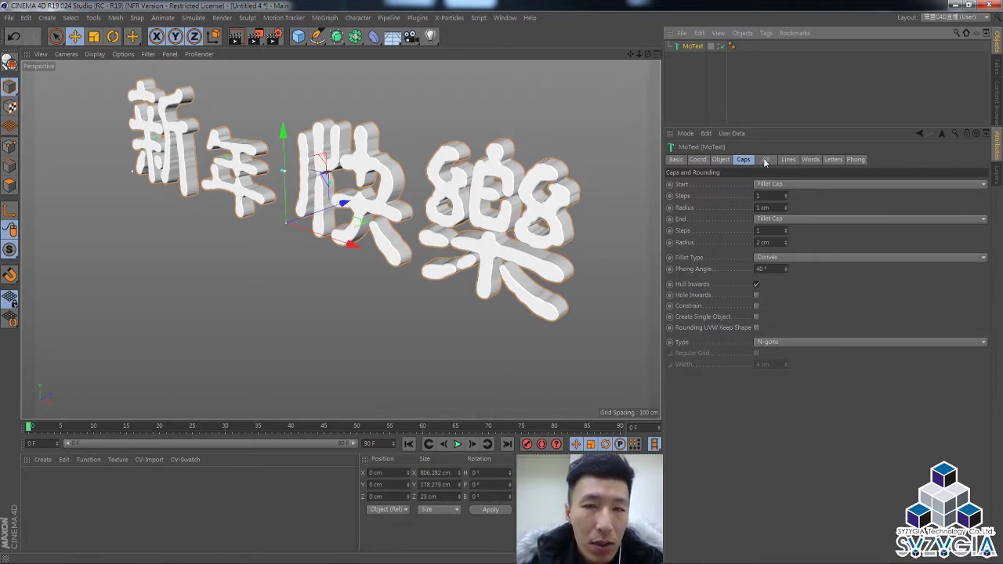
left_click(316, 39)
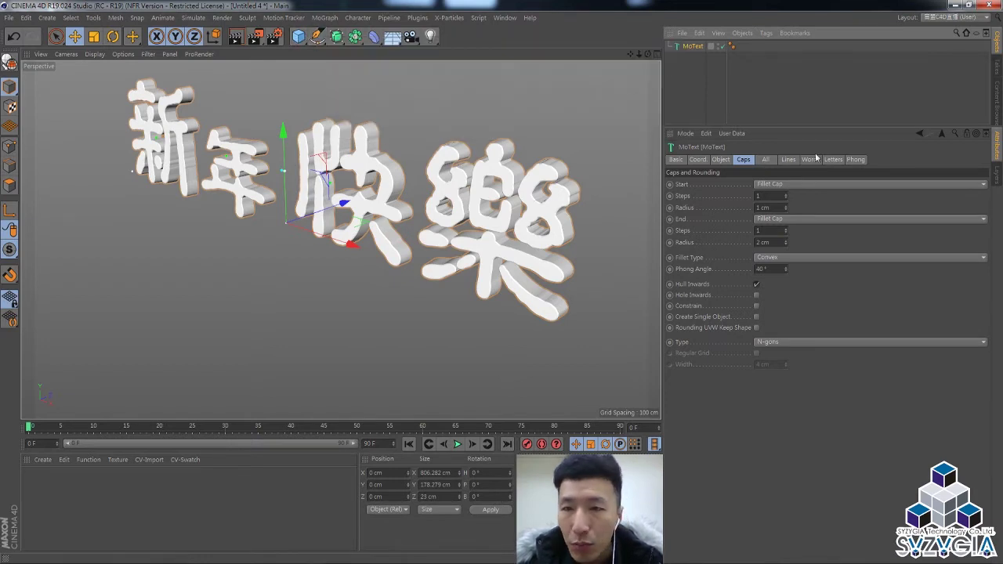
Cycle through the MoText's Lines, Words and Letters effect tabs, ending on the All tab
left_click(767, 160)
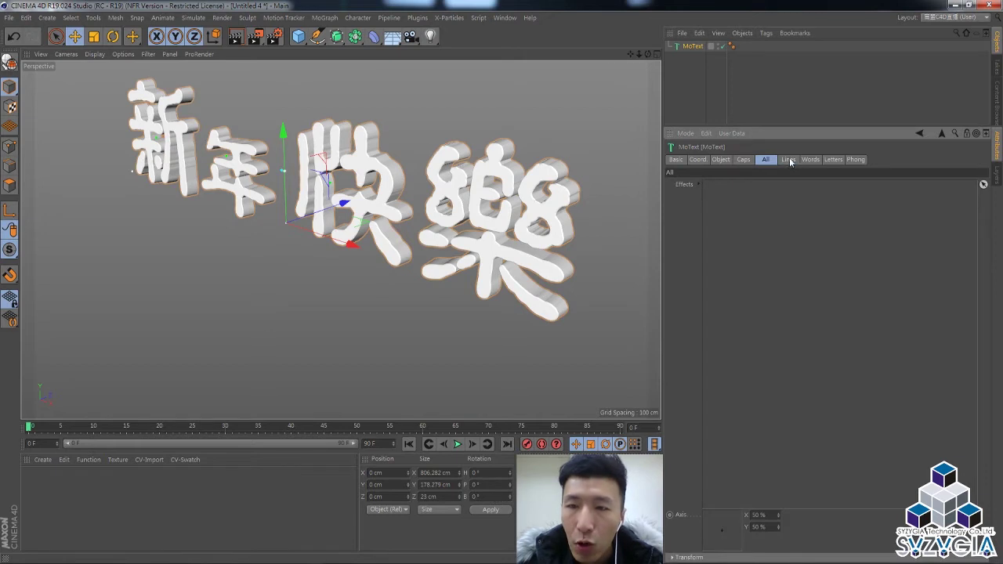
left_click(789, 160)
left_click(834, 160)
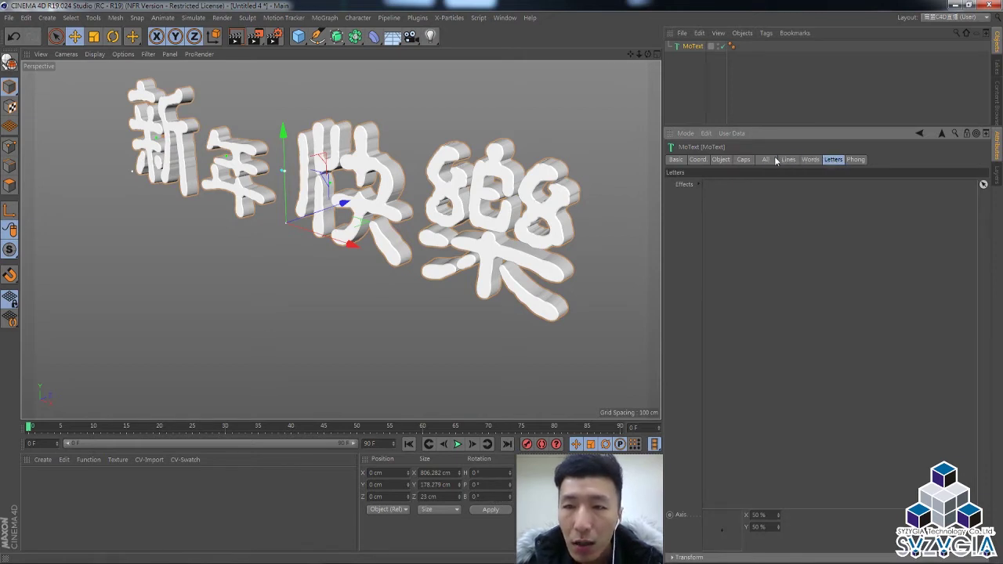
left_click(766, 160)
left_click(789, 163)
left_click(810, 163)
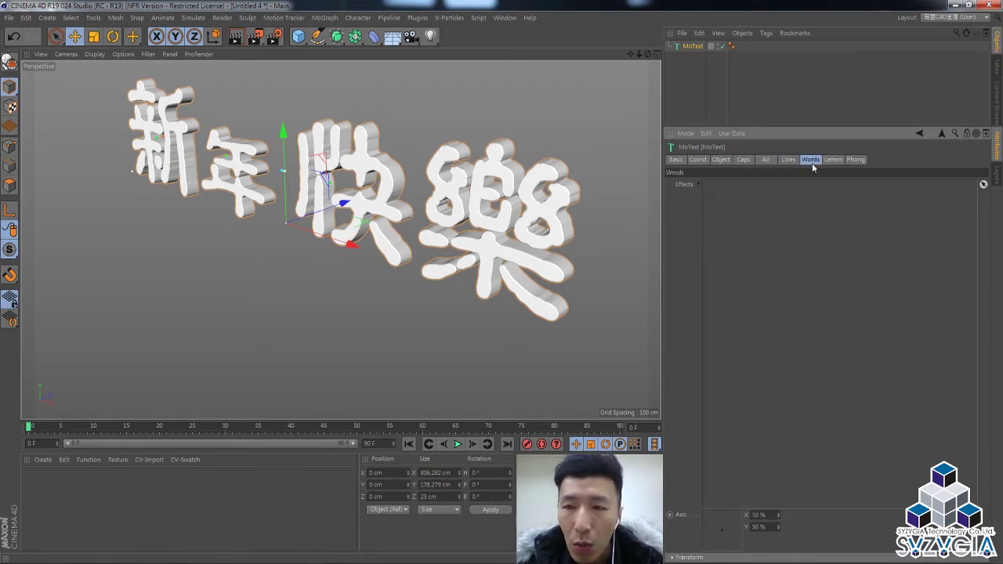
left_click(831, 163)
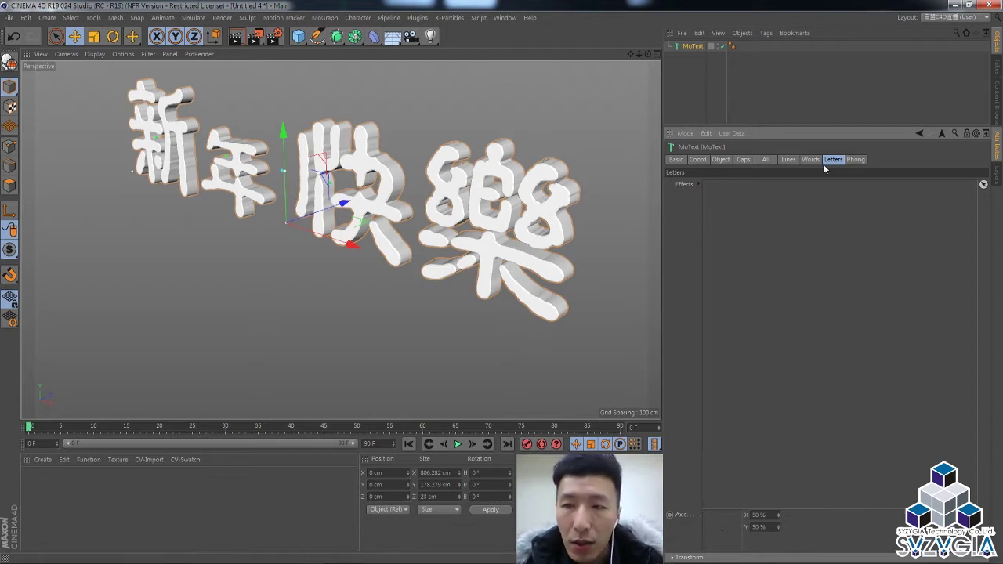
left_click(810, 159)
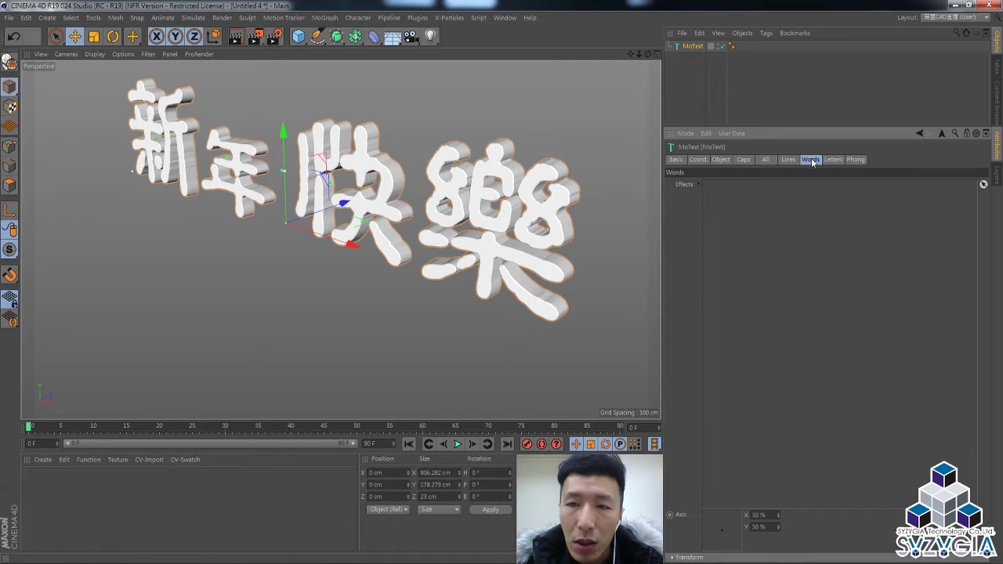
left_click(835, 161)
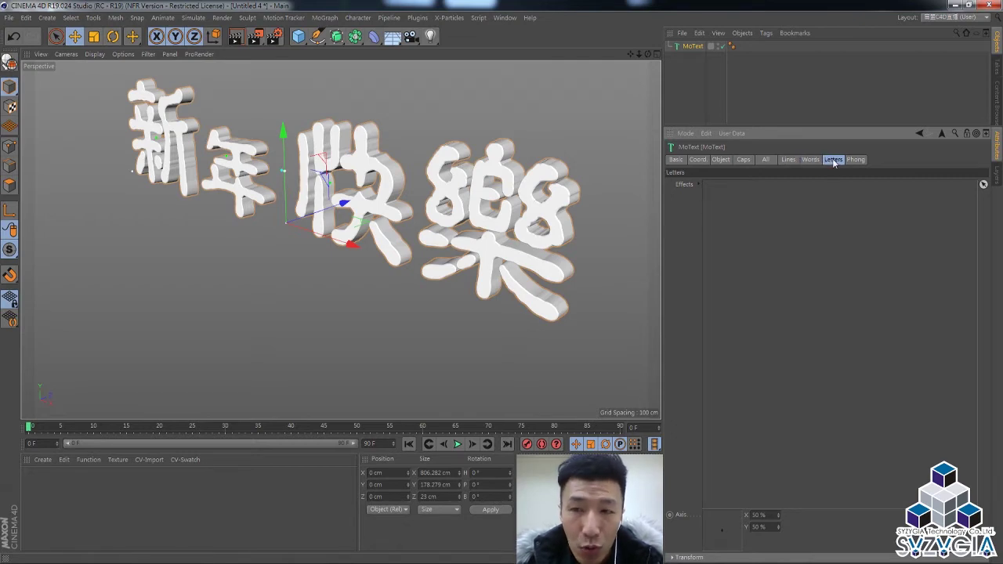
left_click(811, 160)
left_click(793, 161)
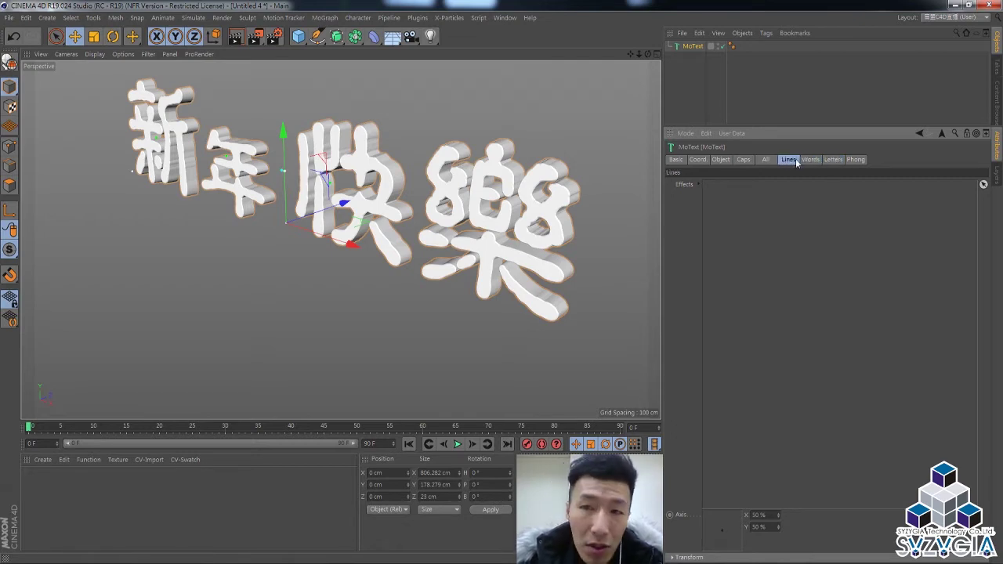
left_click(766, 160)
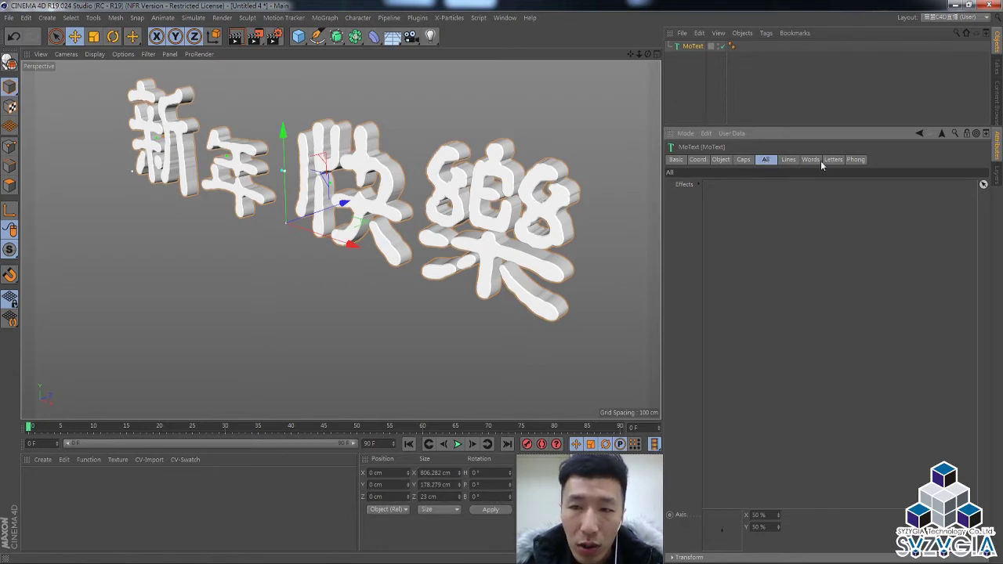
Switch to the motext02.c4d project from the V quick menu and select its MoText
key("v")
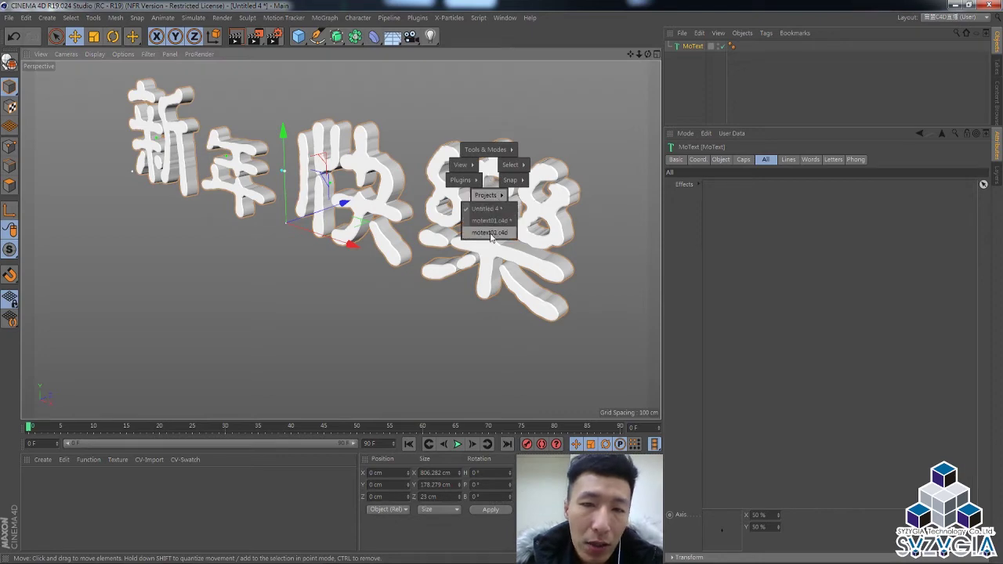
left_click(491, 233)
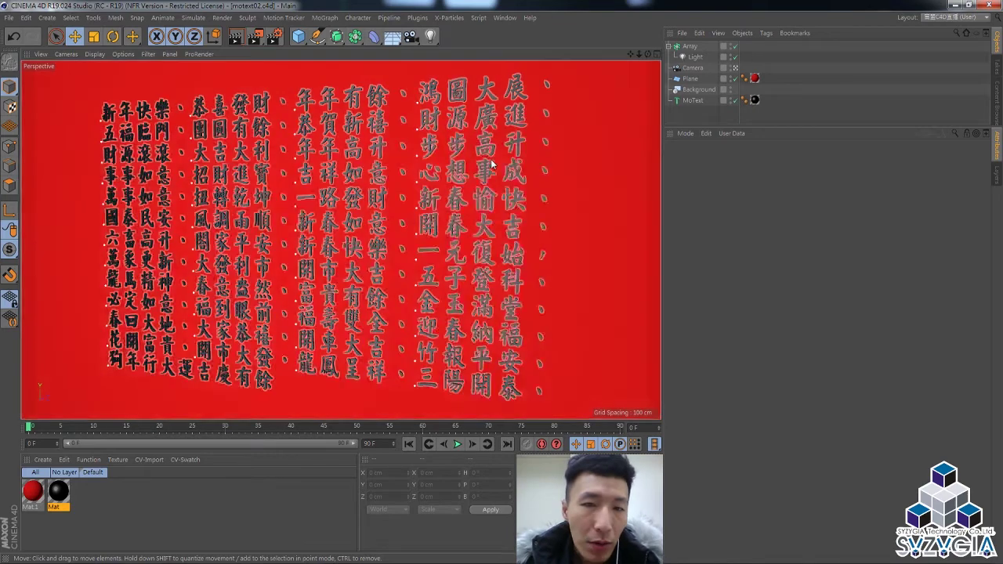
left_click(694, 102)
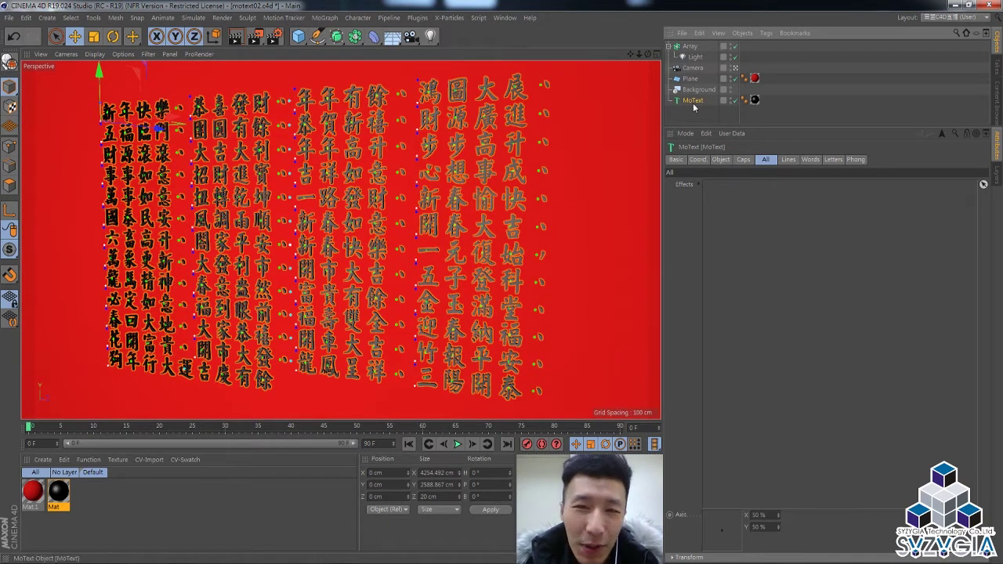
Show the MoText's empty per-letter Effects list and open the MoGraph Effector menu
left_click(834, 160)
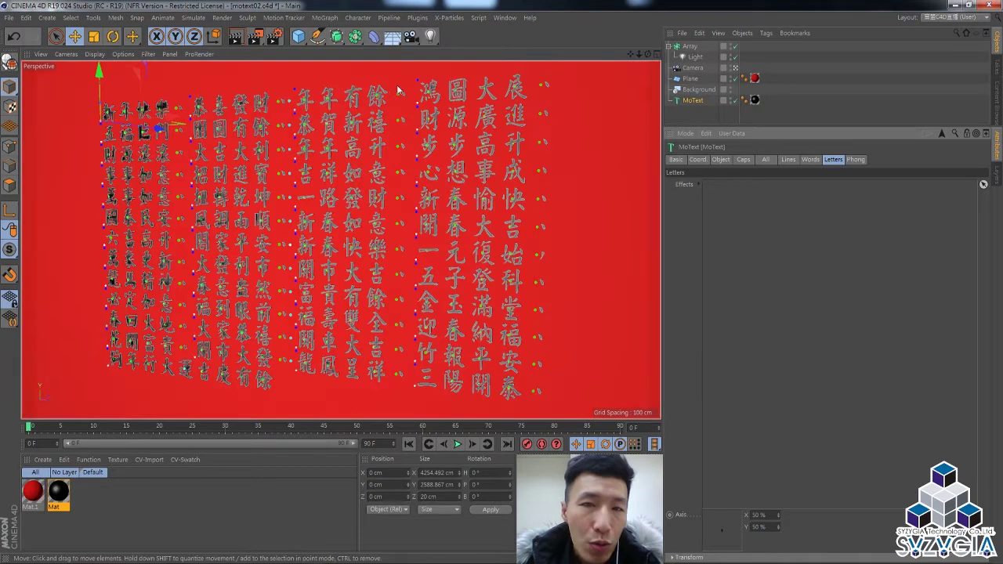
left_click(317, 17)
mouse_move(359, 35)
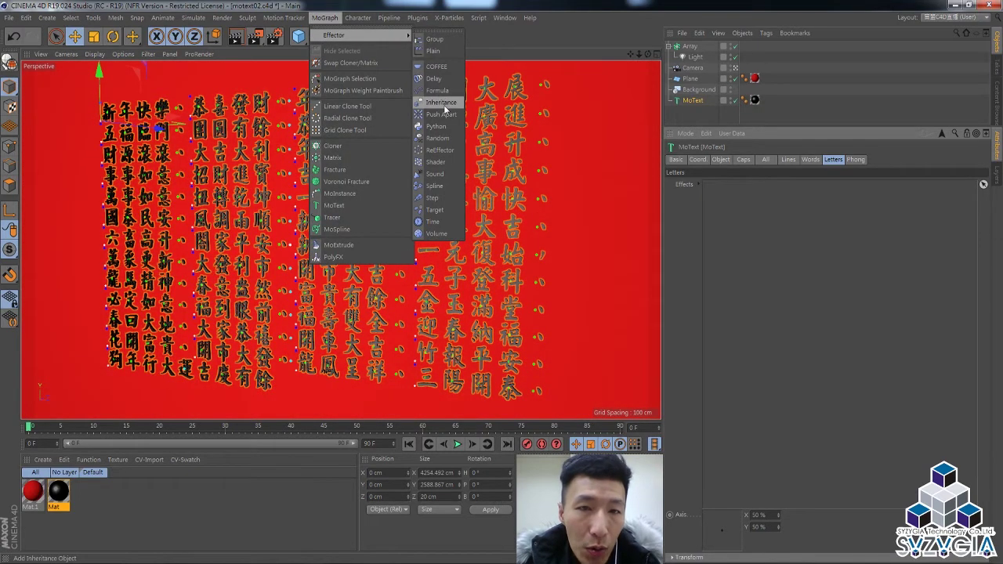
Add a Random effector, disable it on Letters, and drag it into the MoText's Words Effects list
left_click(437, 138)
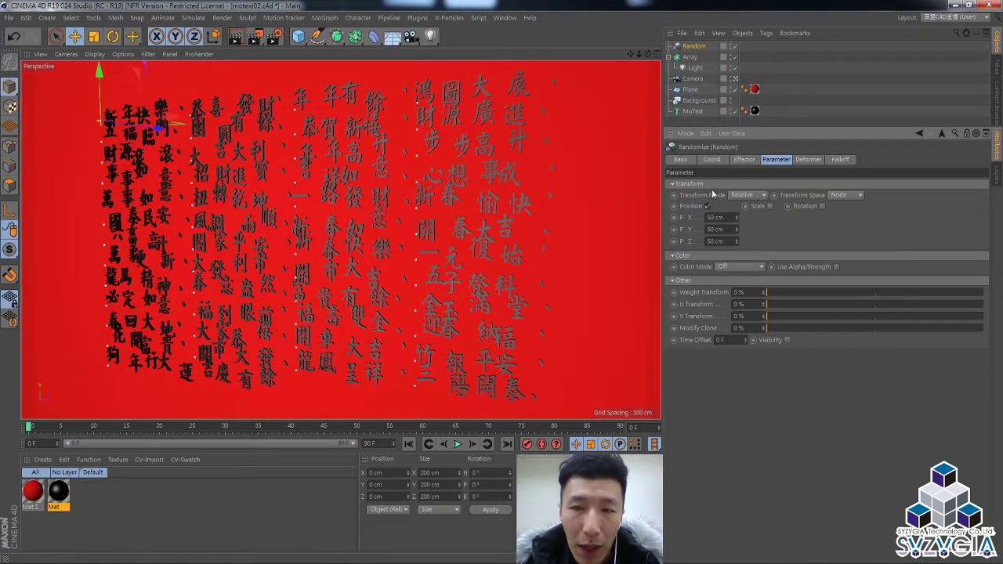
left_click(692, 111)
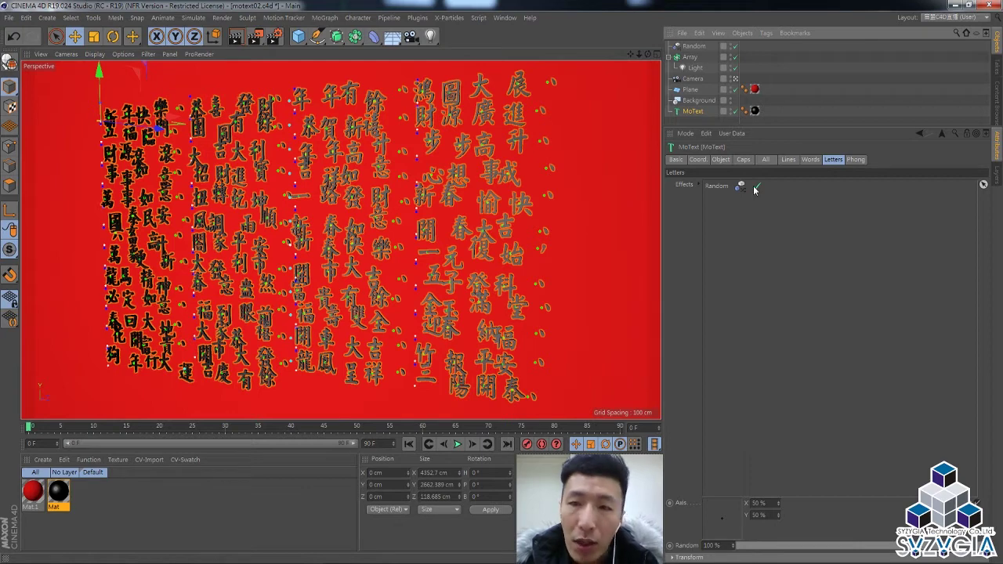
left_click(756, 188)
left_click(810, 159)
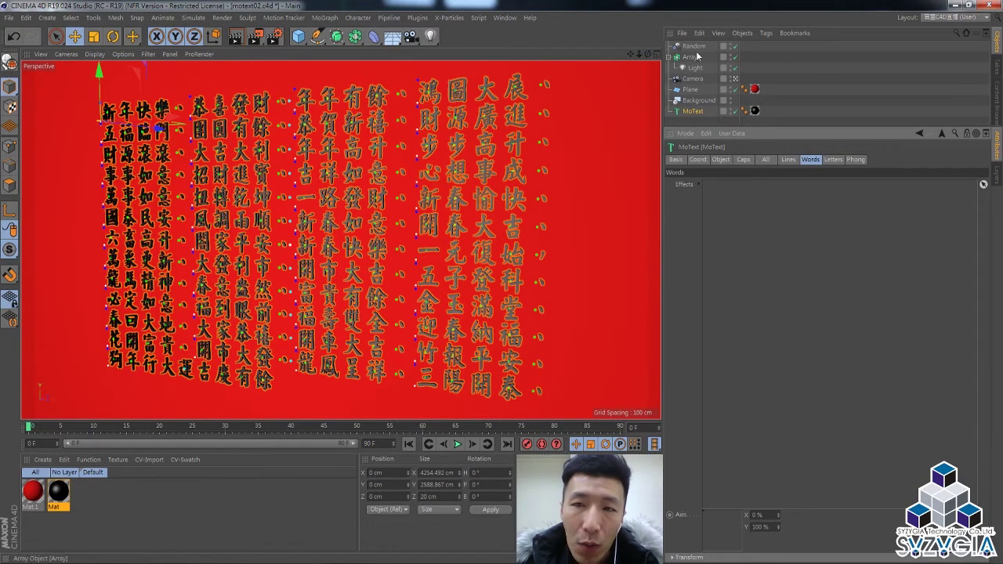
left_click_drag(694, 46, 743, 203)
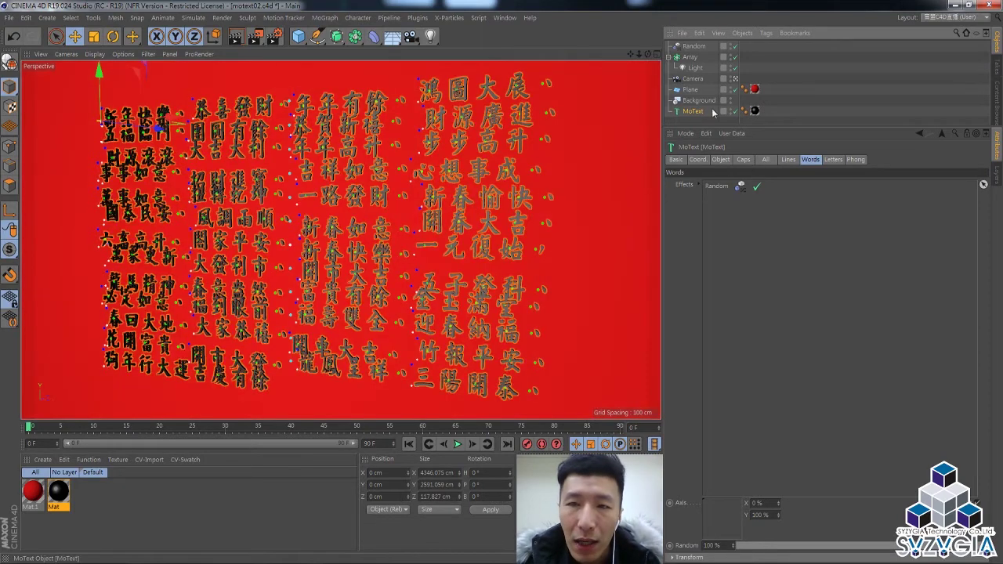
Enable the Random effector's rotation with bank set to 6°, then disable Random on the MoText's words
left_click(697, 47)
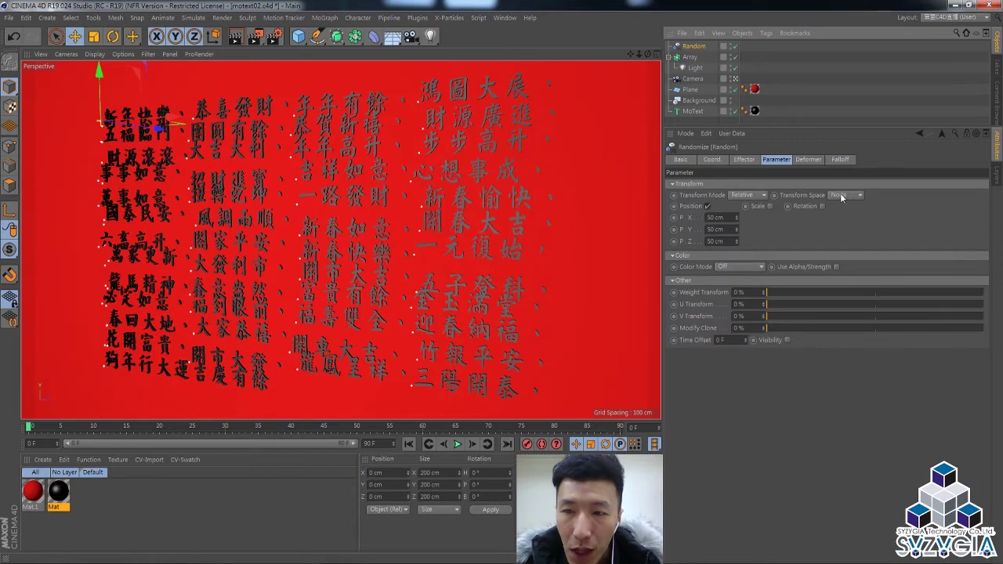
left_click(822, 207)
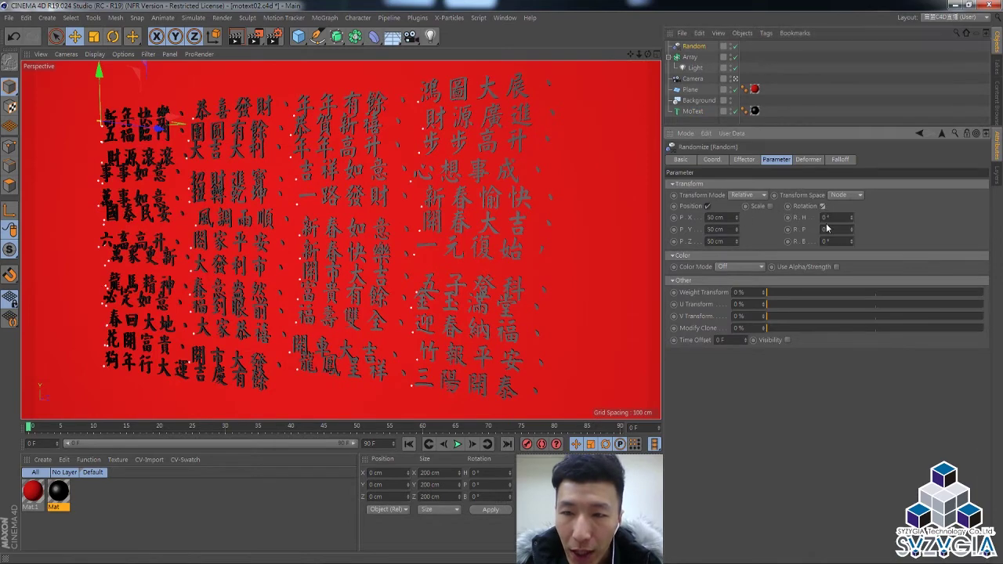
left_click_drag(843, 240, 834, 239)
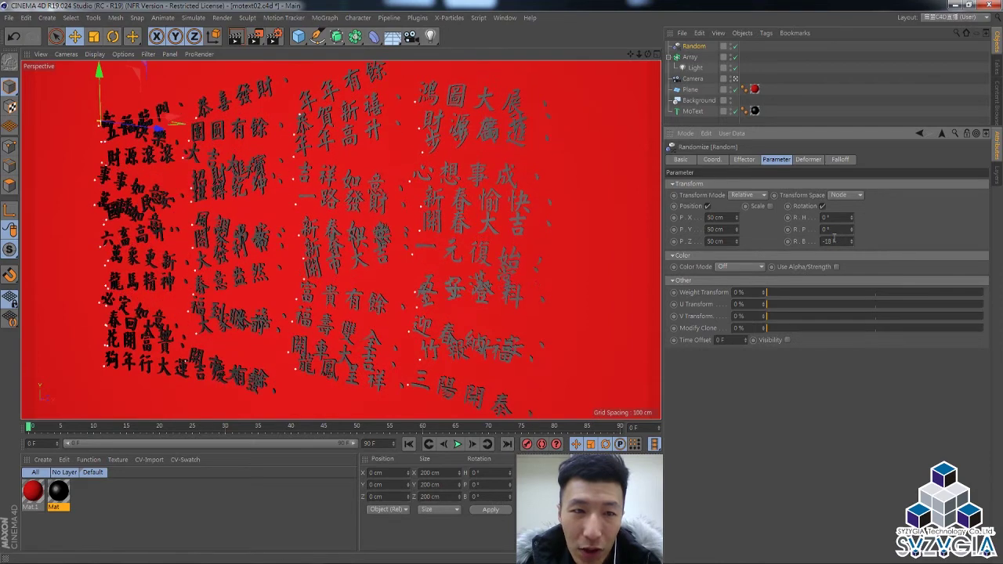
mouse_move(834, 239)
left_mouse_down()
mouse_move(424, 110)
mouse_move(790, 253)
left_mouse_up()
type("6")
key("Return")
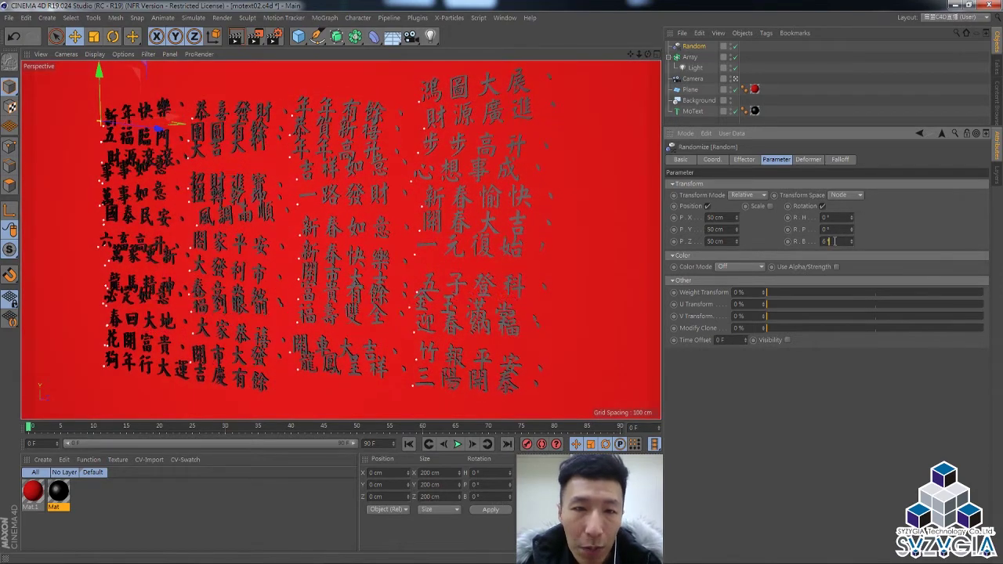
scroll(834, 241, "down", 4)
scroll(834, 240, "down", 4)
scroll(834, 240, "down", 4)
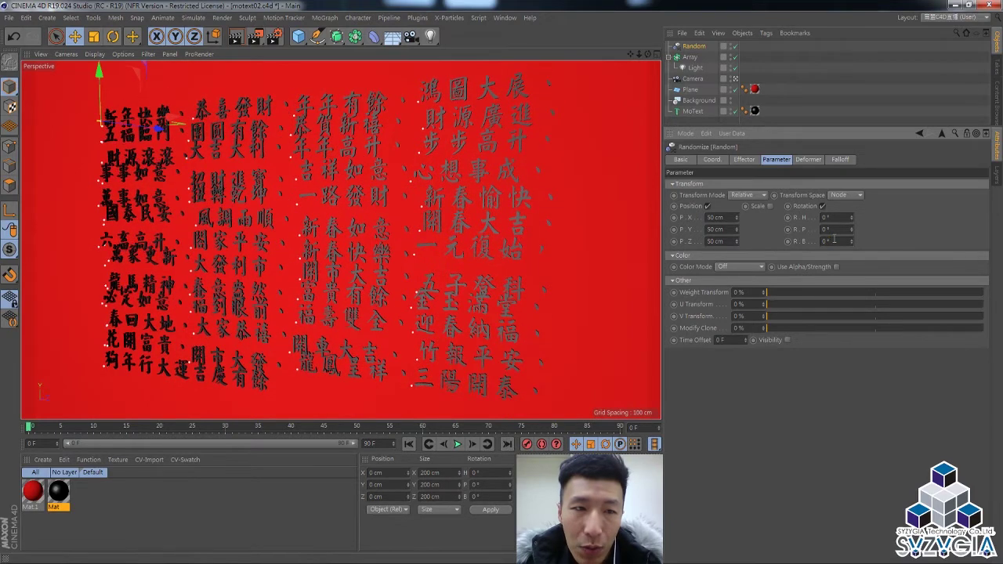
scroll(834, 240, "down", 3)
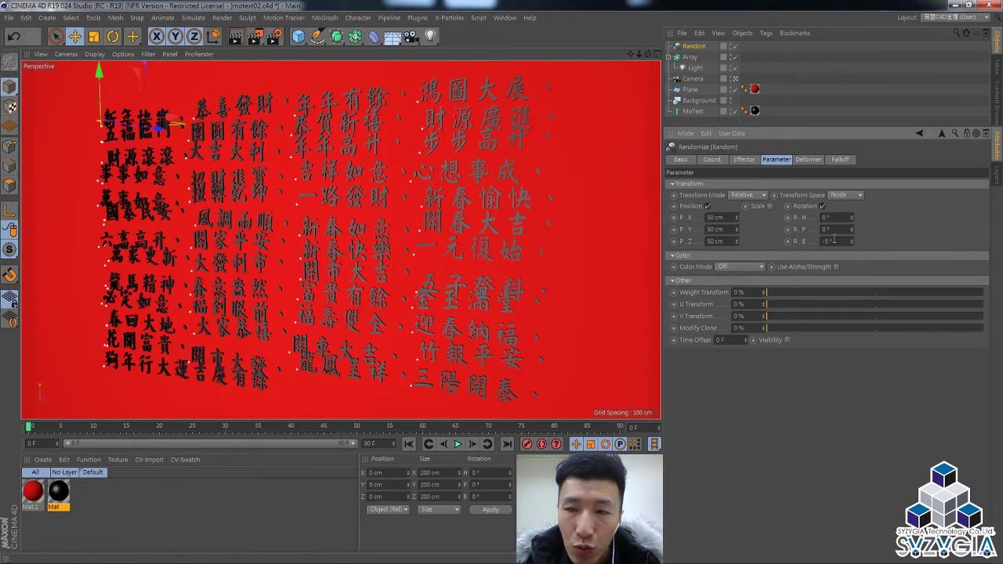
left_click(693, 111)
left_click(754, 190)
Add the Random effector to the MoText's Lines effects and set its bank rotation to -8°
left_click(788, 160)
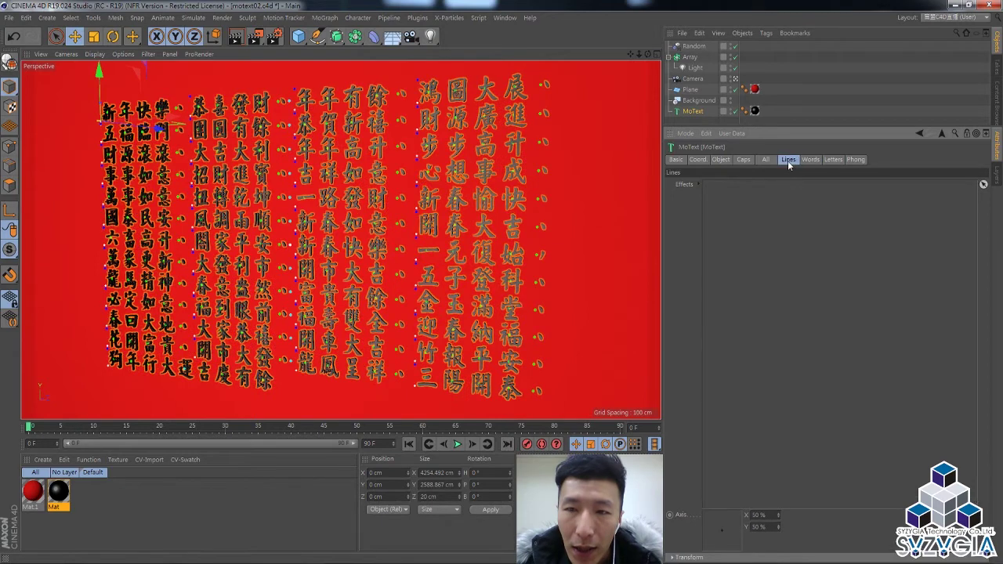
left_click_drag(694, 47, 729, 186)
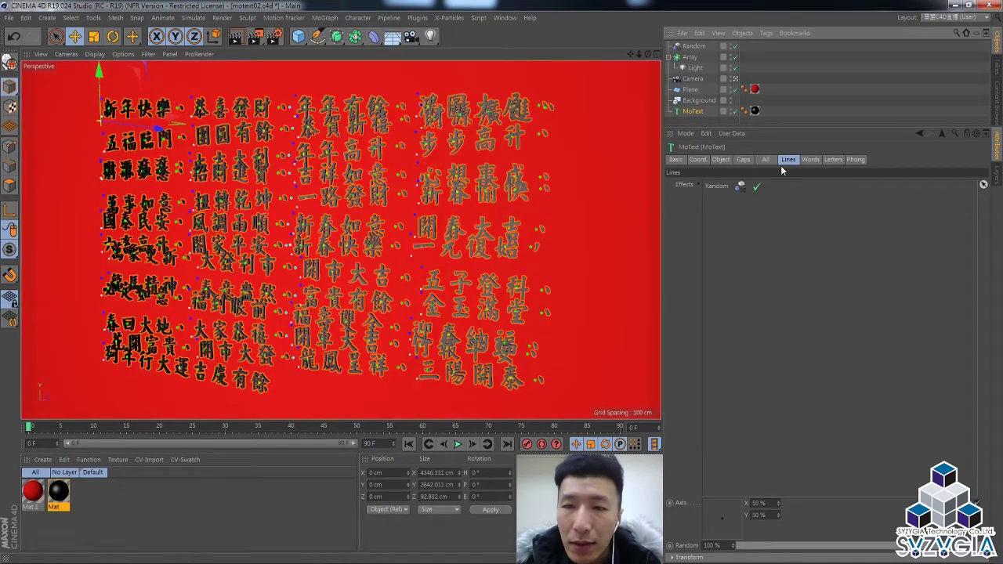
left_click(693, 47)
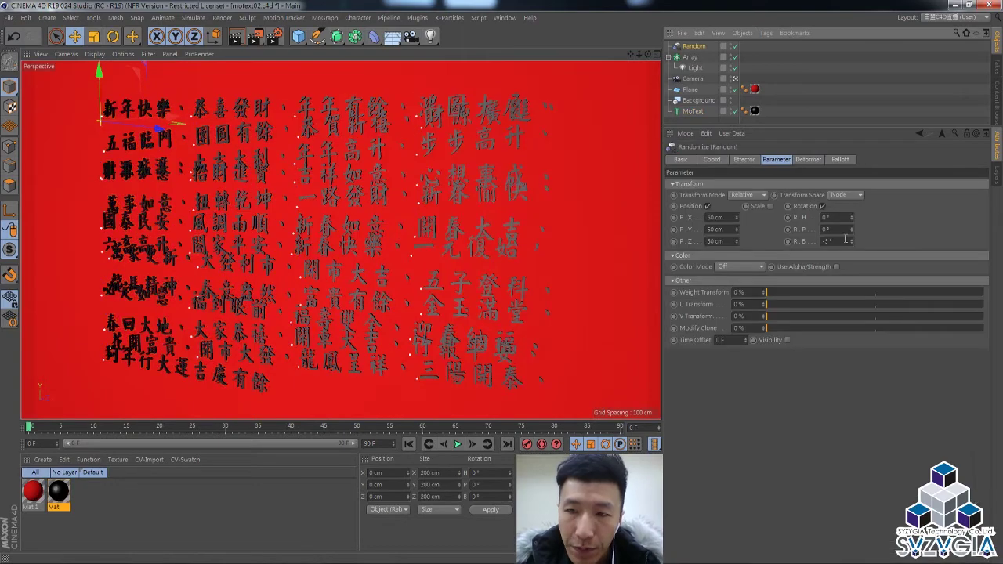
mouse_move(852, 243)
left_mouse_down()
mouse_move(831, 244)
mouse_move(852, 227)
mouse_move(852, 246)
mouse_move(852, 237)
left_mouse_up()
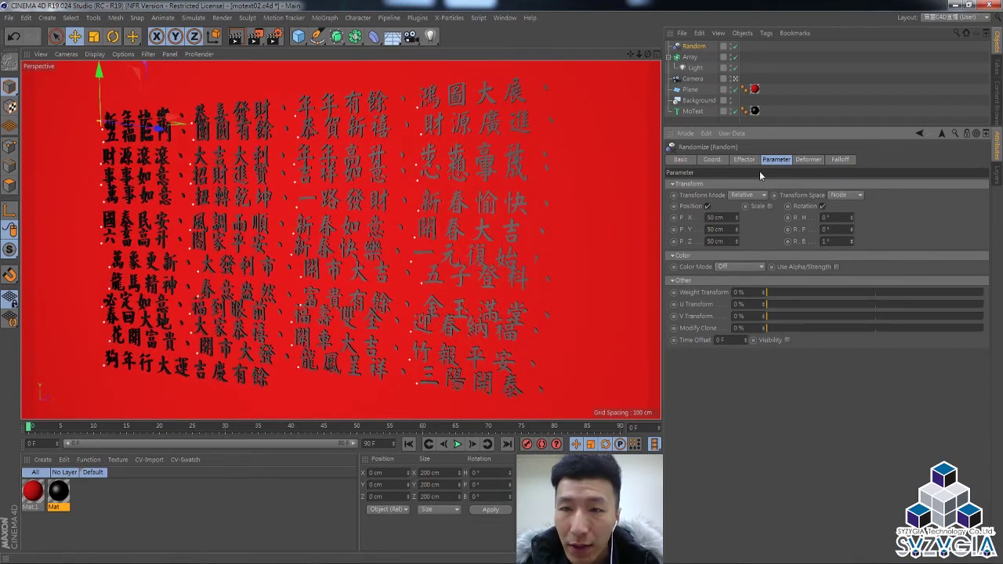
Add Random to the MoText's All-level effects, raise bank rotation to 5°, then check the Letters tab
left_click(705, 110)
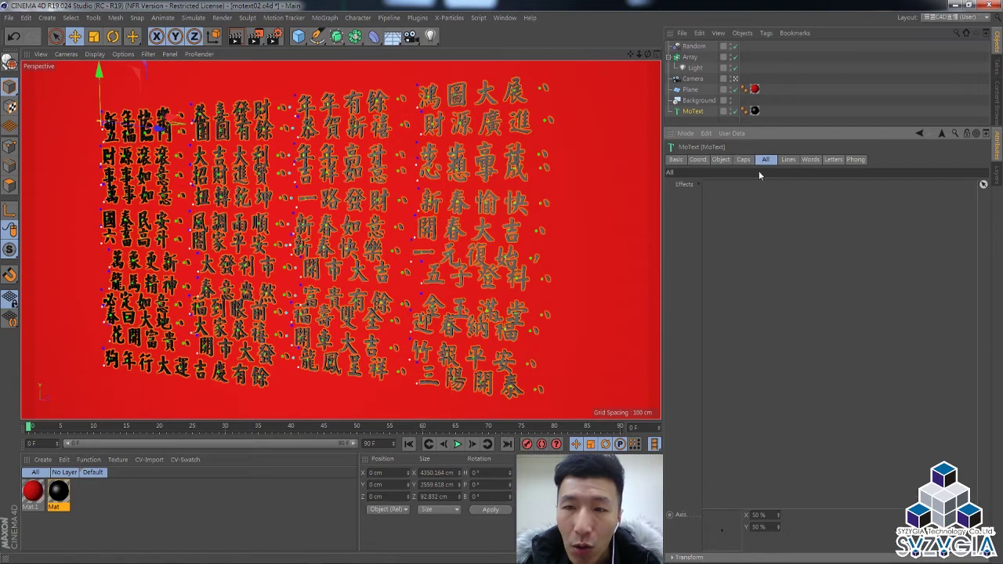
left_click(765, 160)
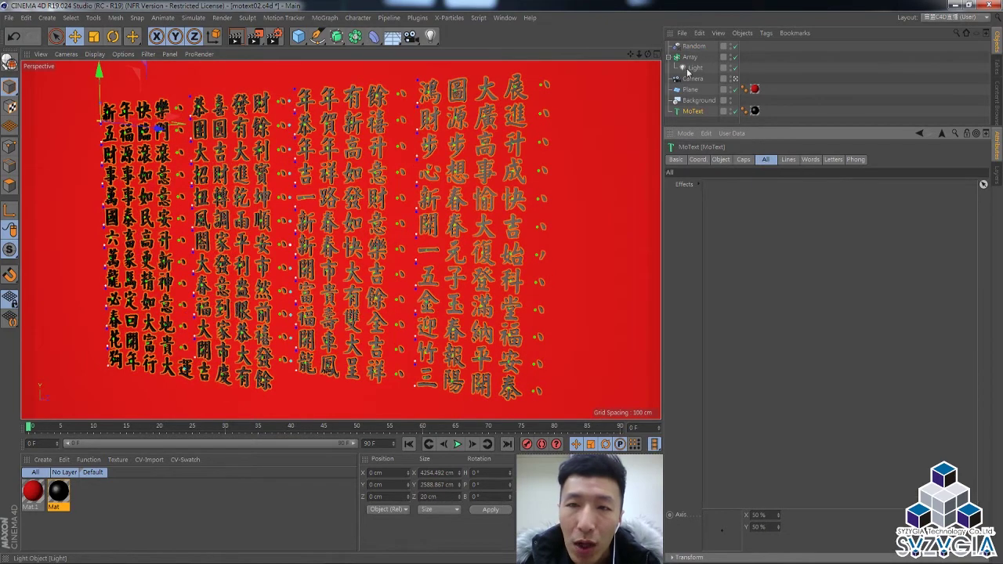
left_click_drag(694, 46, 729, 186)
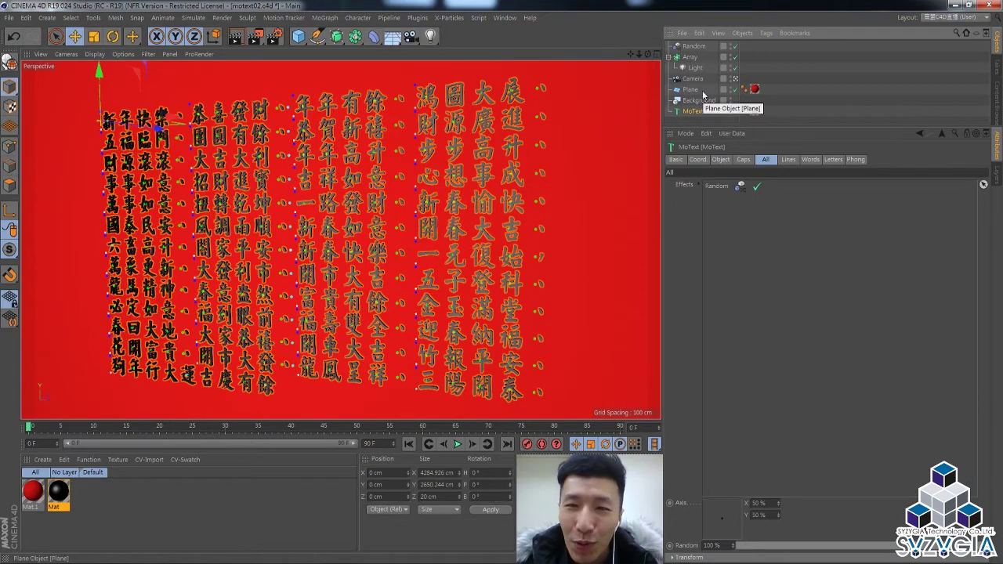
left_click(693, 46)
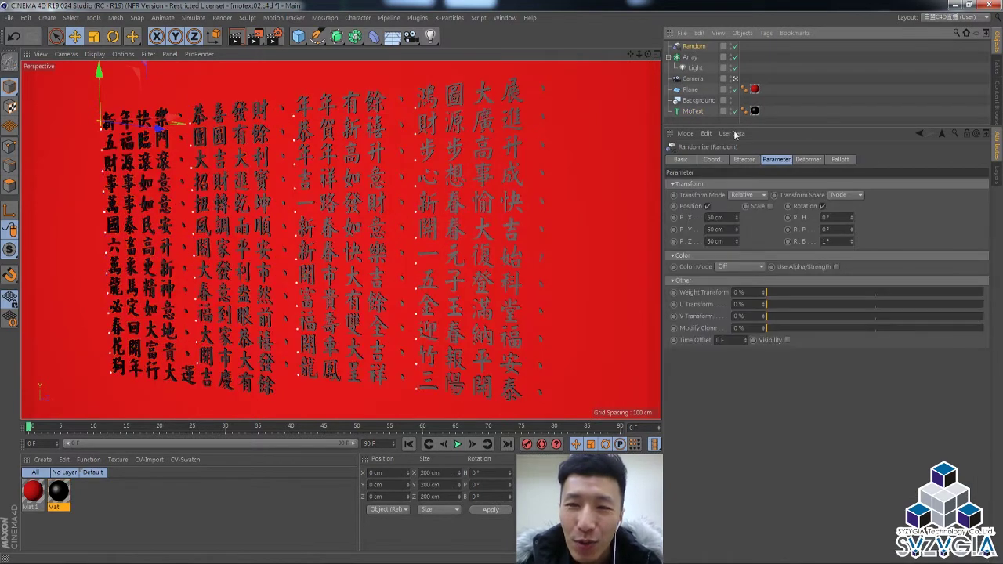
mouse_move(851, 241)
left_mouse_down()
mouse_move(851, 228)
mouse_move(853, 245)
left_mouse_up()
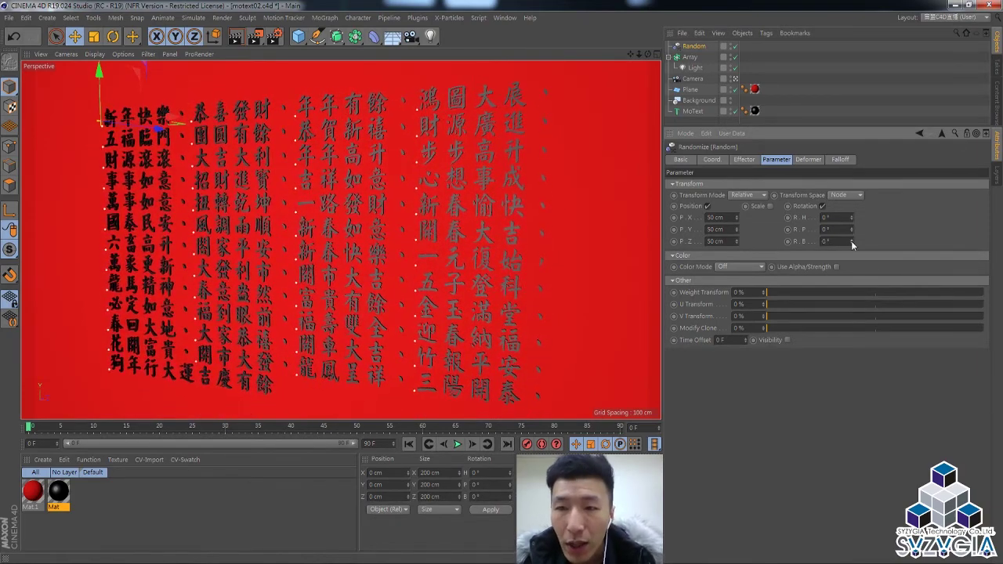
left_click(781, 89)
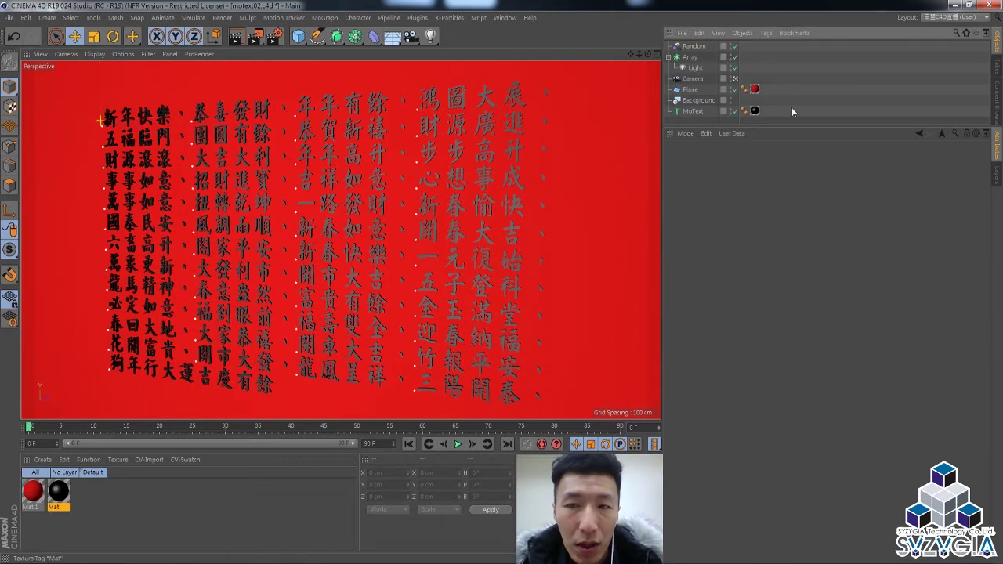
left_click(690, 112)
left_click(825, 160)
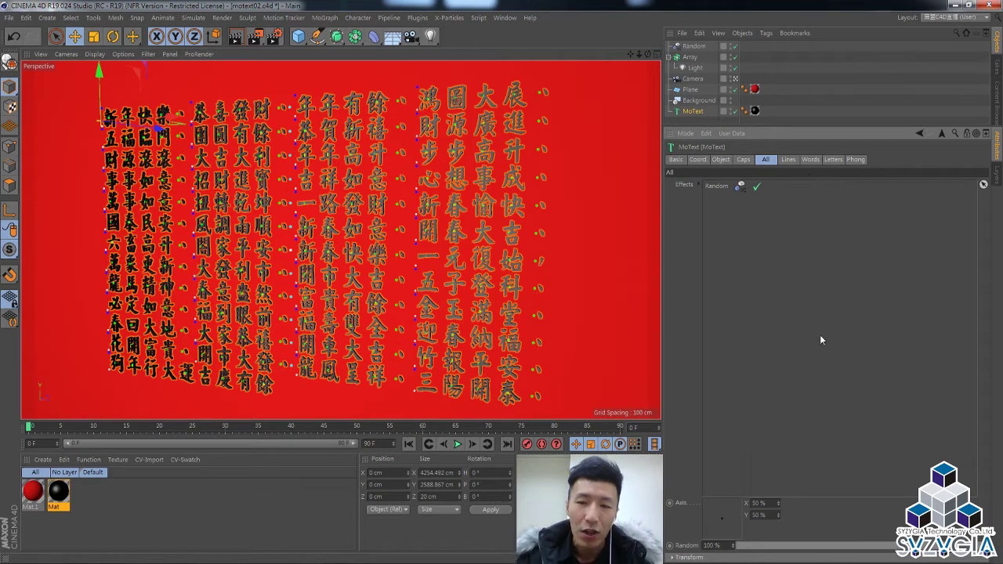
Enable Random on the MoText's Words tab and give it a small random banking rotation
left_click(756, 187)
left_click(810, 160)
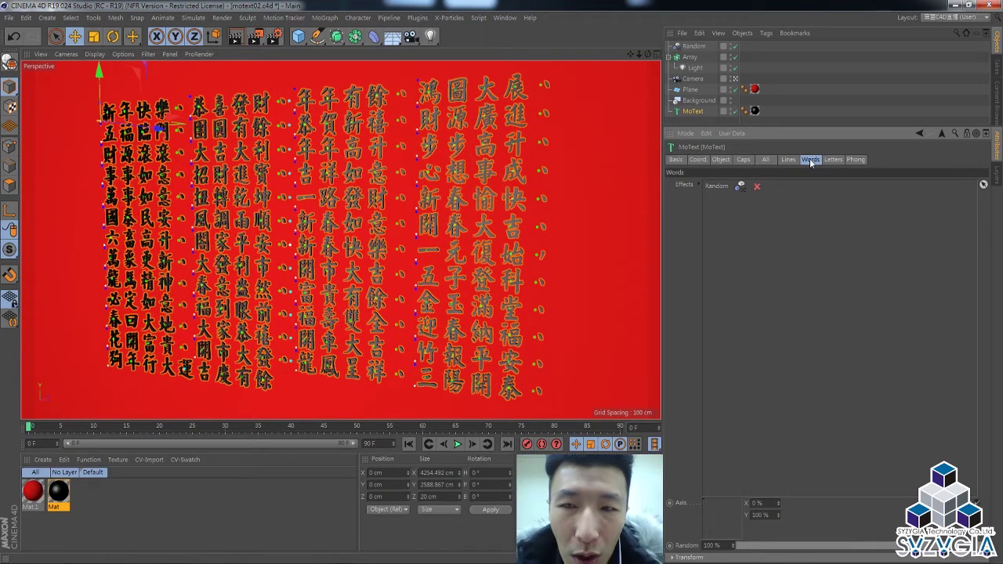
left_click(757, 187)
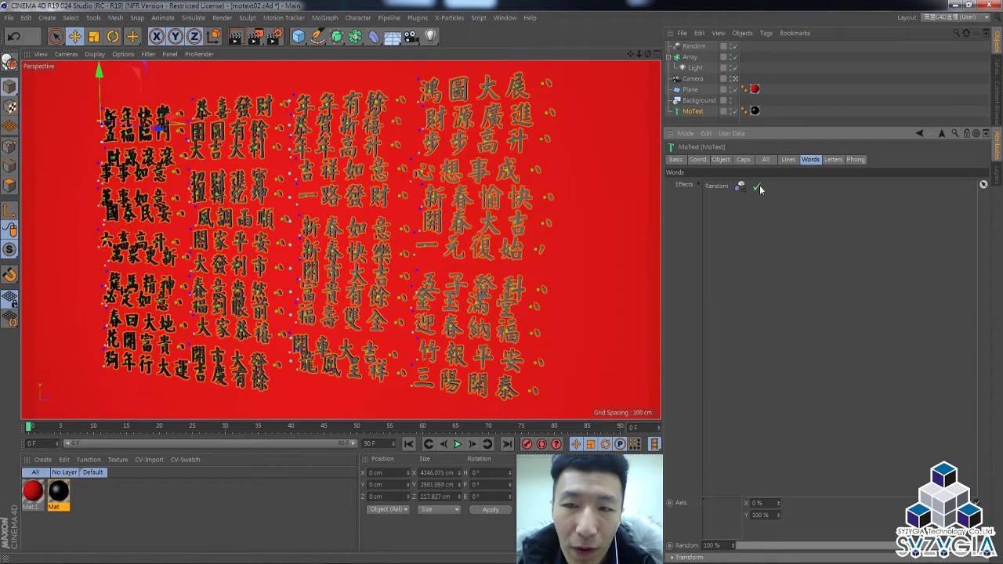
left_click(688, 48)
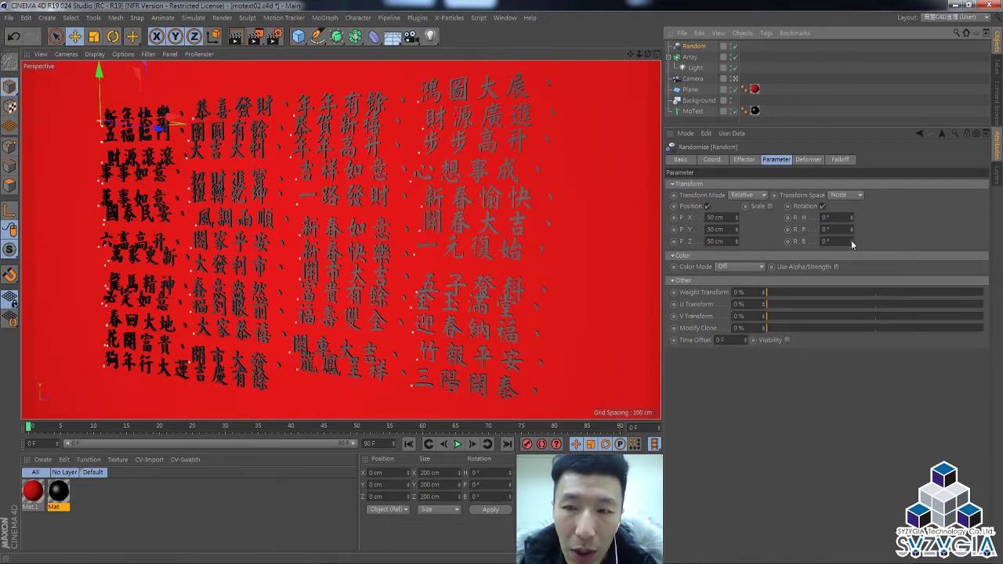
mouse_move(853, 241)
left_mouse_down()
mouse_move(853, 227)
mouse_move(853, 249)
left_mouse_up()
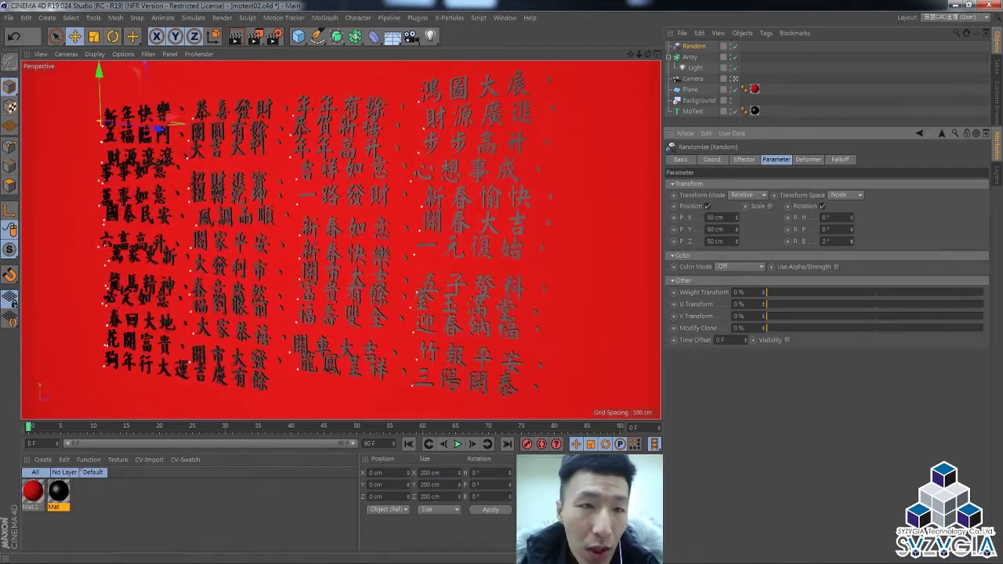
mouse_move(852, 241)
left_mouse_down()
mouse_move(853, 229)
mouse_move(854, 244)
left_mouse_up()
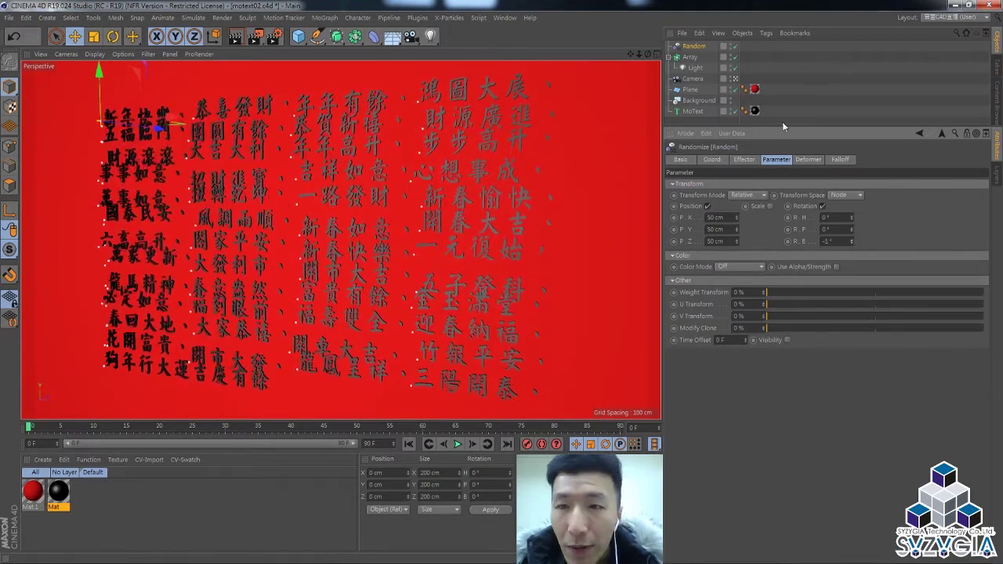
Adjust the MoText words' axis point, setting the X axis to 50%
left_click(692, 112)
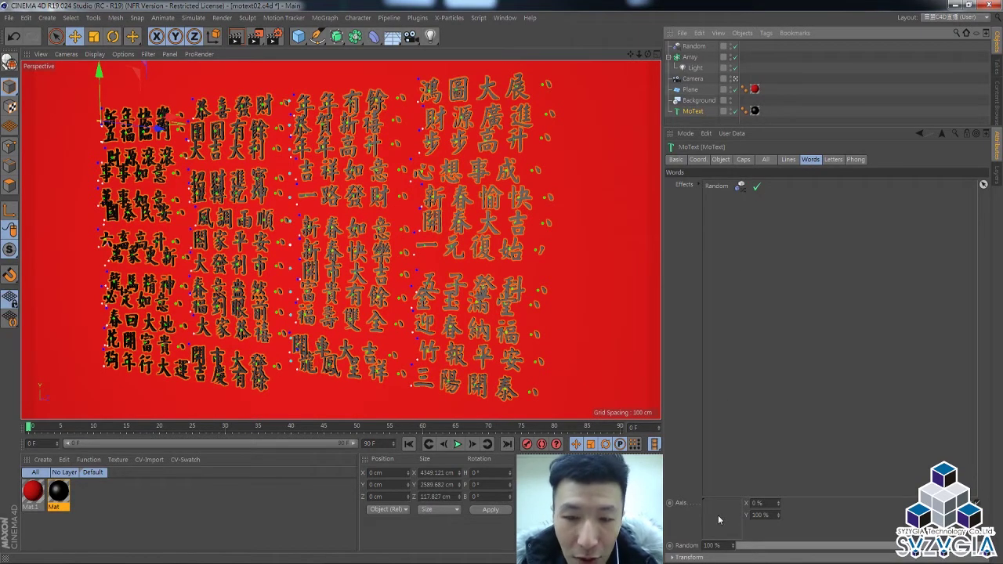
left_click_drag(718, 515, 716, 519)
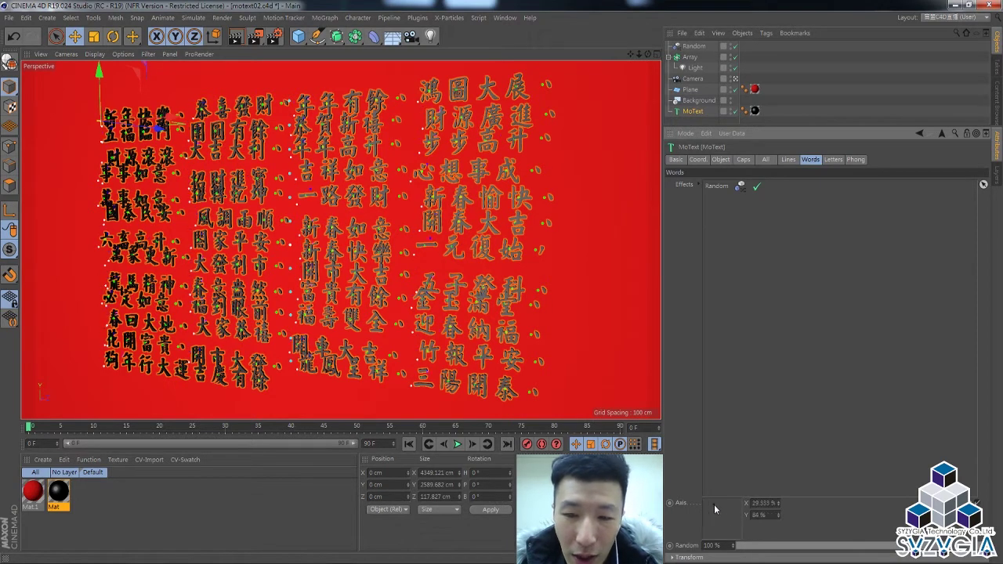
left_click_drag(721, 511, 730, 518)
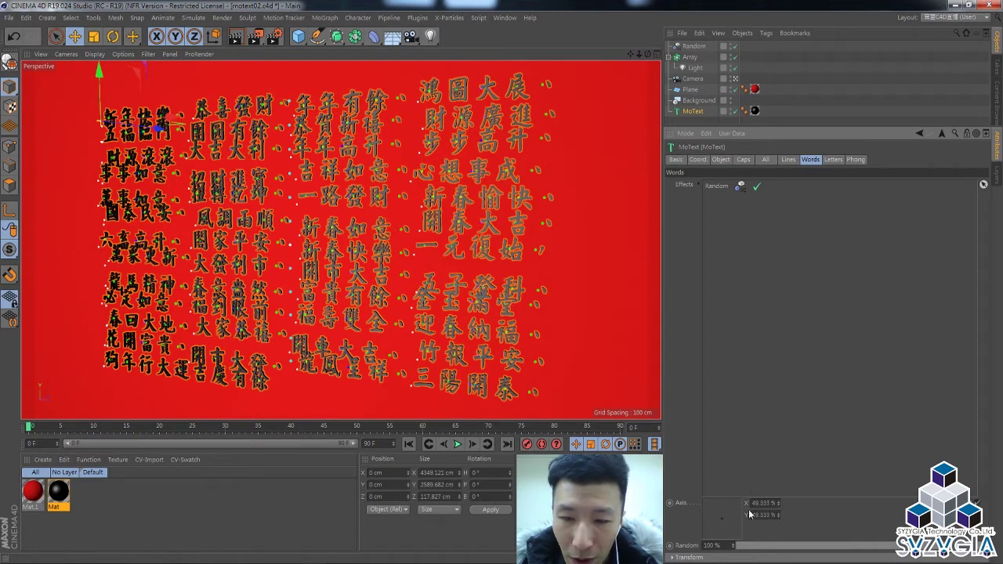
double_click(760, 503)
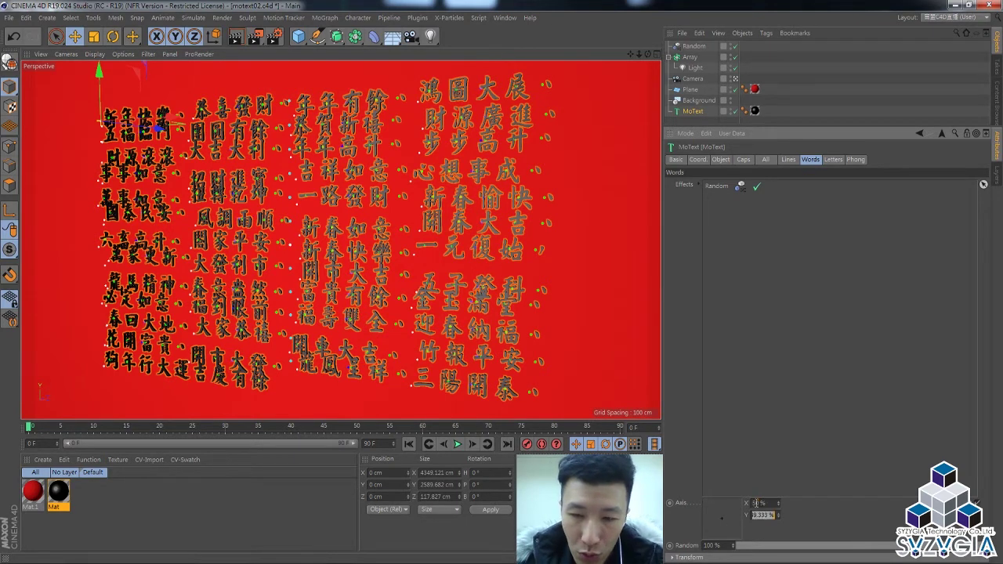
type("50")
key("Return")
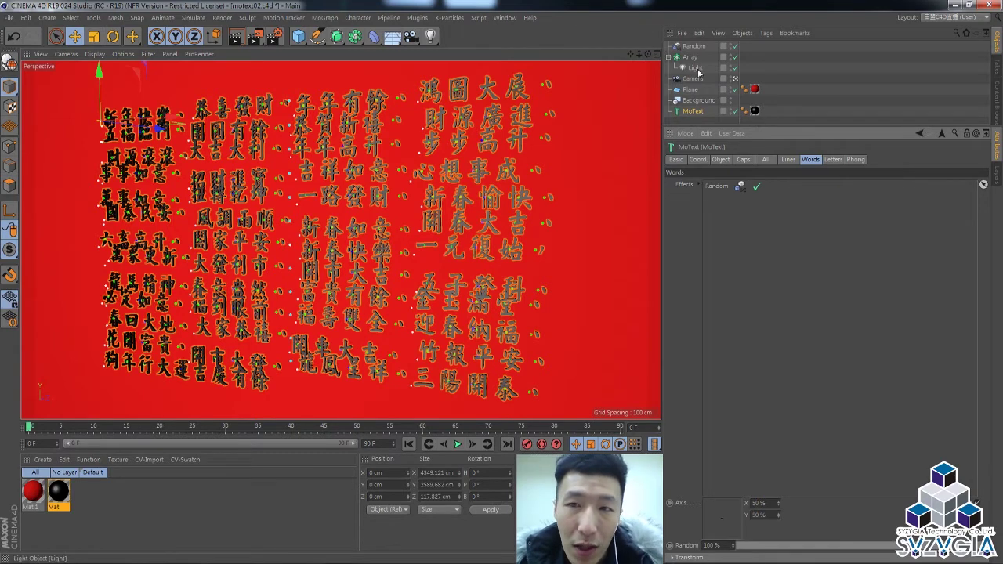
Increase the Random banking rotation and move the letters' axis point in the Letters tab
left_click(695, 47)
mouse_move(852, 242)
left_mouse_down()
mouse_move(823, 243)
mouse_move(864, 242)
left_mouse_up()
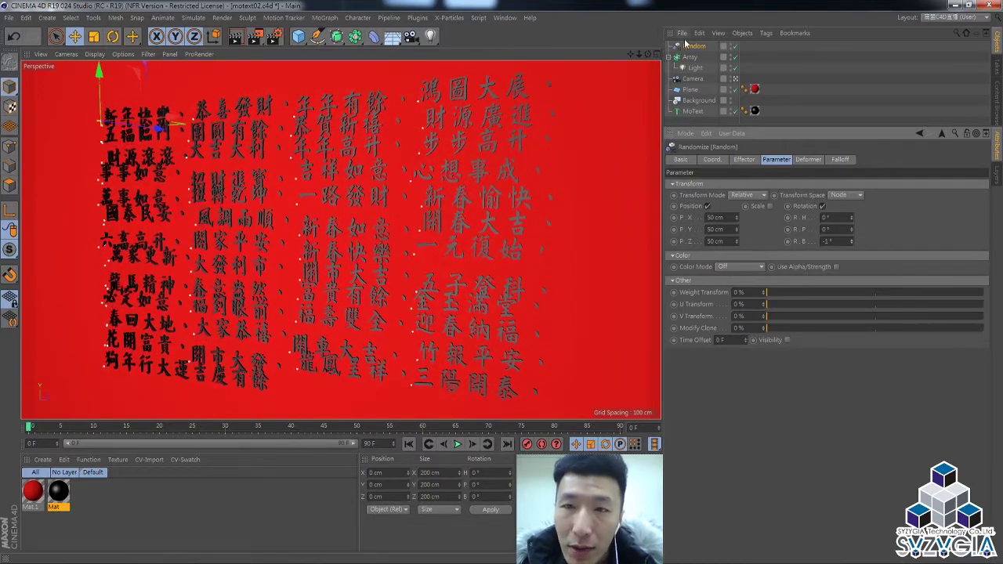
left_click(692, 110)
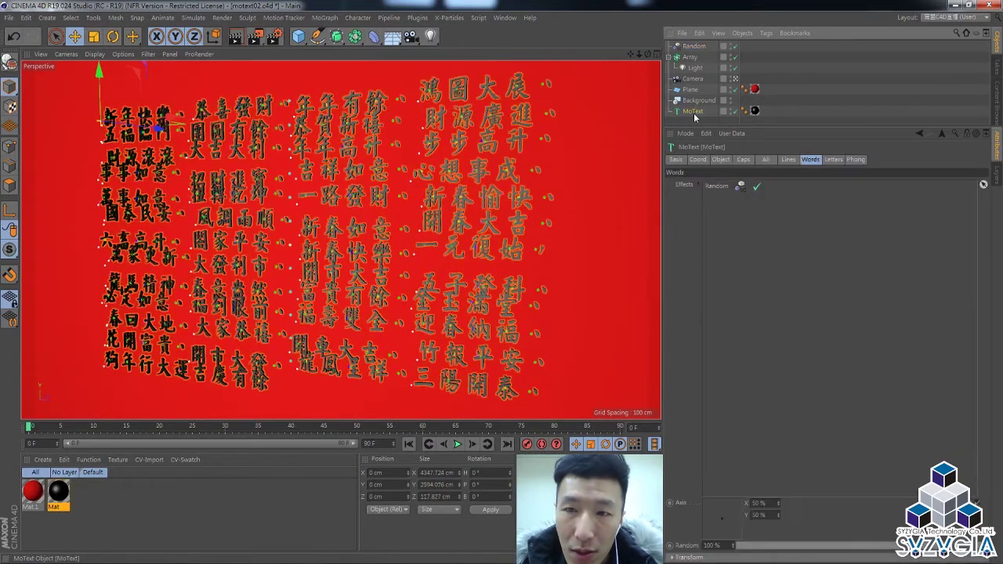
left_click(763, 160)
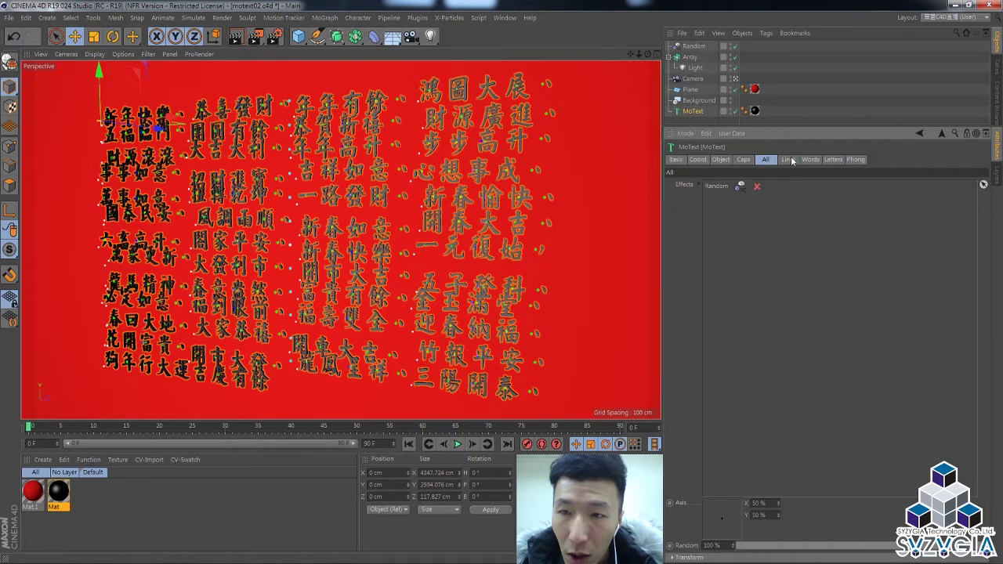
left_click(788, 160)
left_click(810, 160)
left_click(833, 160)
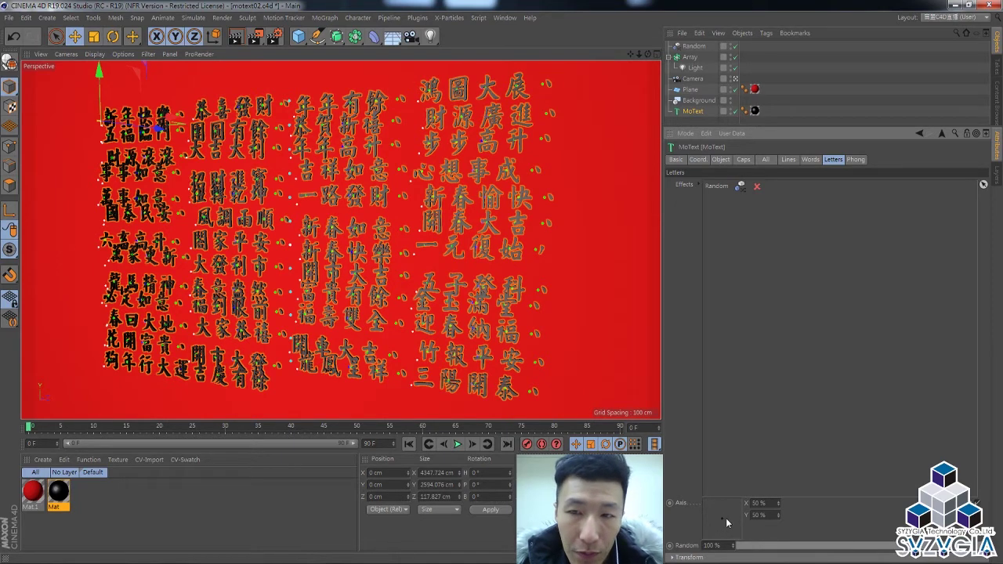
mouse_move(727, 523)
left_mouse_down()
mouse_move(720, 494)
mouse_move(758, 538)
mouse_move(705, 547)
left_mouse_up()
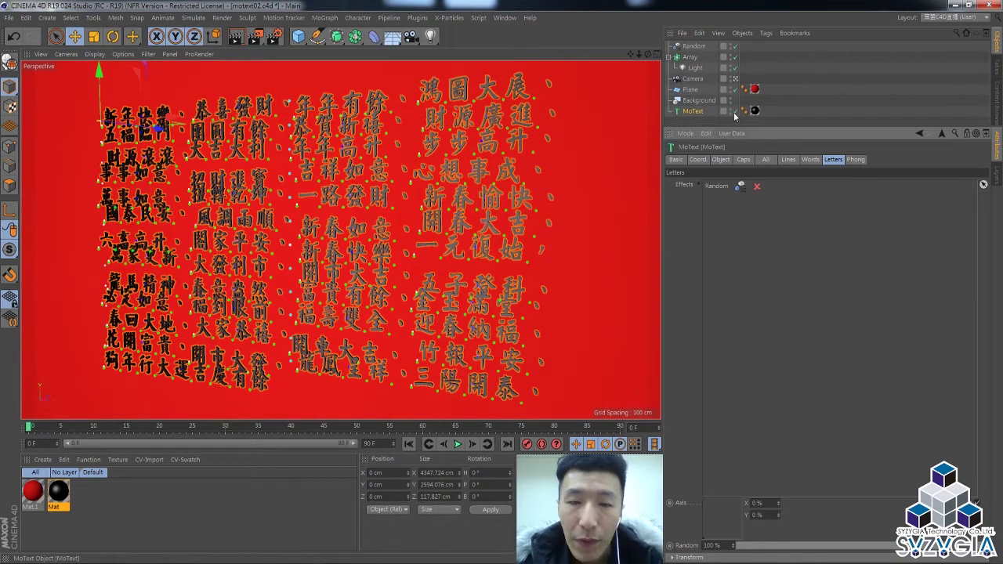
key("v")
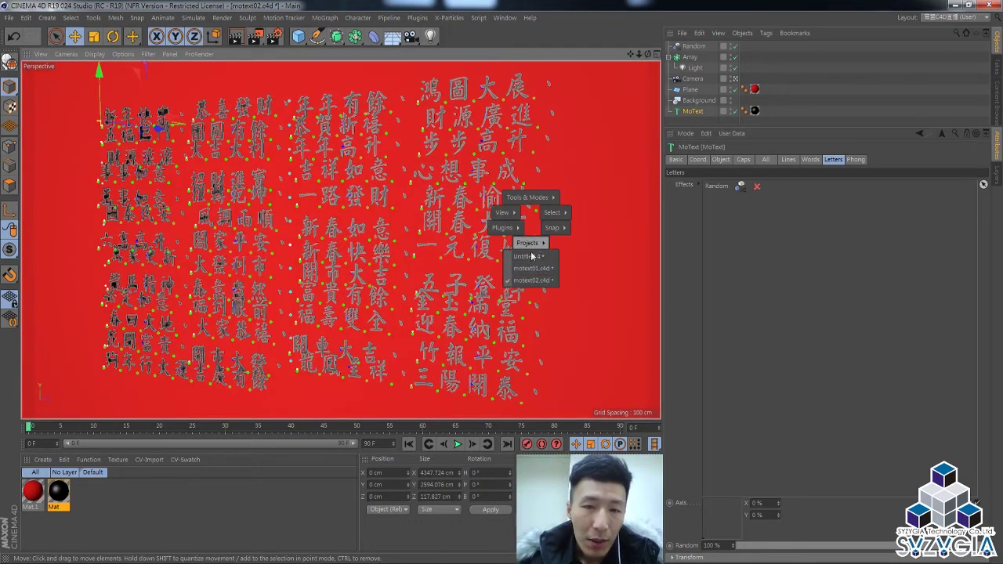
Open motext01.c4d and play its HAPPY CHINESE NEW YEAR animation from the first frame, then stop
left_click(530, 269)
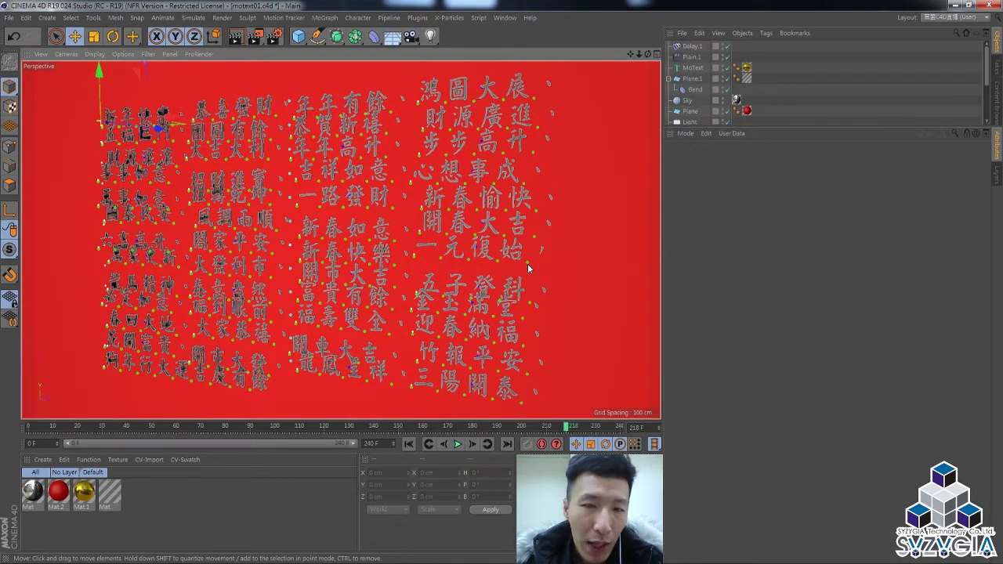
left_click(408, 443)
left_click(458, 444)
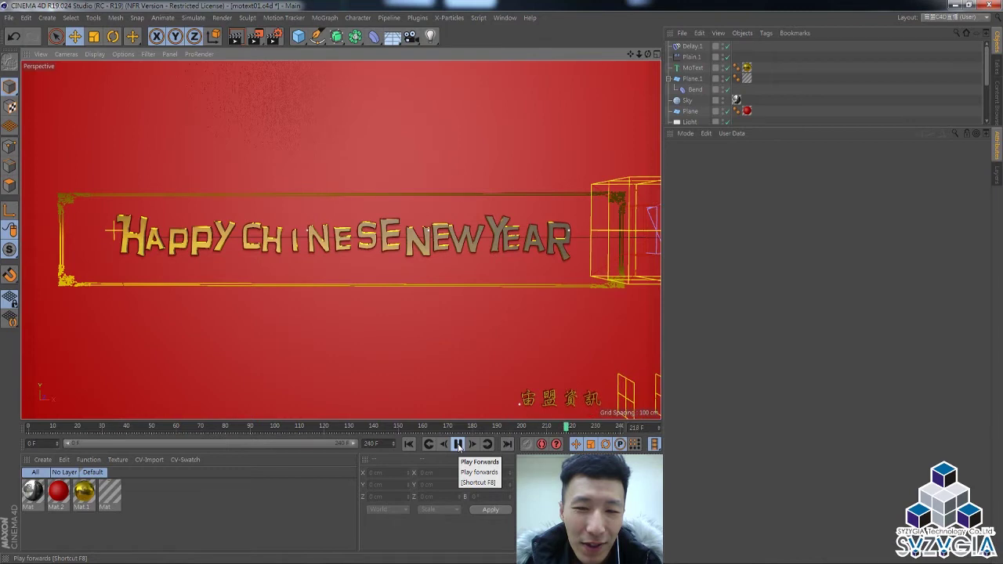
left_click(459, 445)
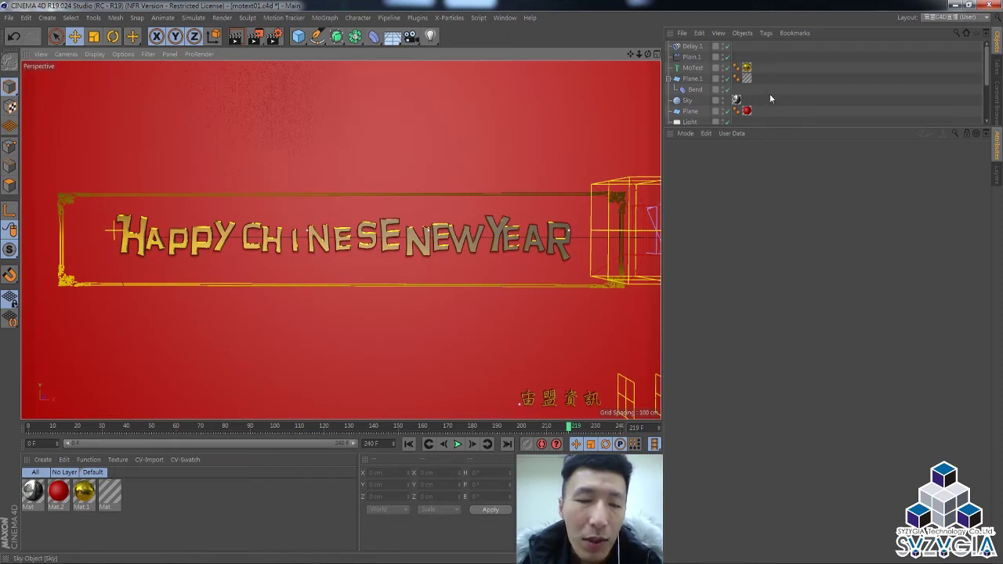
Inspect the MoText's tabs, noting Plain.1 and Delay.1 per letter, then enlarge the Object Manager list
left_click(695, 68)
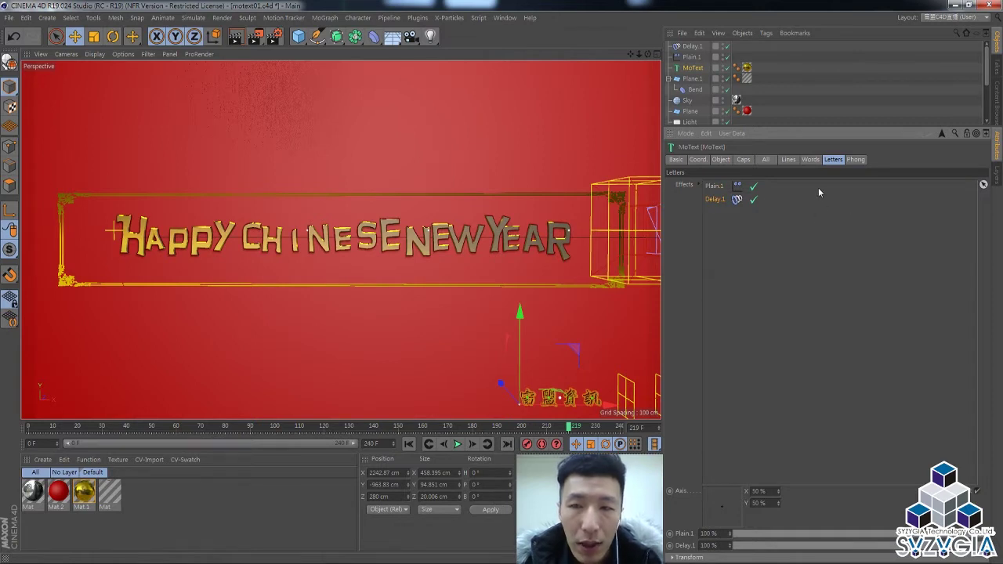
left_click(809, 159)
left_click(789, 159)
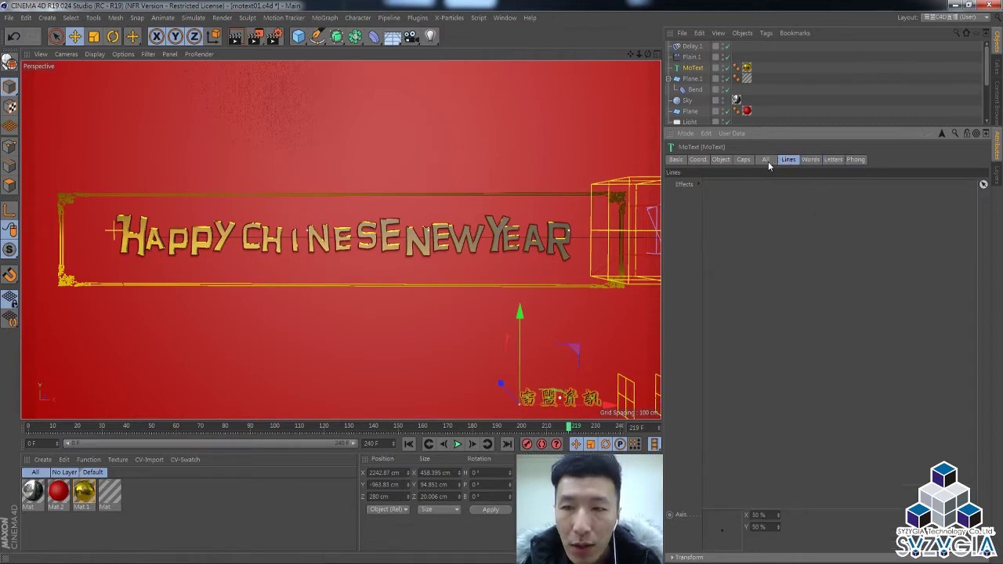
left_click(767, 159)
left_click(811, 159)
left_click(833, 159)
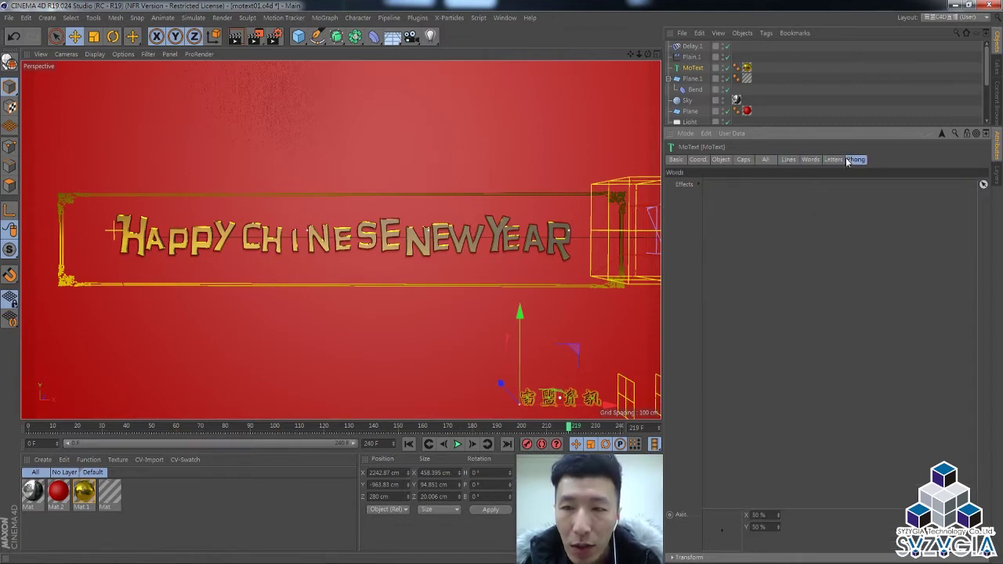
left_click(721, 160)
left_click(786, 95)
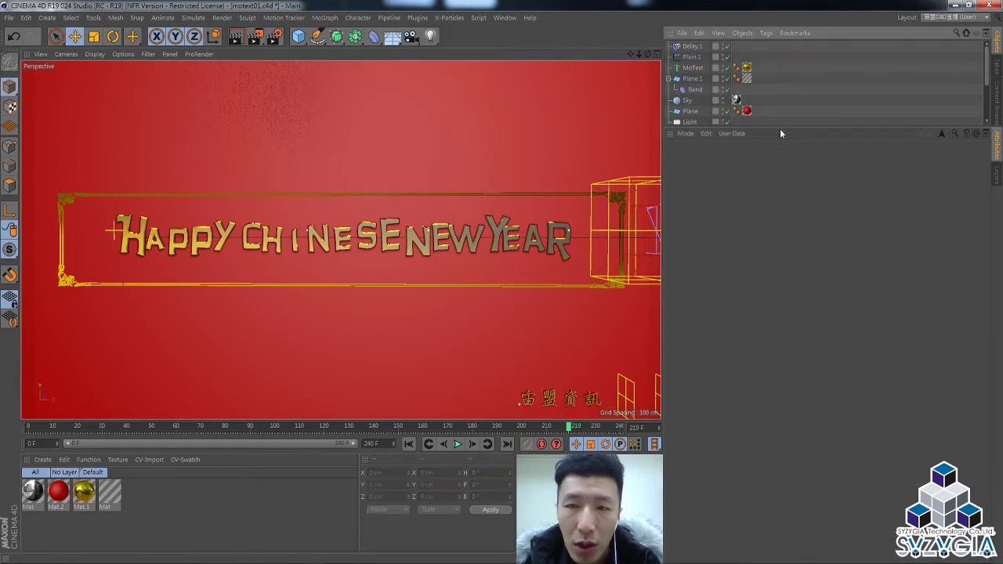
left_click_drag(780, 129, 786, 179)
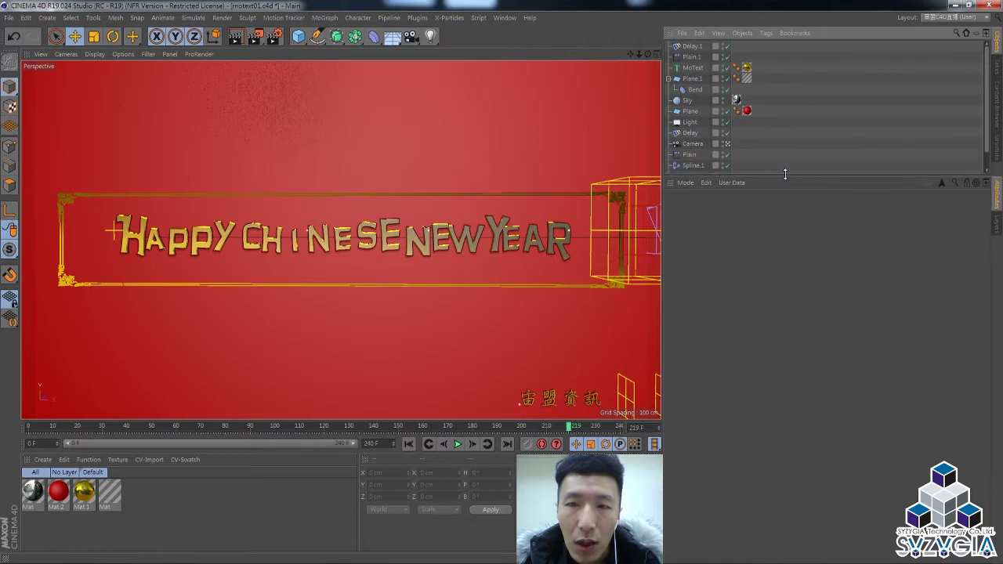
Orbit and zoom toward the gold HAPPY CHINESE NEW YEAR text, then select the Spline.1 effector
left_click(693, 166)
scroll(708, 155, "down", 1)
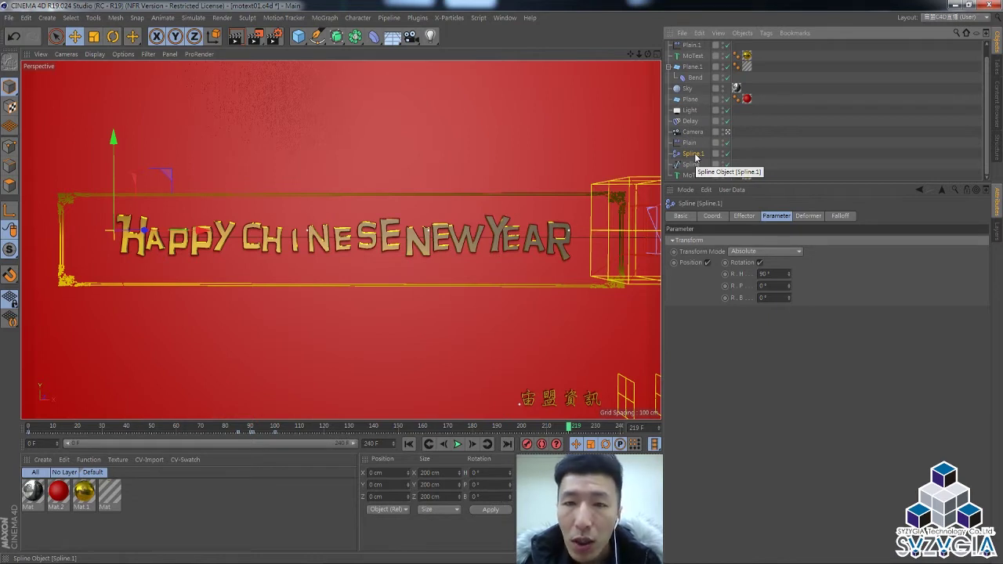
left_click(728, 132)
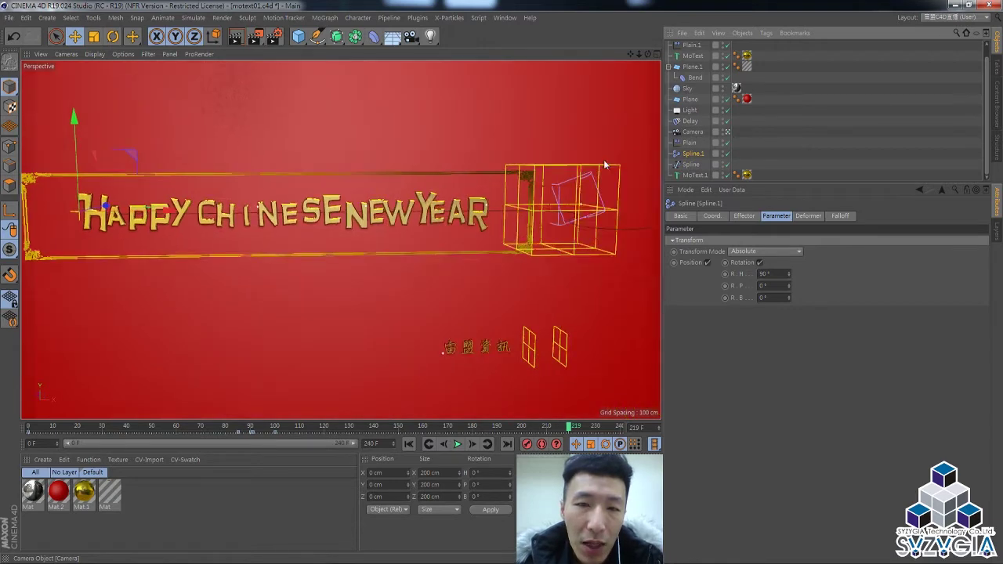
mouse_move(337, 235)
left_mouse_down("alt")
mouse_move(425, 196)
mouse_move(355, 191)
mouse_move(342, 209)
left_mouse_up("alt")
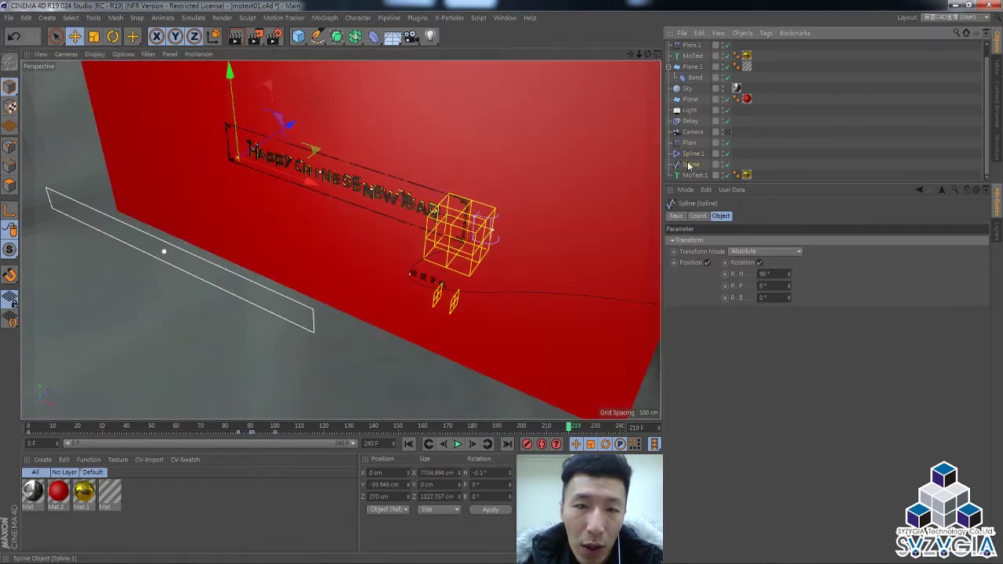
left_click(689, 165)
mouse_move(352, 191)
left_mouse_down("alt")
mouse_move(422, 222)
mouse_move(420, 204)
mouse_move(352, 212)
left_mouse_up("alt")
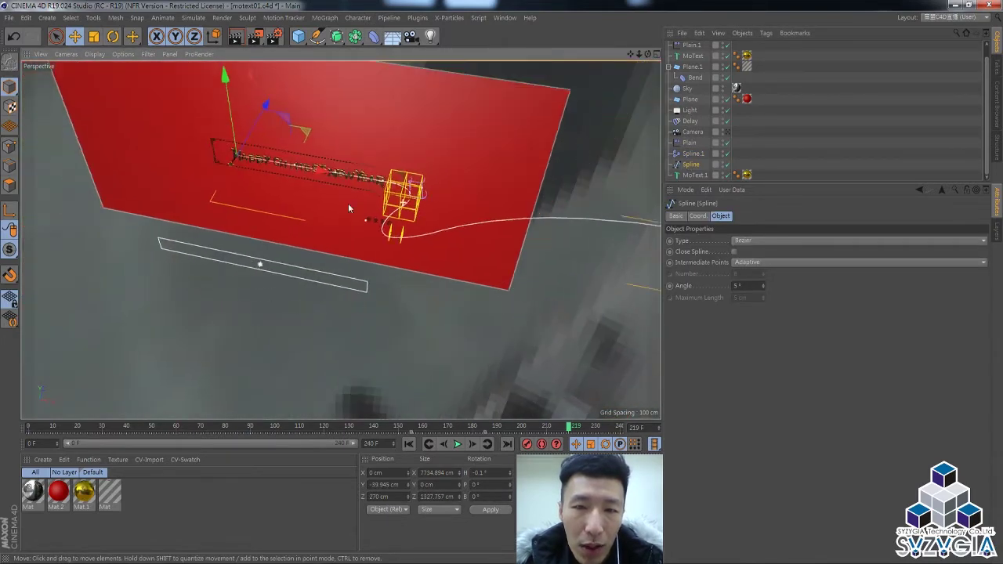
mouse_move(432, 191)
left_mouse_down("alt")
mouse_move(332, 197)
mouse_move(349, 198)
left_mouse_up("alt")
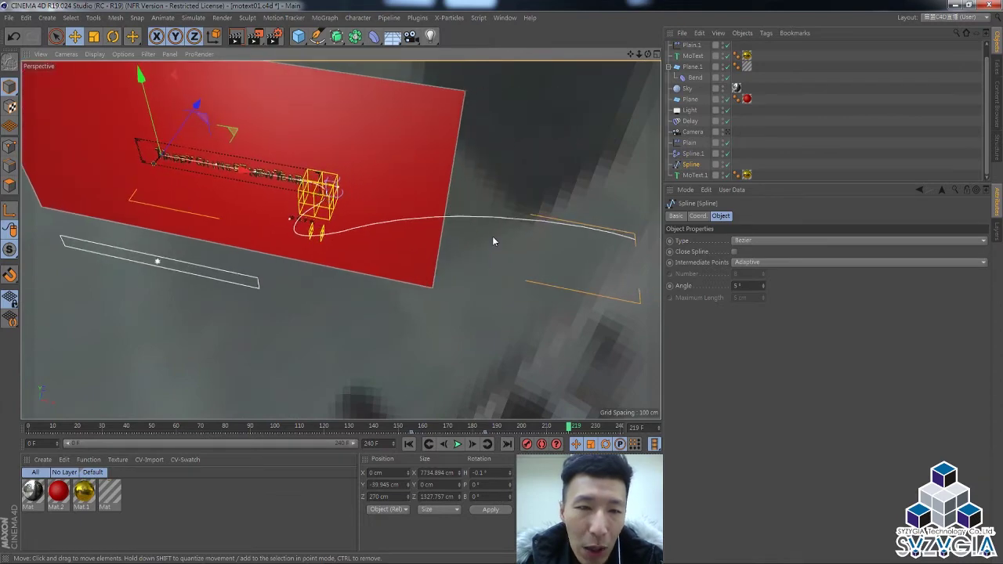
mouse_move(392, 224)
left_mouse_down("alt")
mouse_move(343, 187)
mouse_move(351, 178)
mouse_move(393, 202)
mouse_move(471, 180)
left_mouse_up("alt")
scroll(351, 178, "up", 2)
scroll(351, 176, "up", 3)
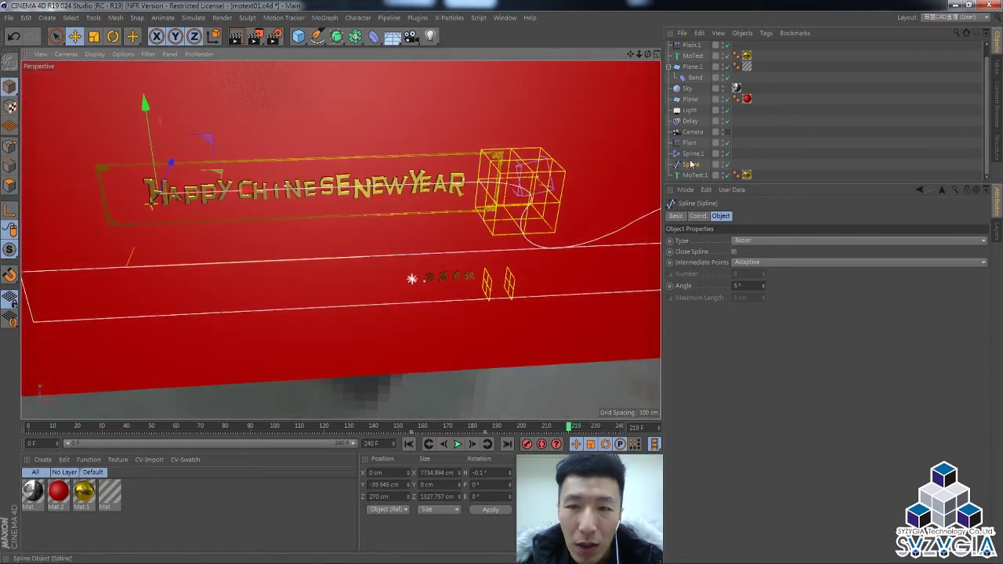
left_click(692, 154)
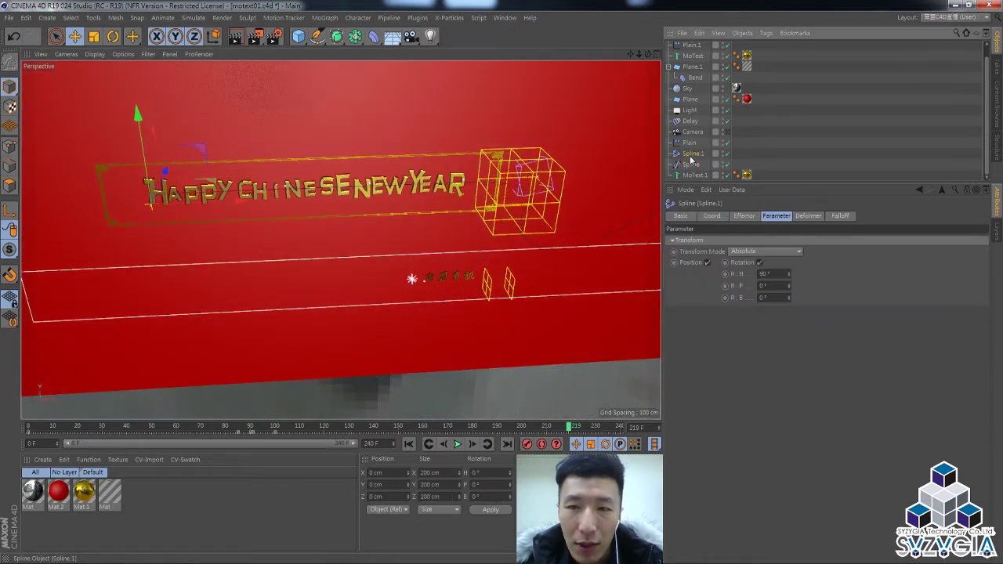
On Spline.1's Effector tab, test the Strength and Offset sliders to slide the letters along the path
left_click(745, 216)
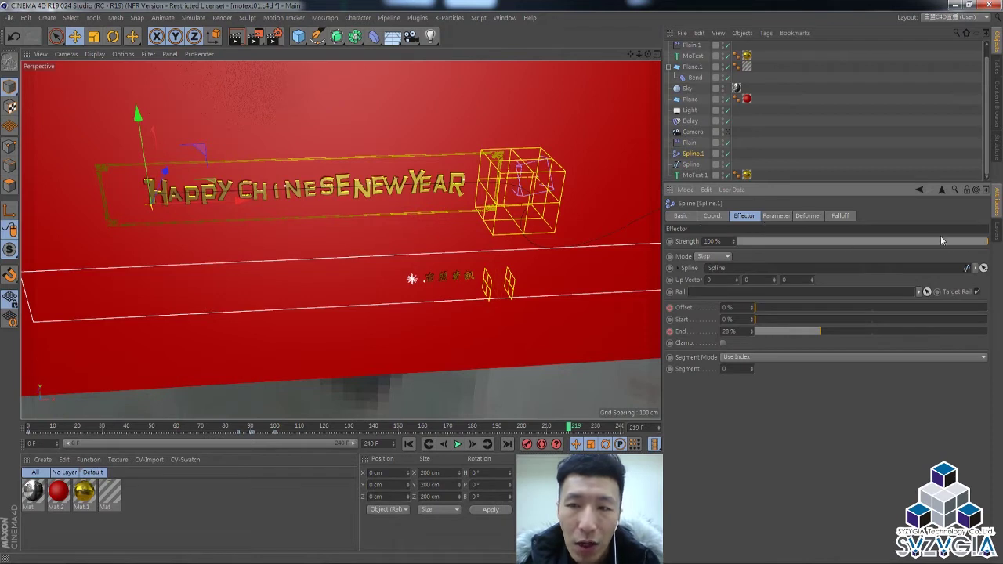
mouse_move(943, 241)
left_mouse_down()
mouse_move(872, 245)
mouse_move(988, 242)
left_mouse_up()
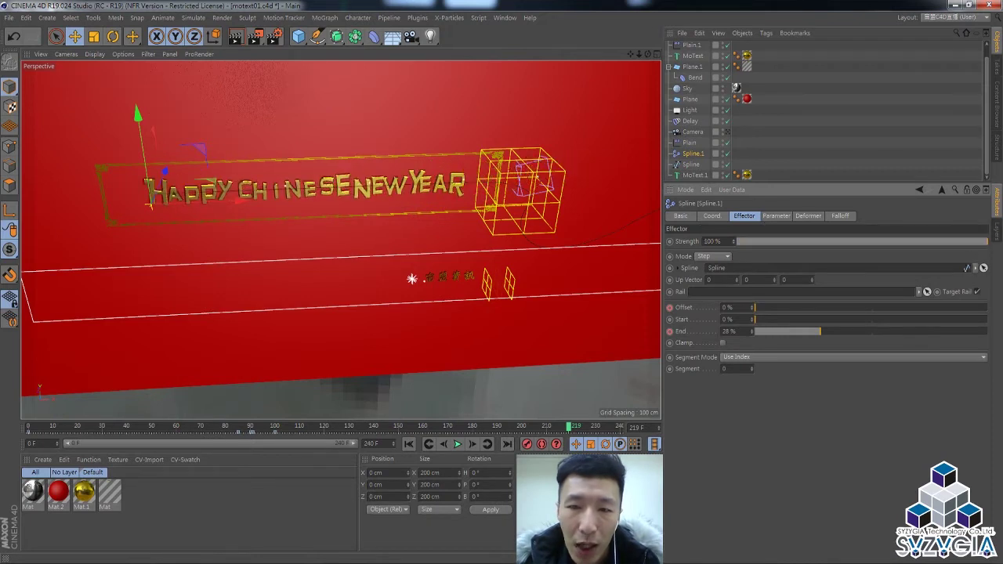
mouse_move(761, 308)
left_mouse_down()
mouse_move(865, 306)
mouse_move(797, 308)
mouse_move(989, 331)
left_mouse_up()
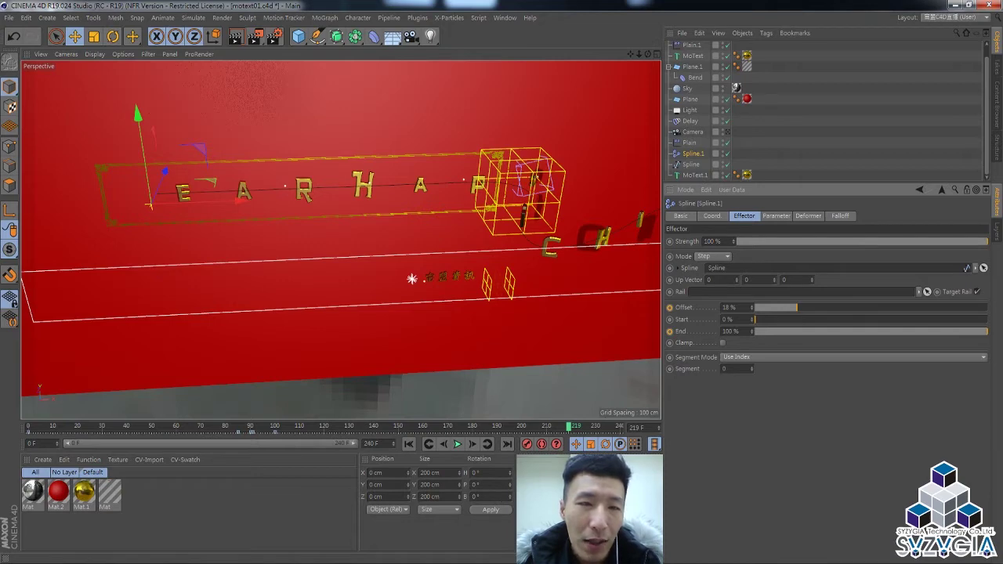
Orbit the view, rewind the timeline to frame 0, and scrub back to about frame 94
left_click_drag(470, 235, 565, 255, "alt")
mouse_move(945, 331)
left_mouse_down()
mouse_move(976, 338)
mouse_move(833, 339)
left_mouse_up()
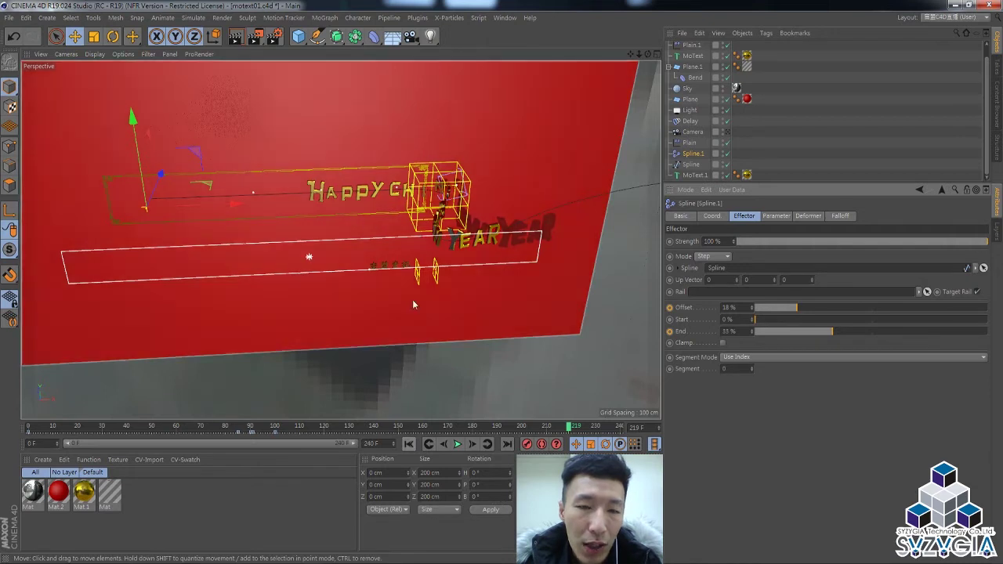
left_click(407, 445)
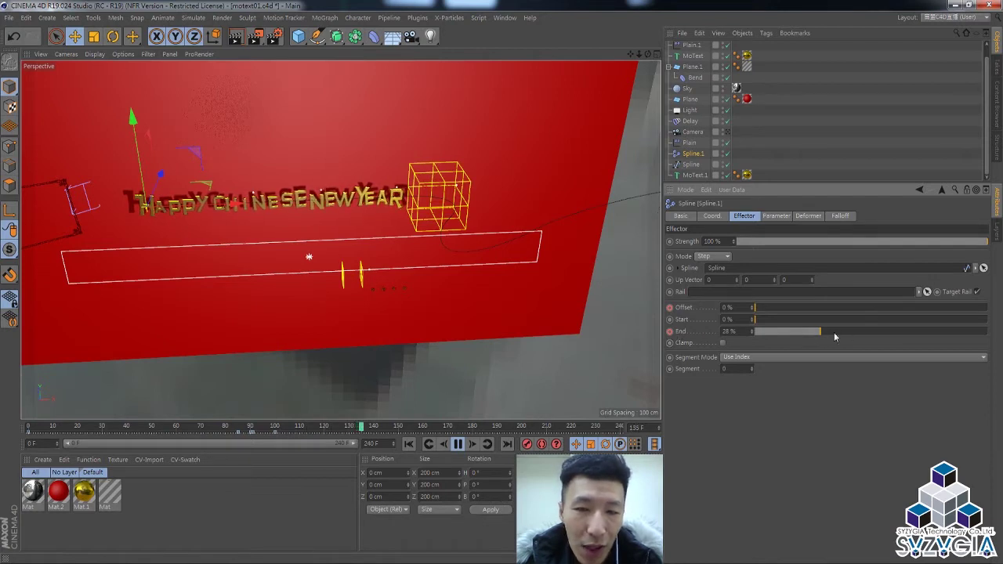
left_click_drag(253, 425, 260, 427)
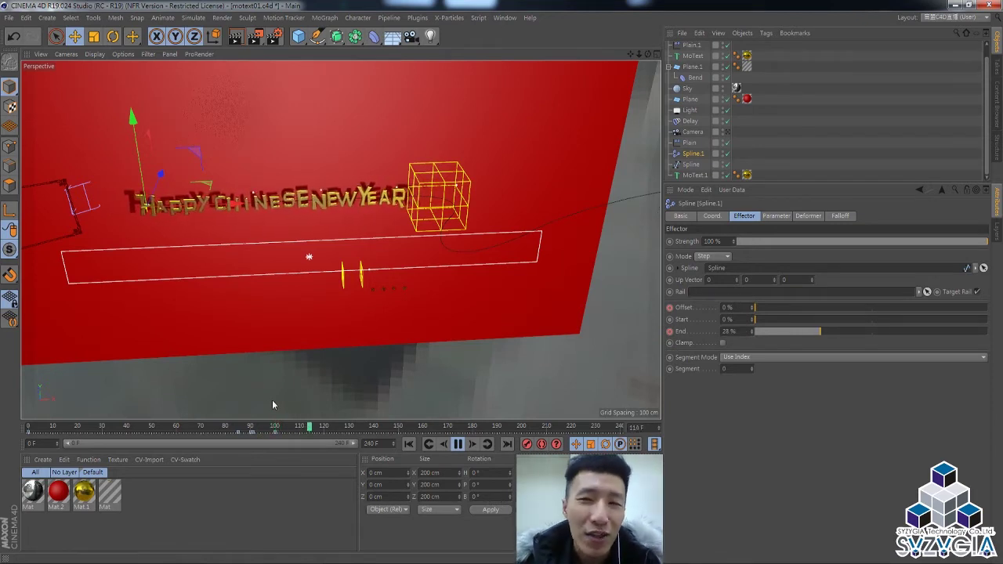
Stop playback and display MoText.1's Letters tab list of effectors
left_click(689, 122)
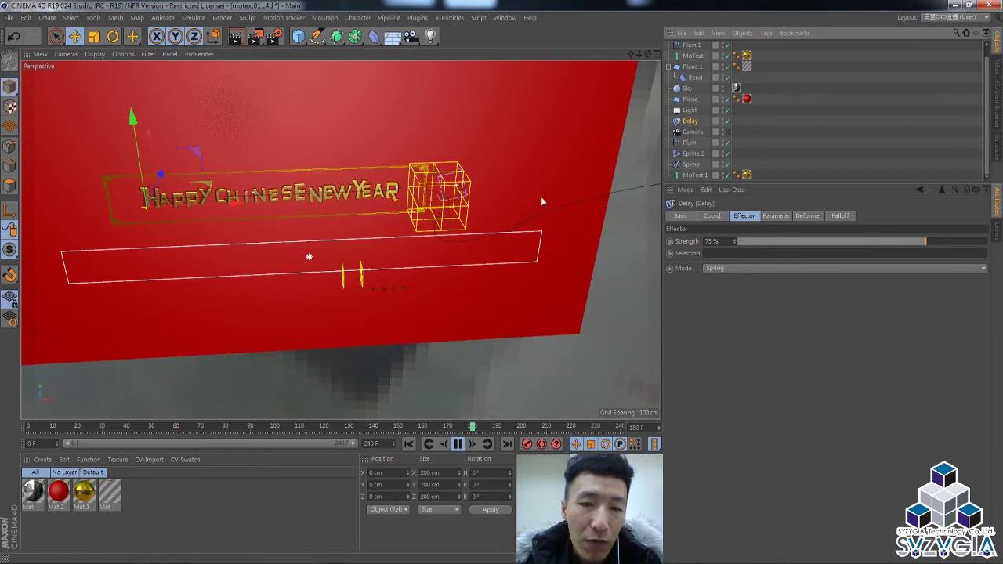
key("F8")
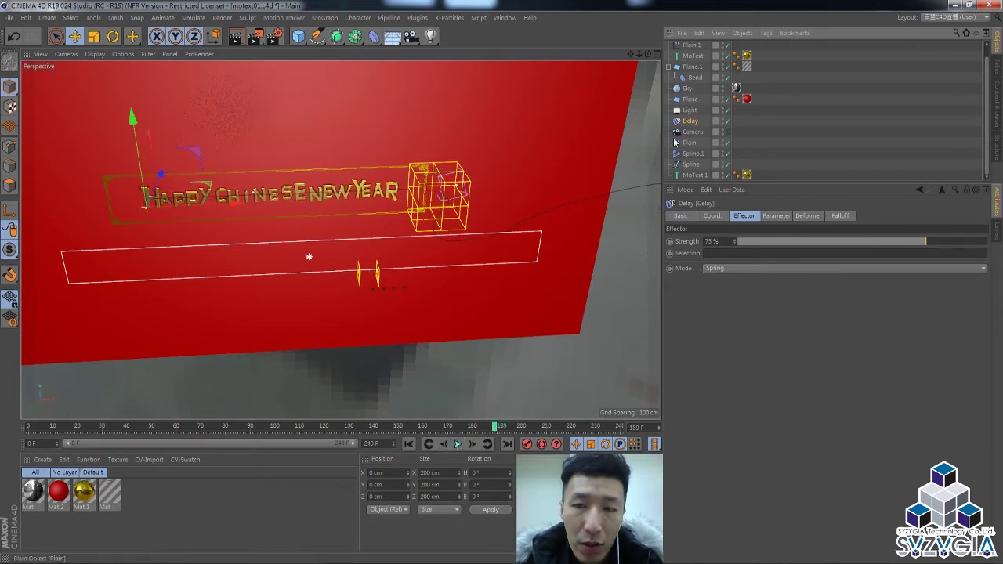
left_click(693, 176)
left_click(833, 217)
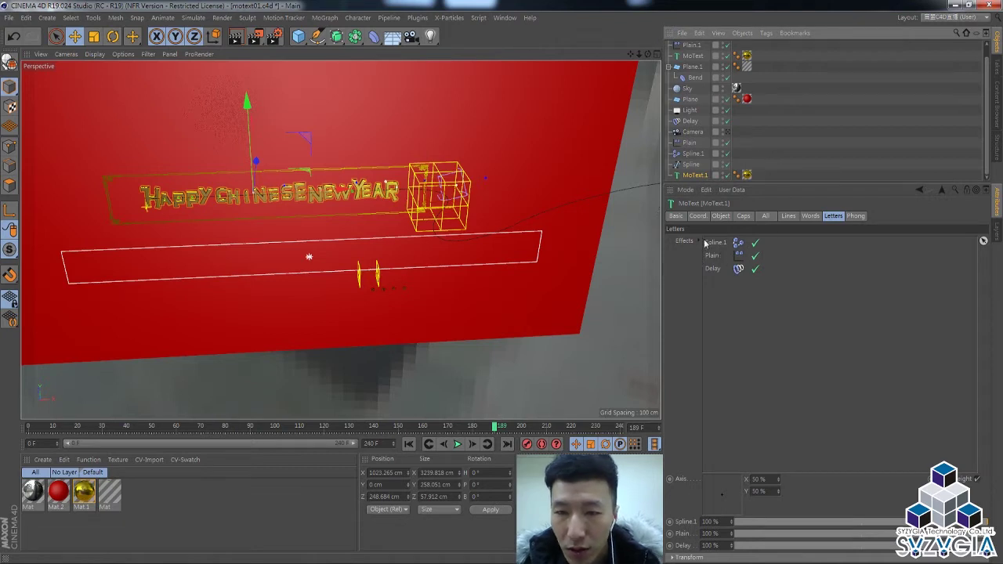
Move Delay above Plain in MoText.1's Effects list, then back below it
left_click(695, 57)
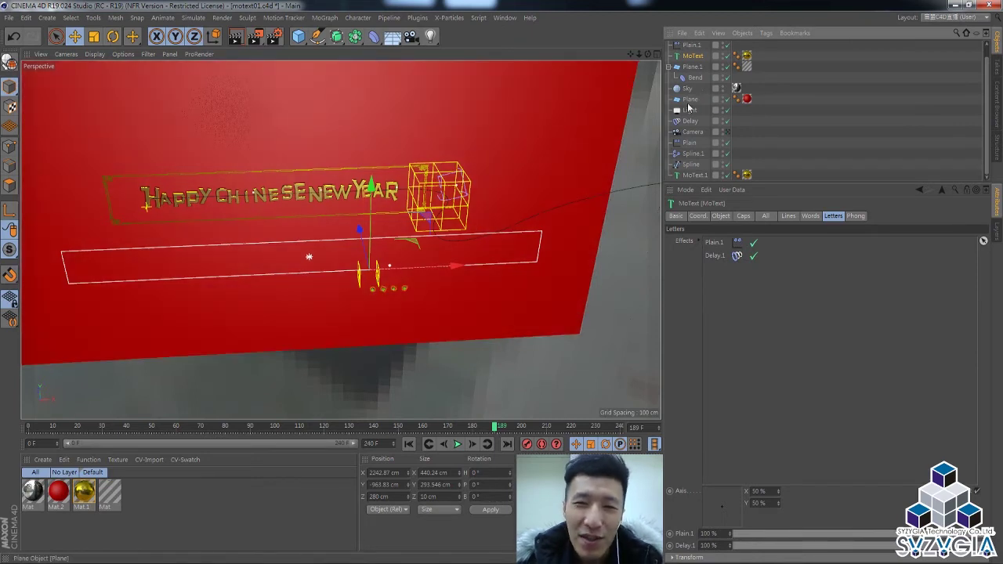
left_click(685, 174)
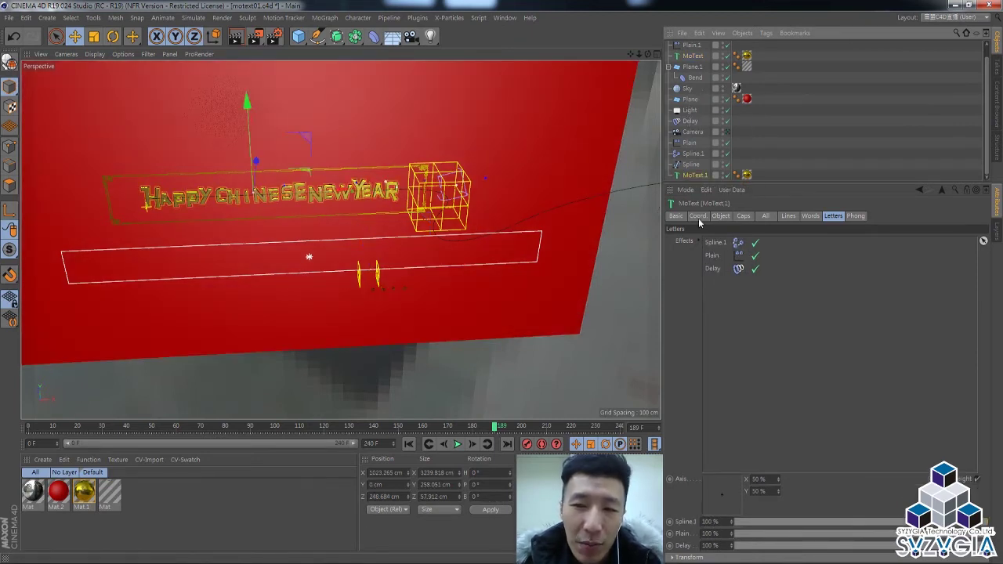
left_click(712, 270)
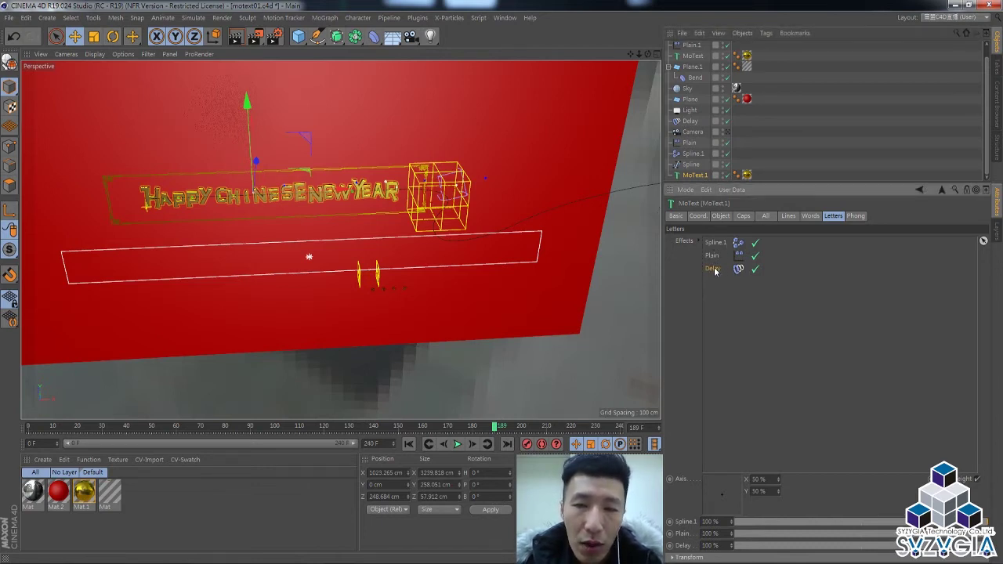
left_click_drag(719, 258, 717, 254)
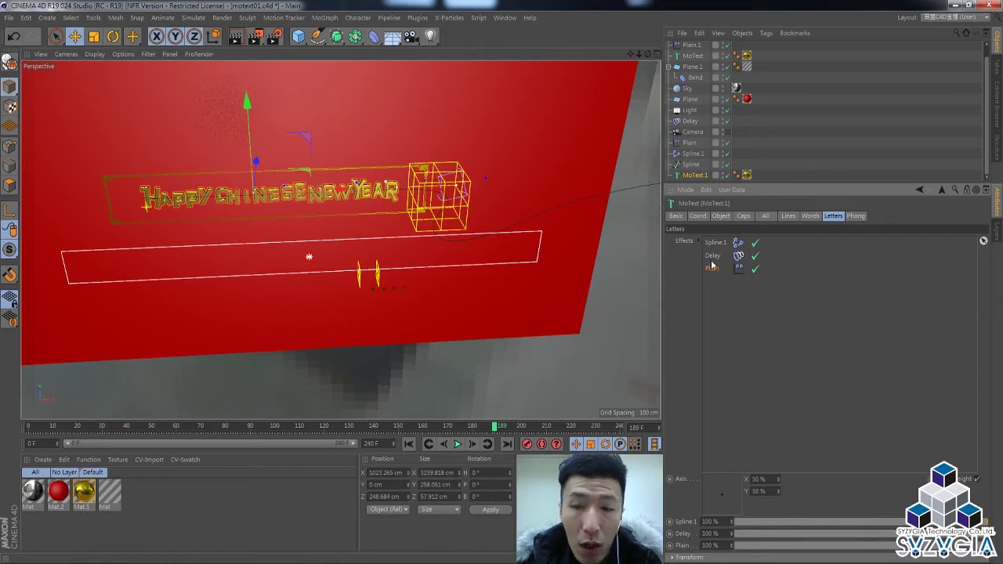
left_click_drag(721, 273, 722, 275)
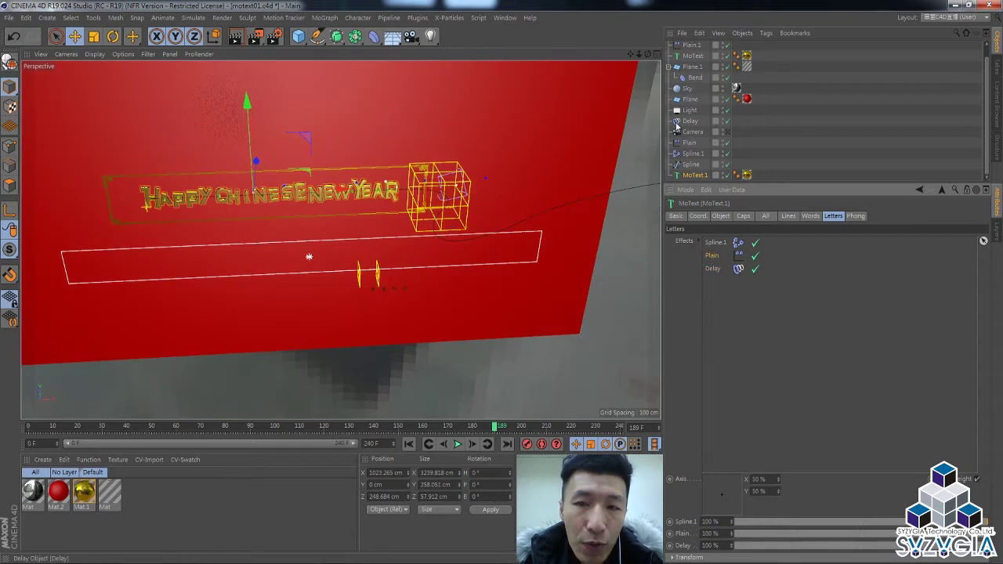
View the Plain effector's box falloff settings and replay the letters' animation from frame 0
left_click(689, 145)
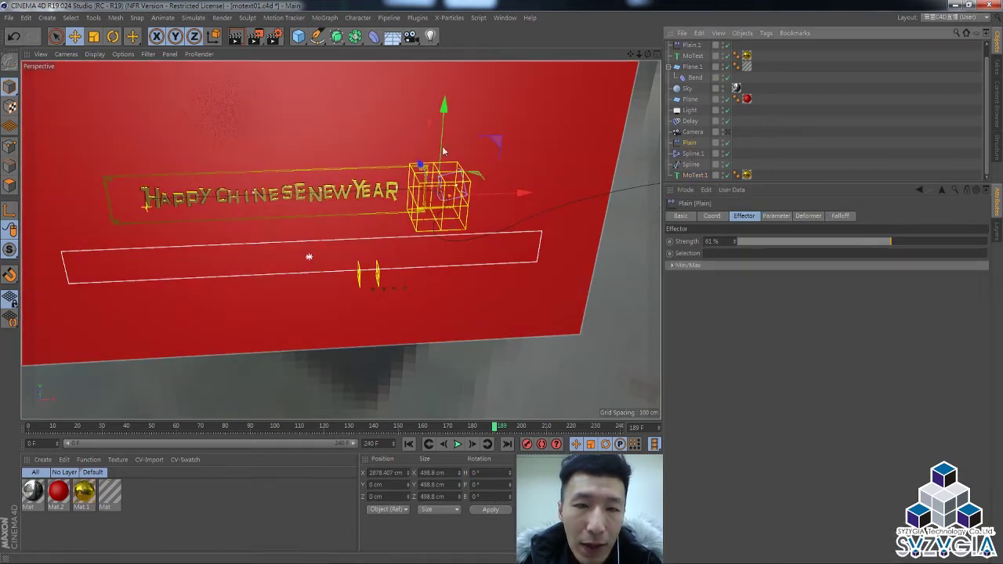
left_click(837, 216)
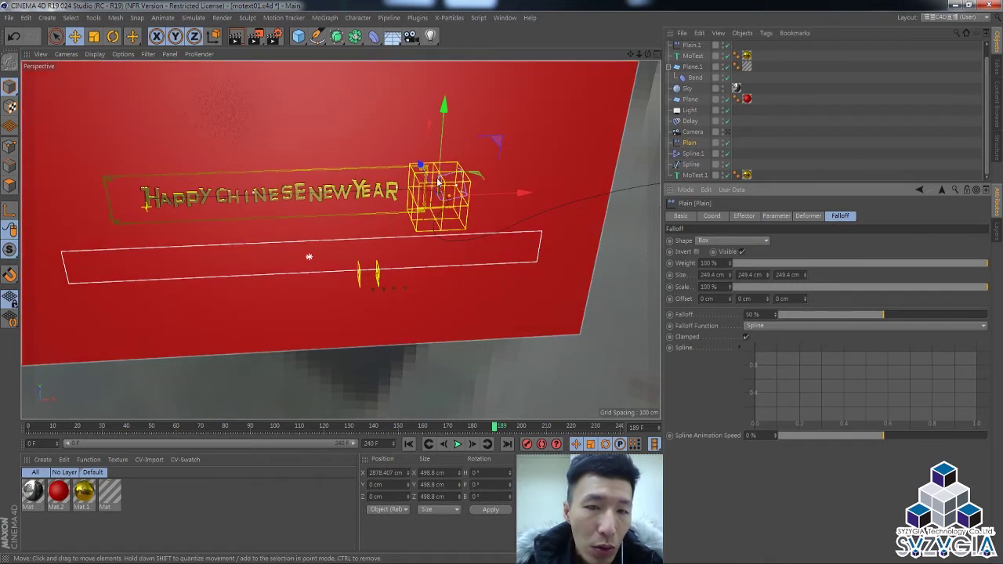
left_click_drag(482, 431, 330, 427)
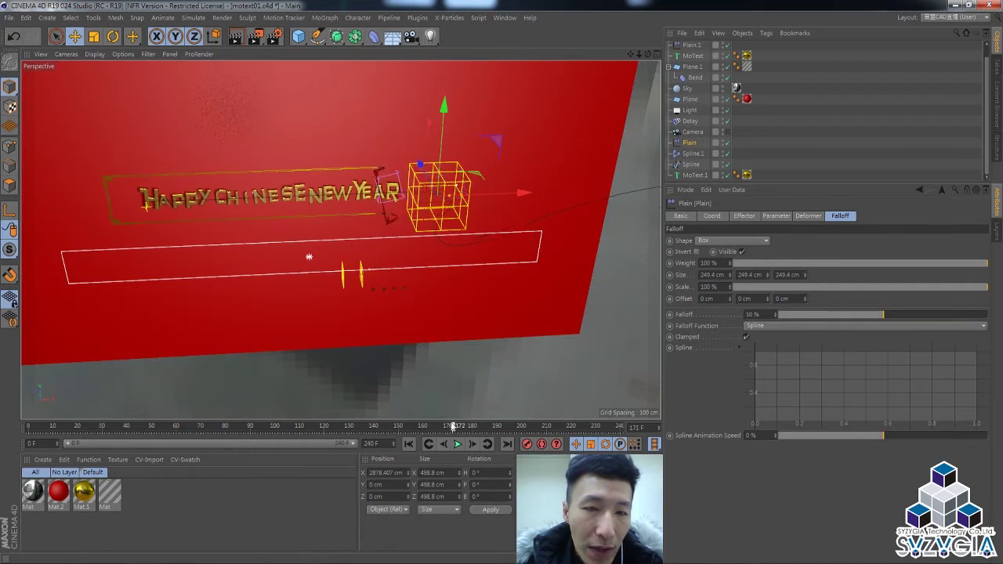
left_click(409, 443)
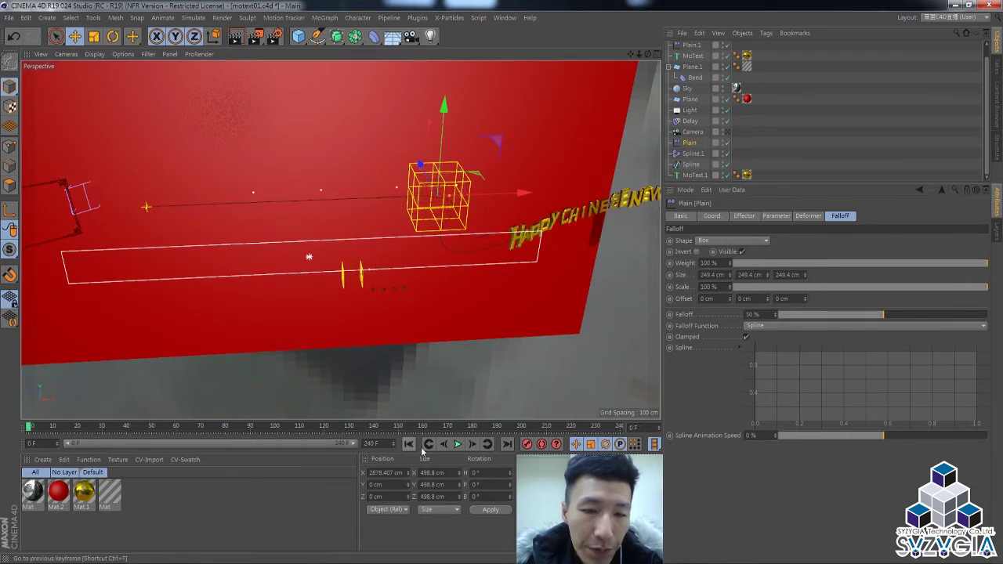
left_click(457, 444)
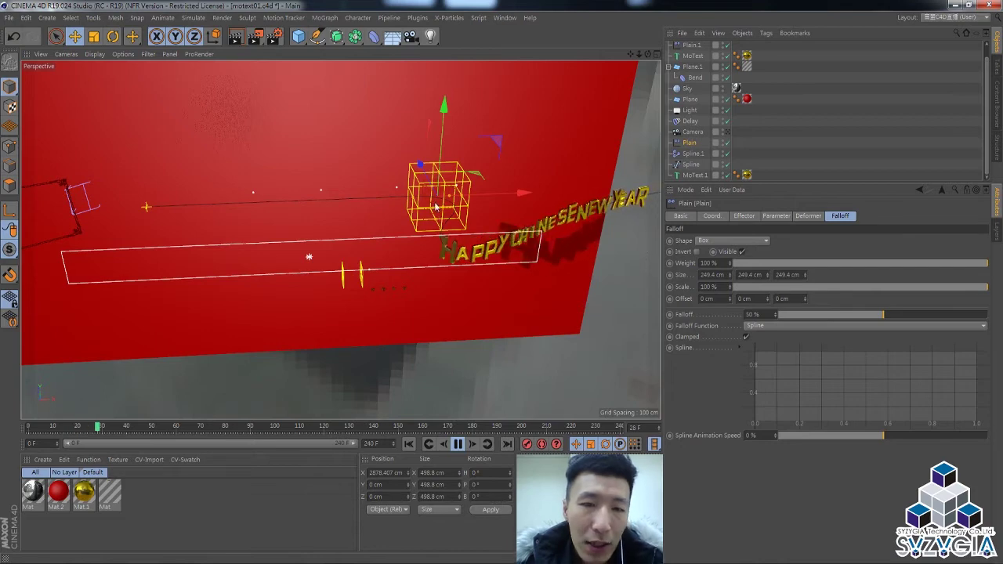
Show Plain's transform parameters (200 cm Y offset, -0.5 scale) and restart from frame 0
scroll(511, 181, "up", 4)
scroll(517, 179, "up", 3)
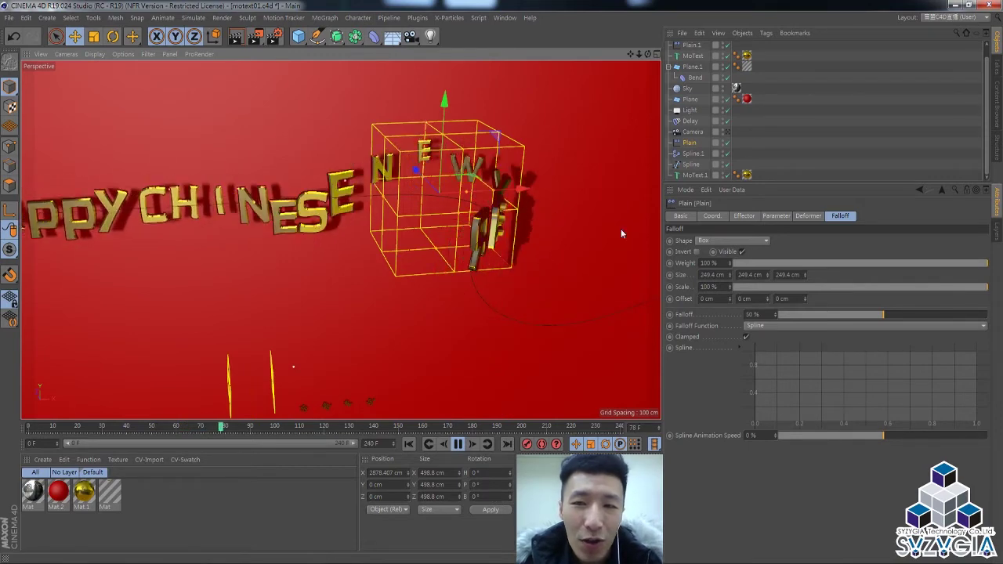
left_click(745, 216)
left_click(776, 216)
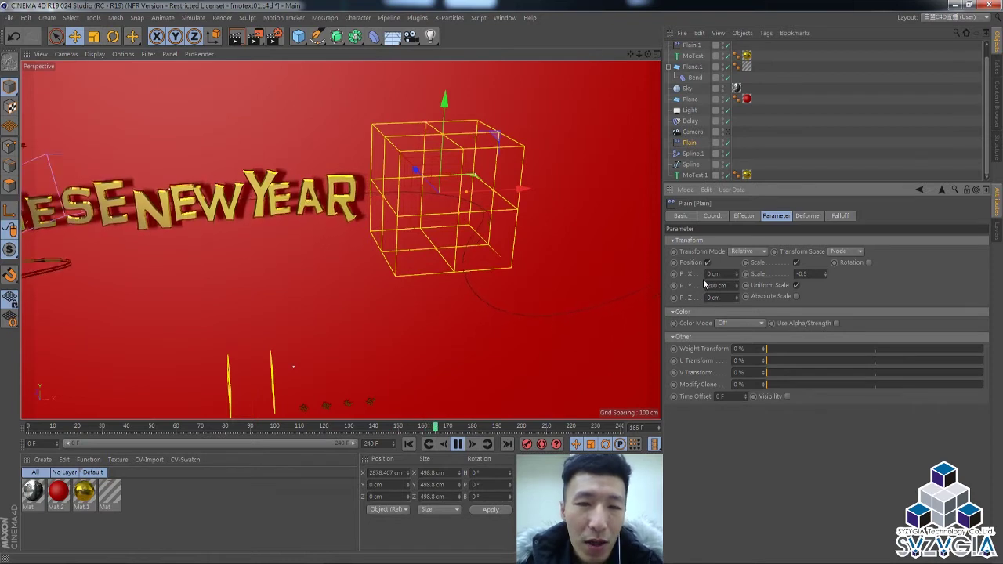
left_click(407, 444)
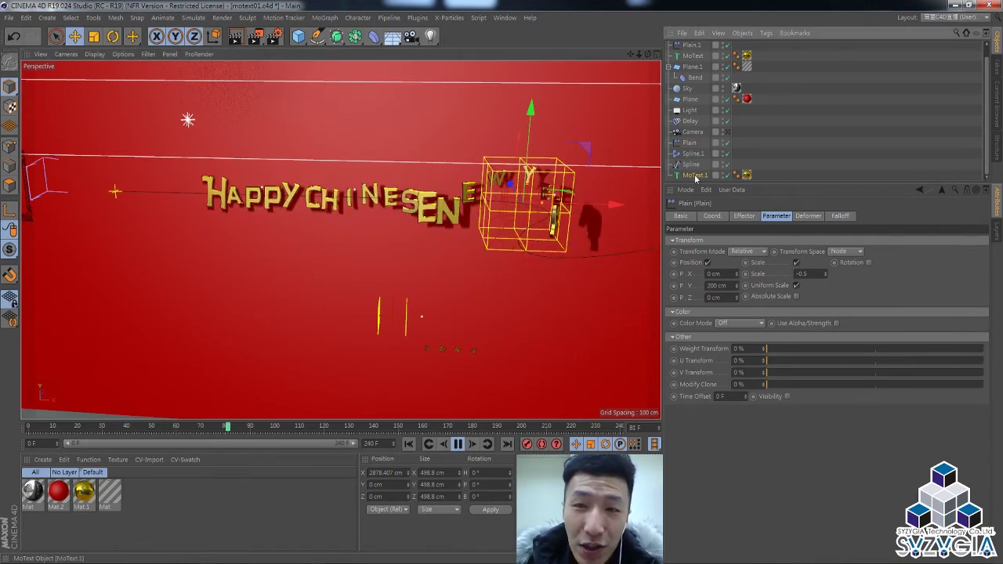
Toggle the MoText.1 selection, pause playback at frame 71, and open the Window menu
left_click(695, 179)
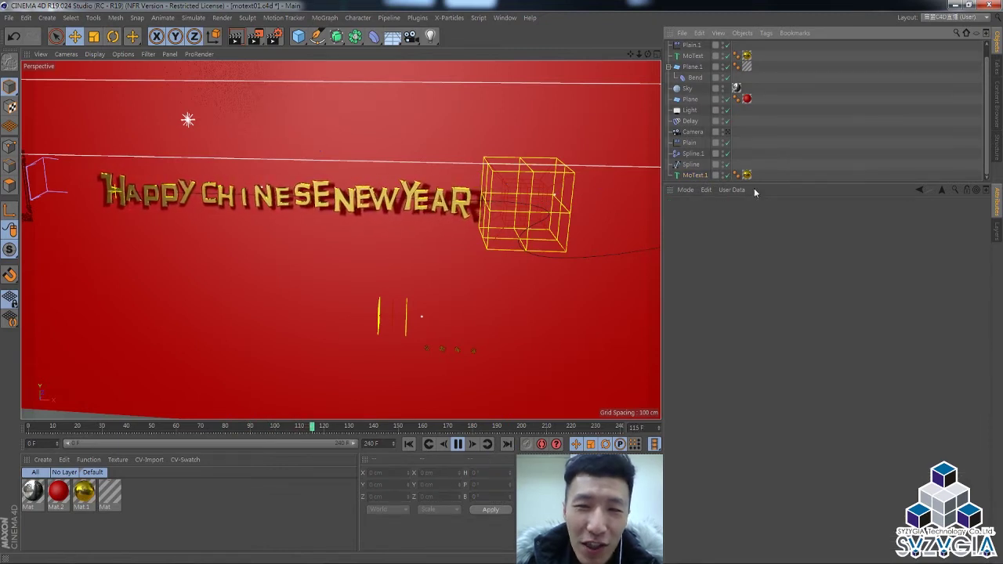
left_click(704, 179)
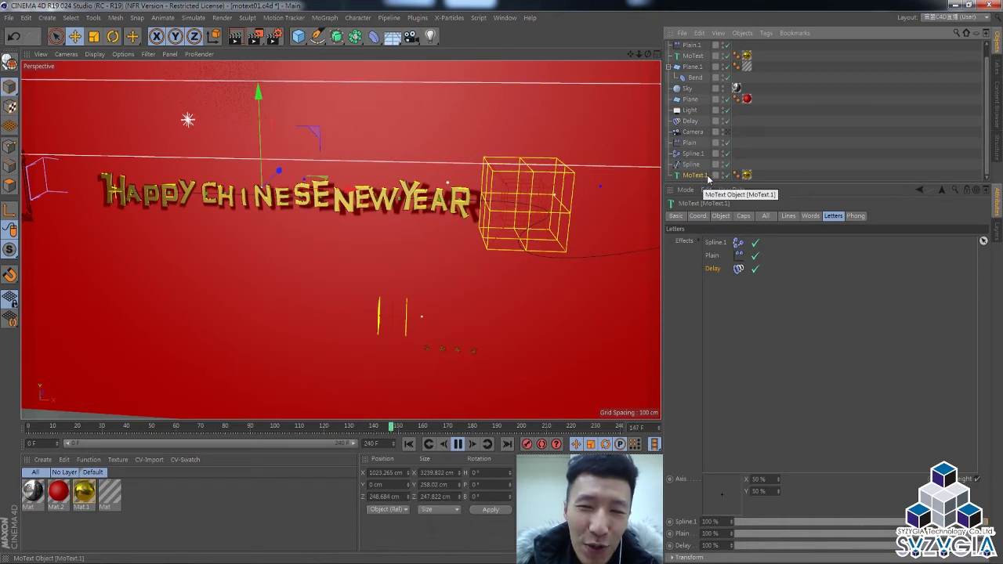
left_click(788, 162)
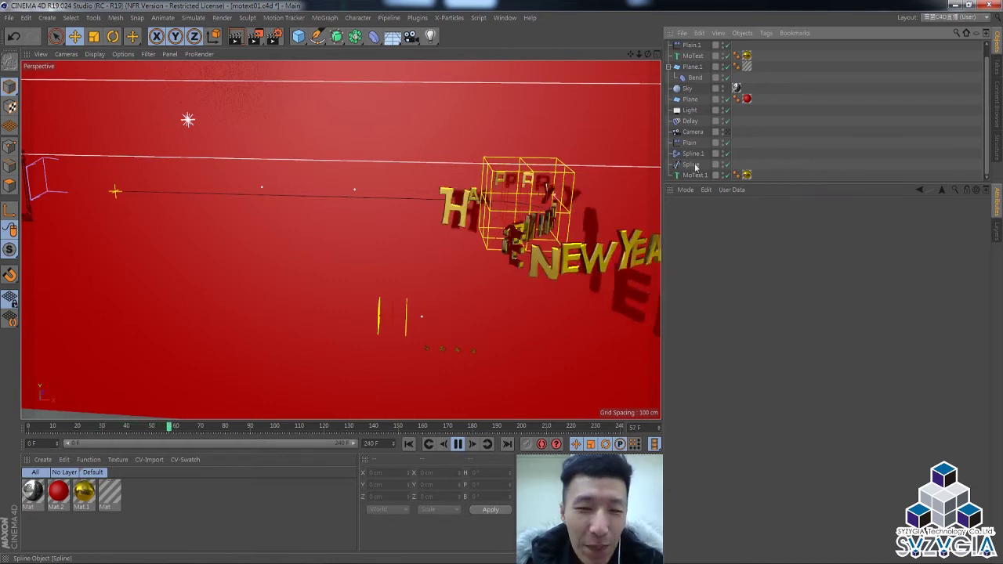
left_click(461, 444)
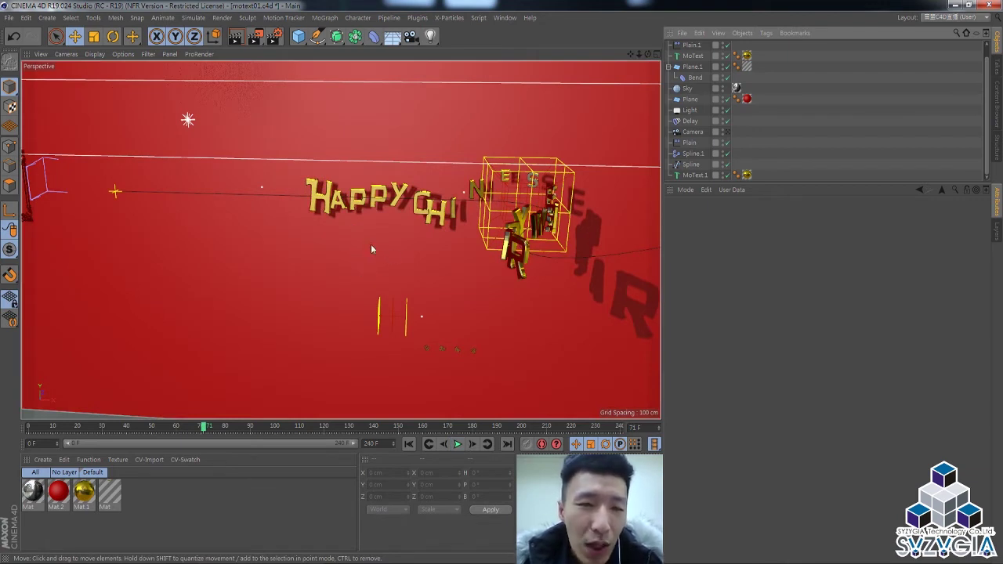
left_click(505, 18)
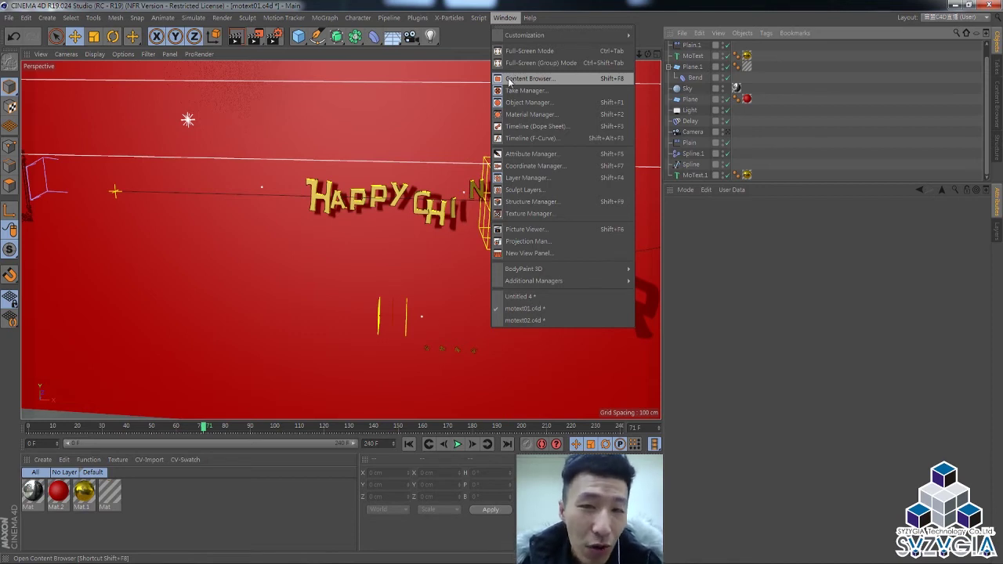
In the Content Browser, navigate to Presets > Broadcast > Presets > Type Animation Presets
left_click(510, 79)
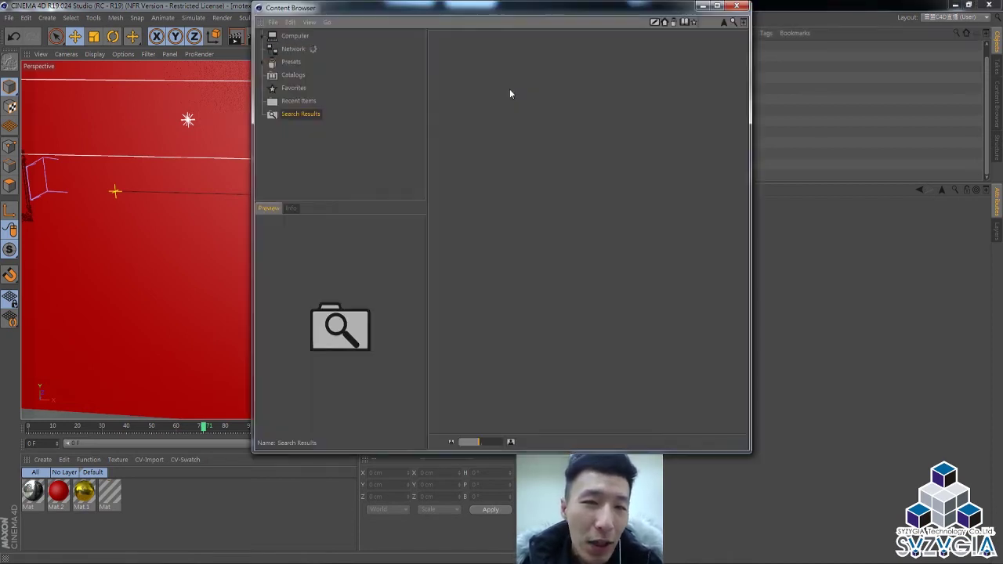
left_click(263, 63)
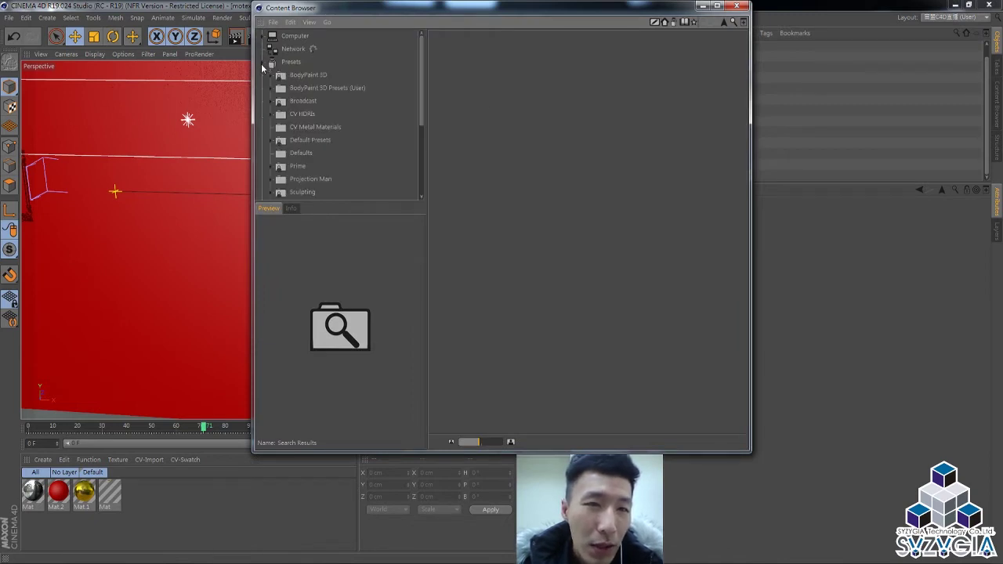
left_click_drag(532, 451, 533, 554)
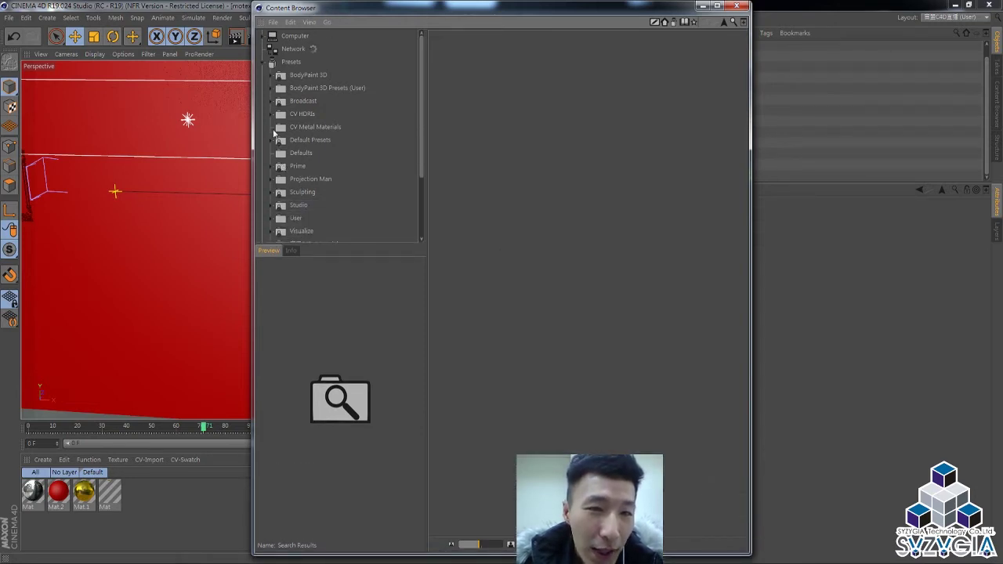
left_click(272, 102)
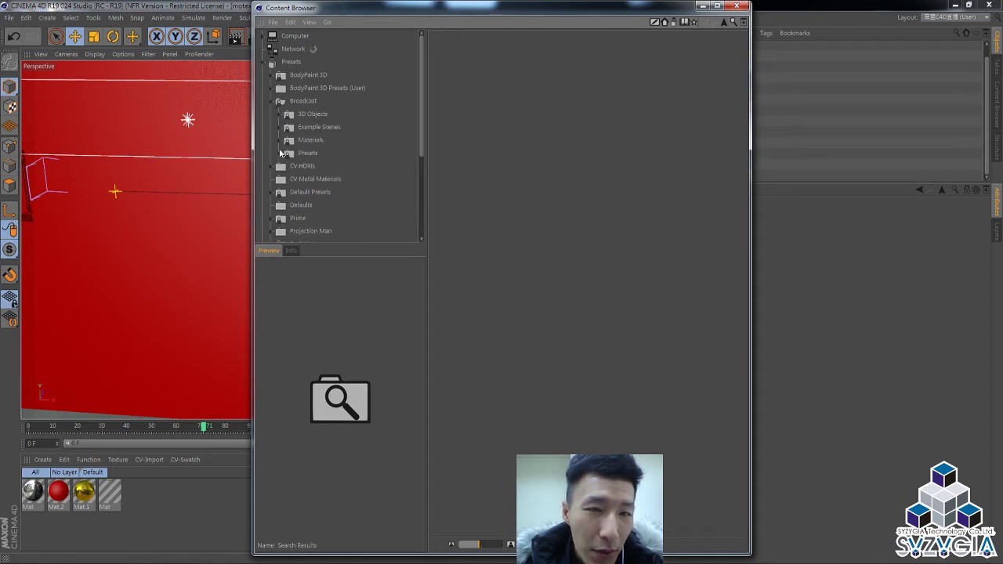
left_click(281, 153)
scroll(305, 143, "down", 2)
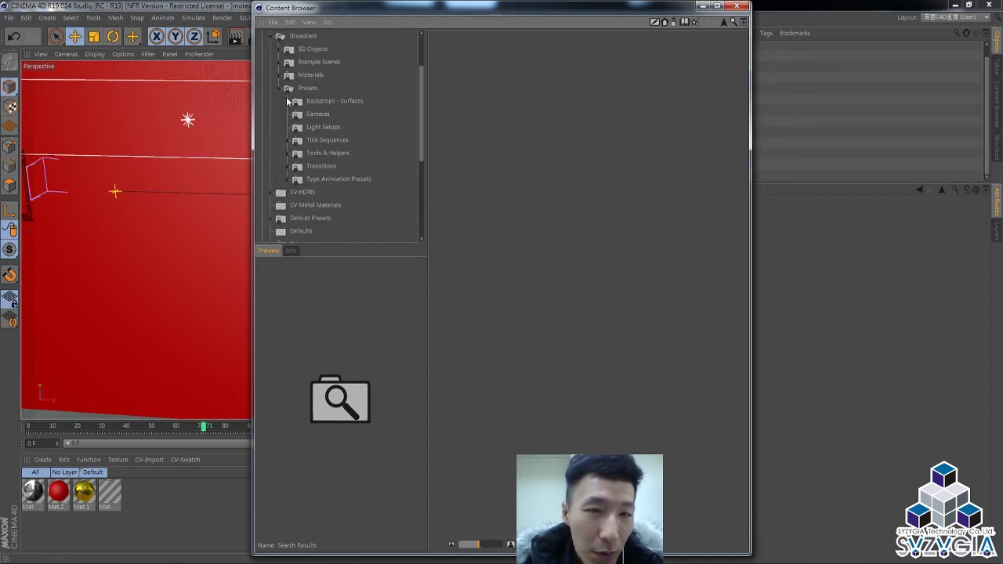
left_click(297, 181)
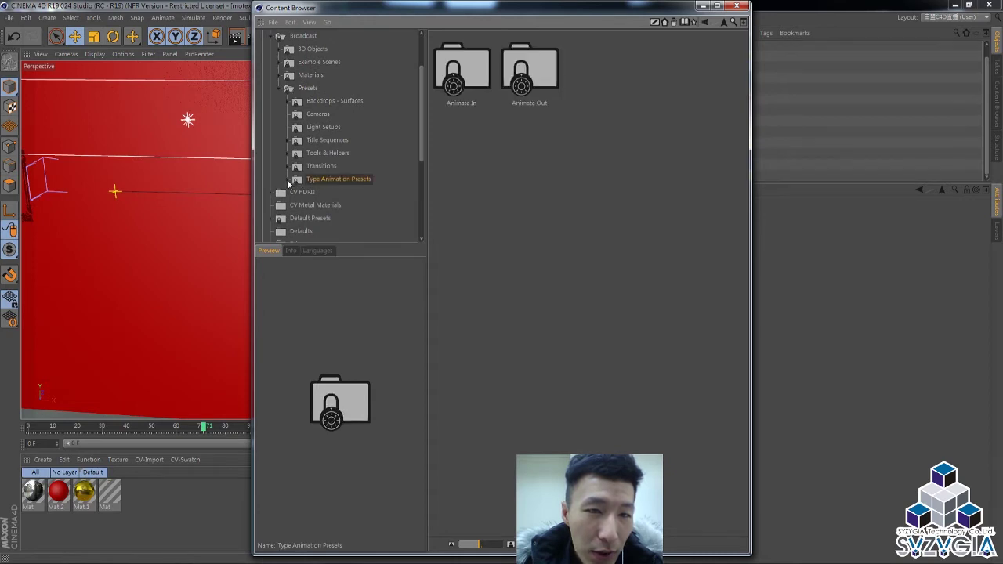
left_click(289, 181)
Compare the Animate In and Animate Out folders and open the All Directions - In preset
left_click(305, 195)
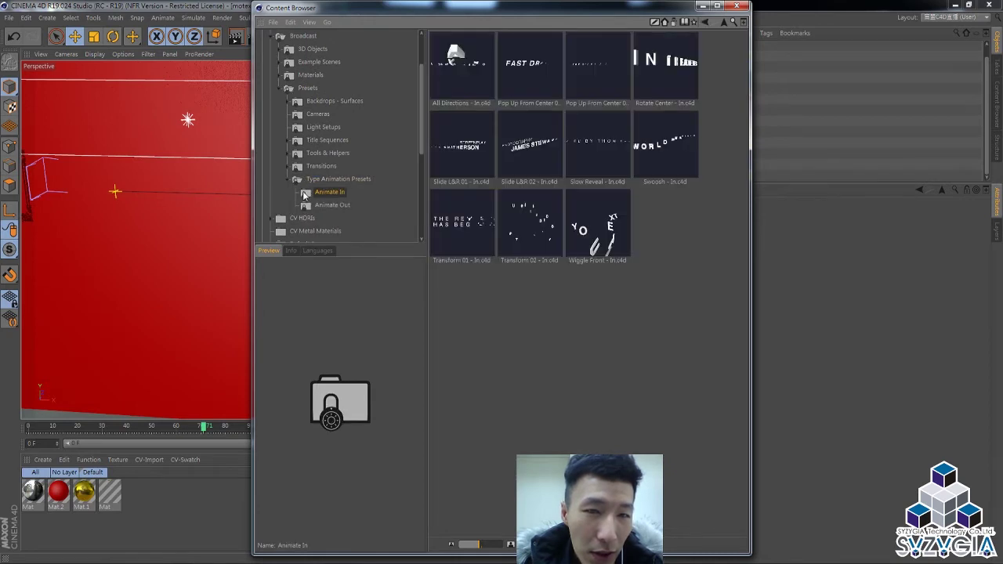
left_click(330, 181)
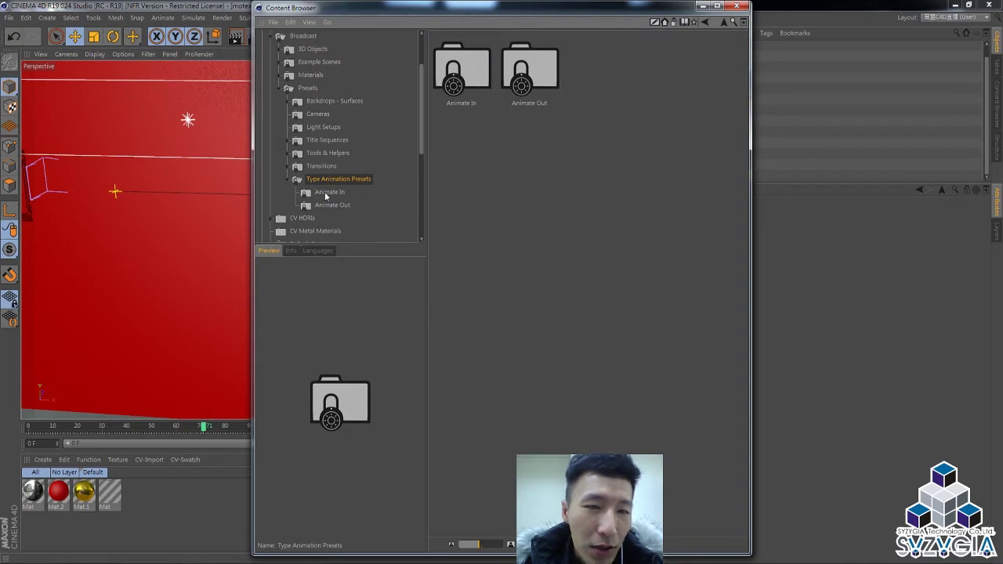
left_click(326, 193)
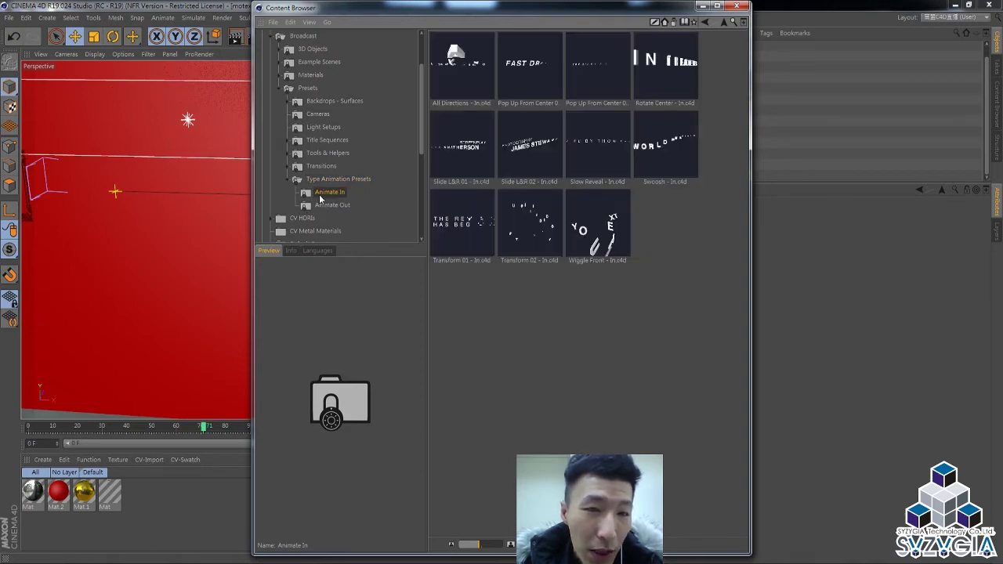
left_click(323, 207)
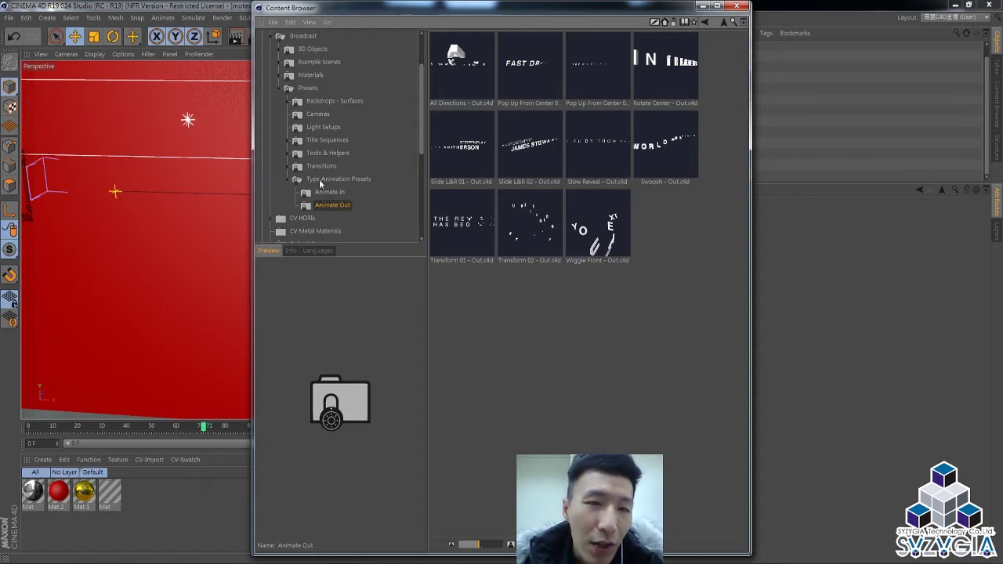
left_click(330, 198)
left_click(330, 205)
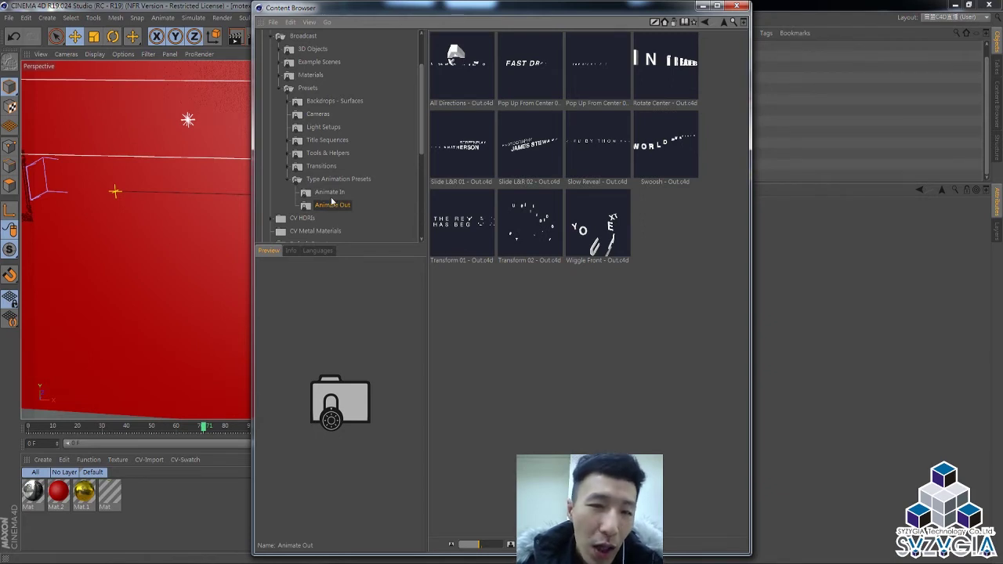
left_click(330, 199)
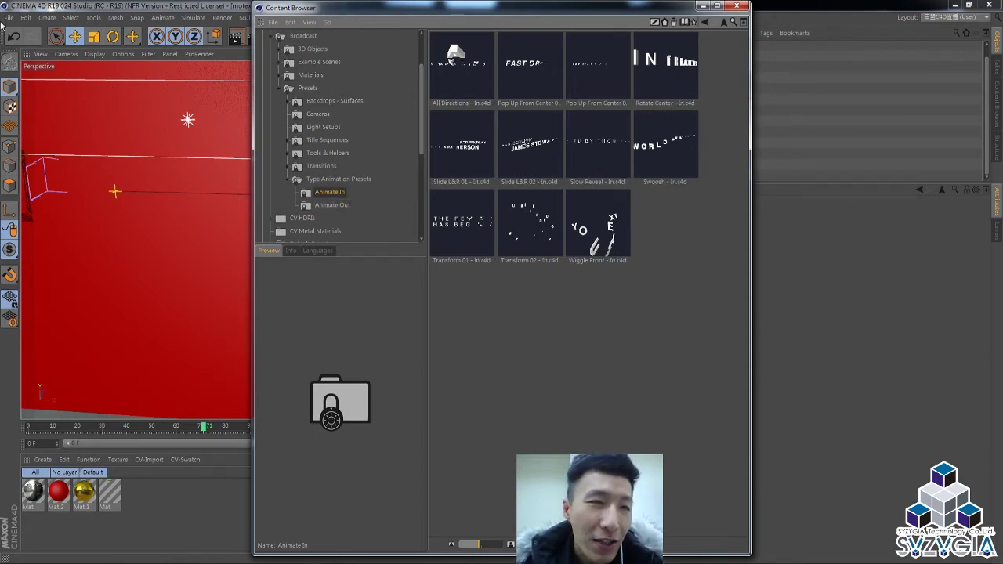
double_click(462, 67)
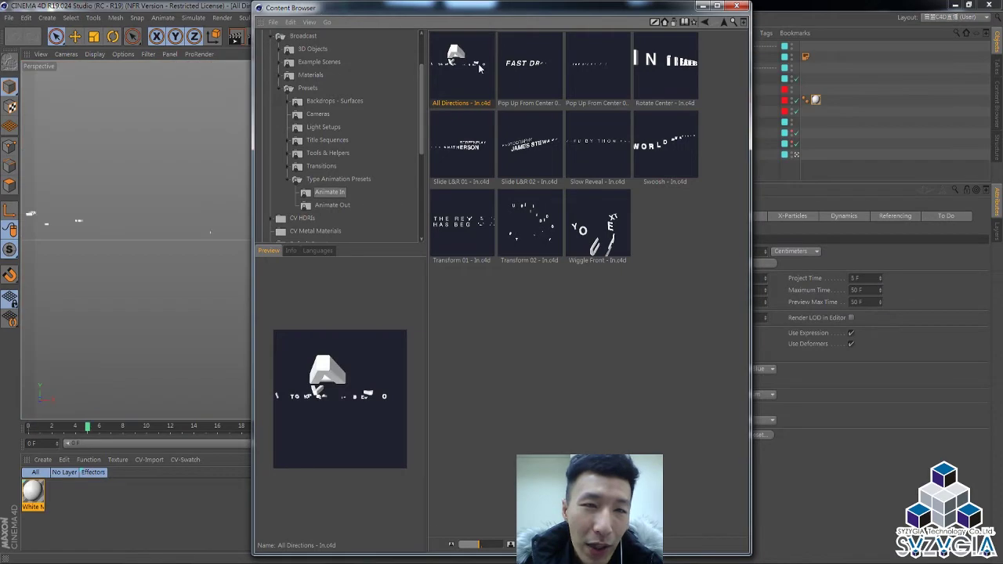
Load the Pop Up From Center 01, Pop Up From Center 02 and Rotate Center - In presets
mouse_move(694, 13)
left_mouse_down()
mouse_move(905, 37)
mouse_move(996, 215)
left_mouse_up()
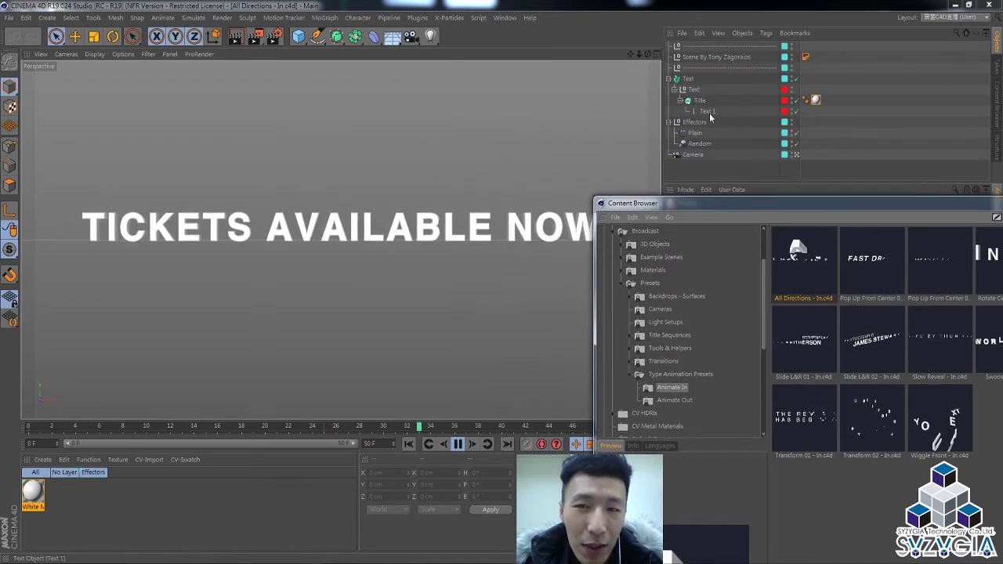
left_click_drag(755, 205, 700, 70)
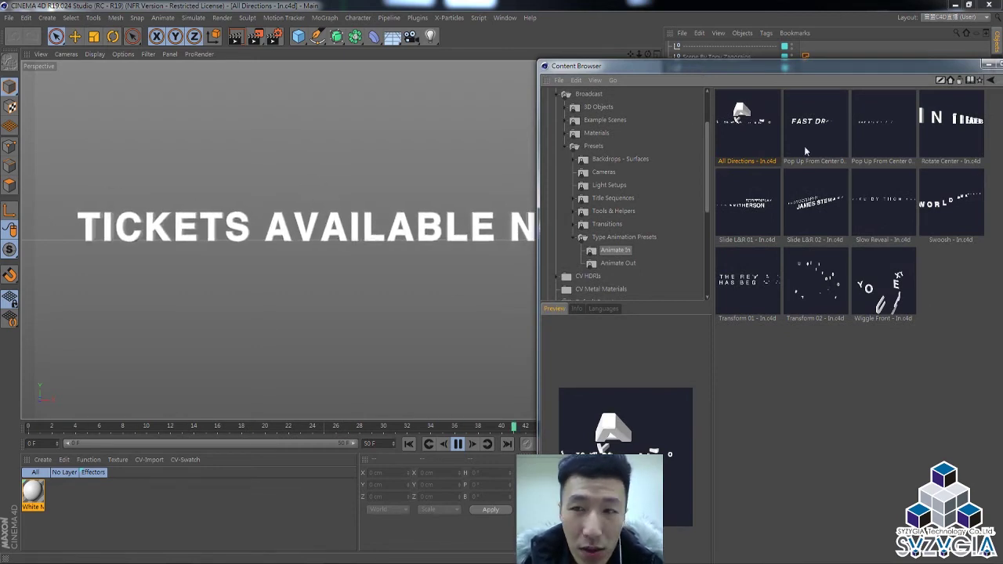
left_click(805, 121)
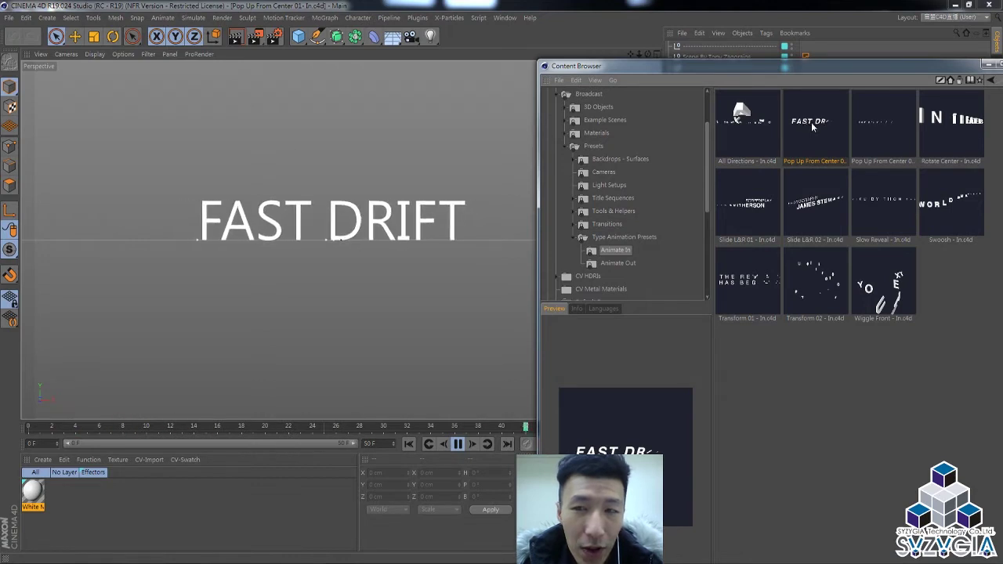
left_click(878, 135)
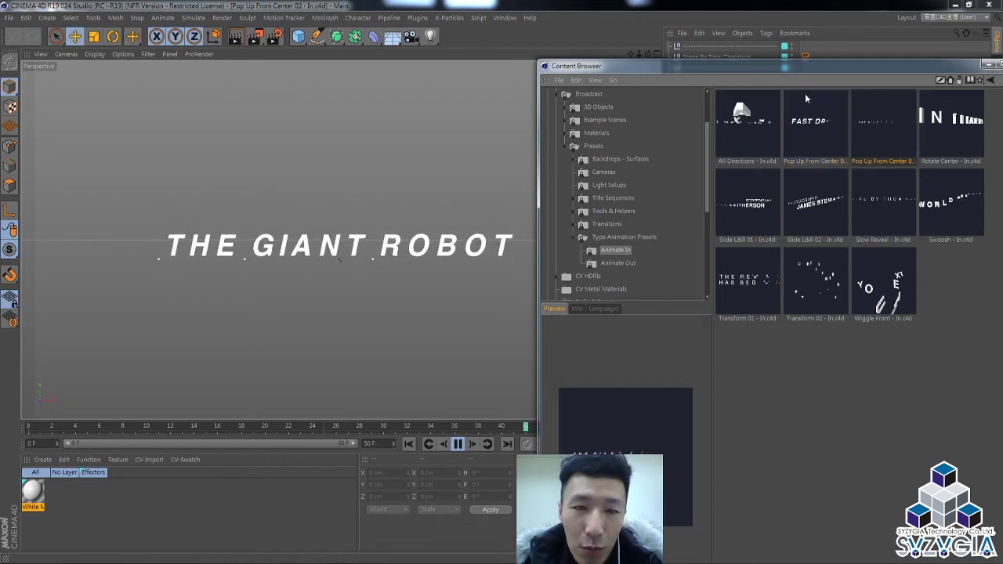
left_click(940, 127)
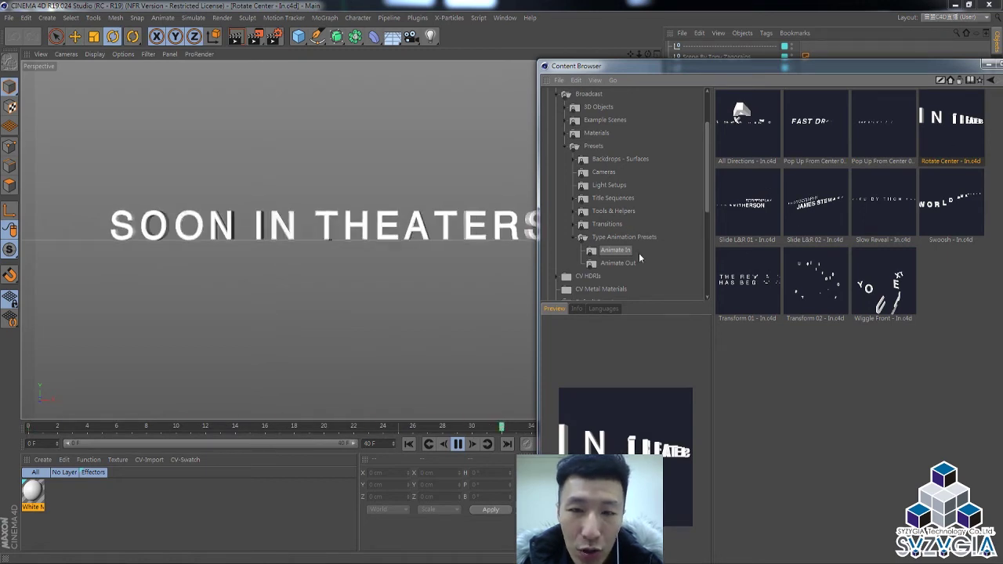
Load the Slide L&R 01 - Out, then Slide L&R 02 - Out presets, and close the browser
left_click(614, 264)
left_click(768, 206)
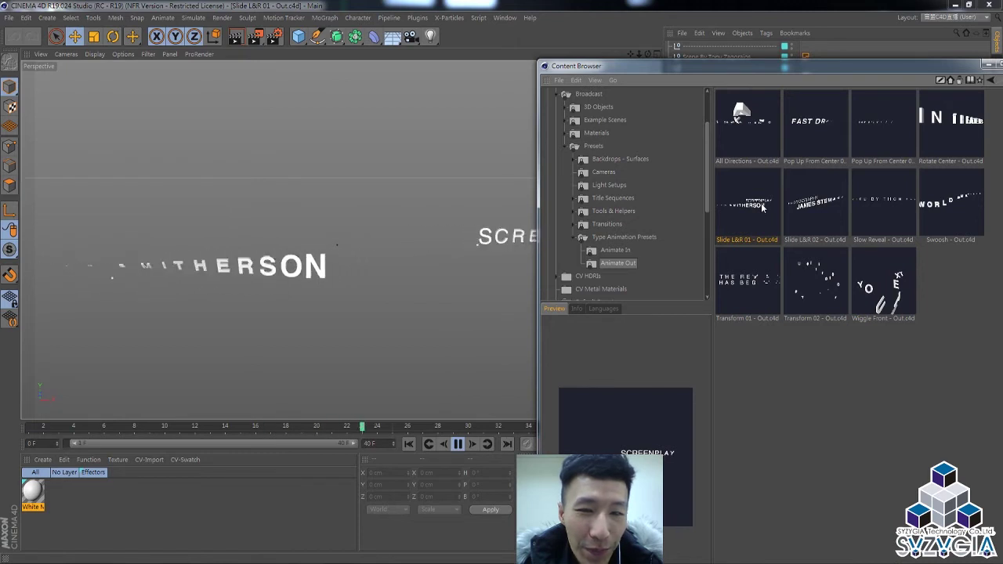
left_click(827, 208)
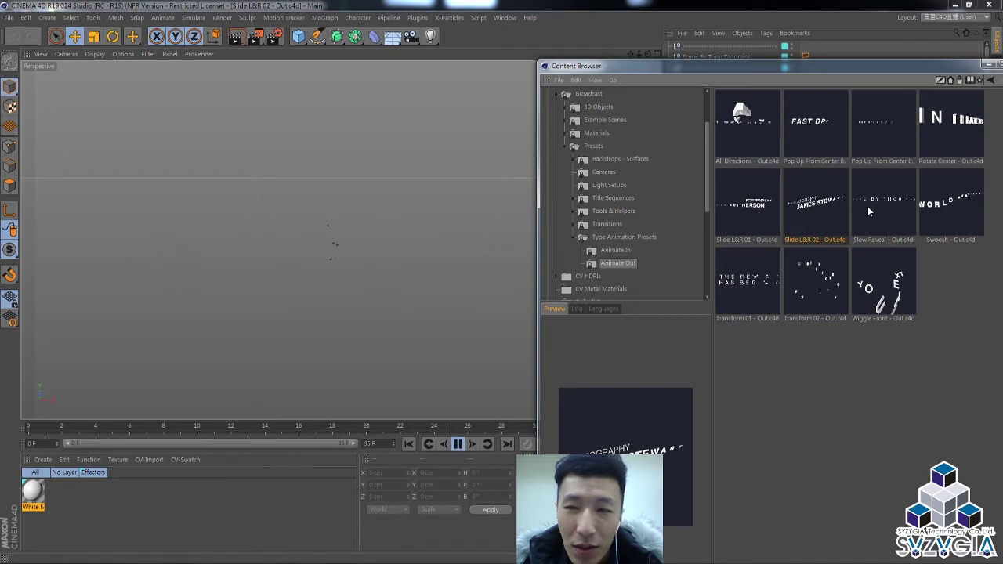
key("shift+F8")
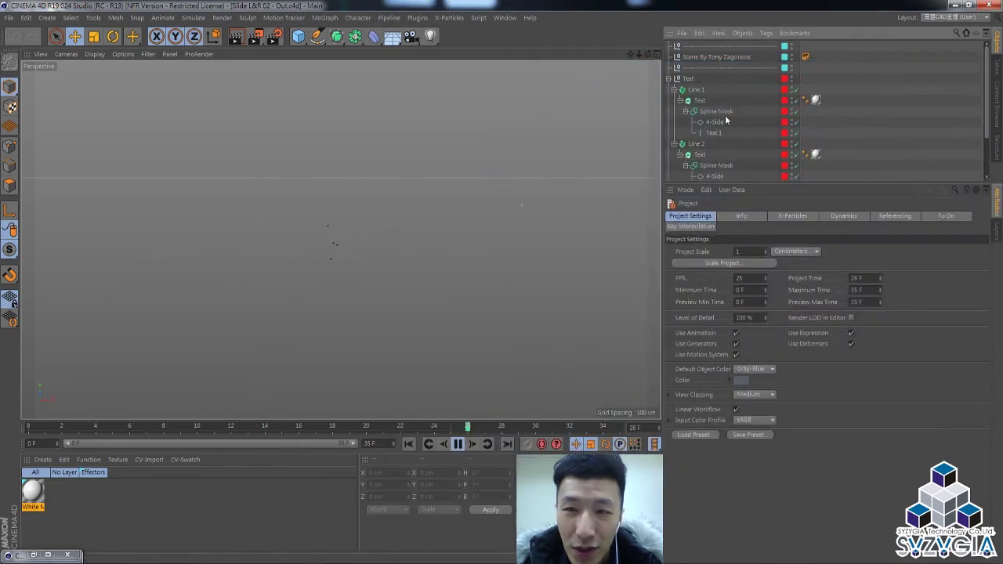
Change the first title line's text from PHOTOGRAPHY to HAPPY
left_click(715, 133)
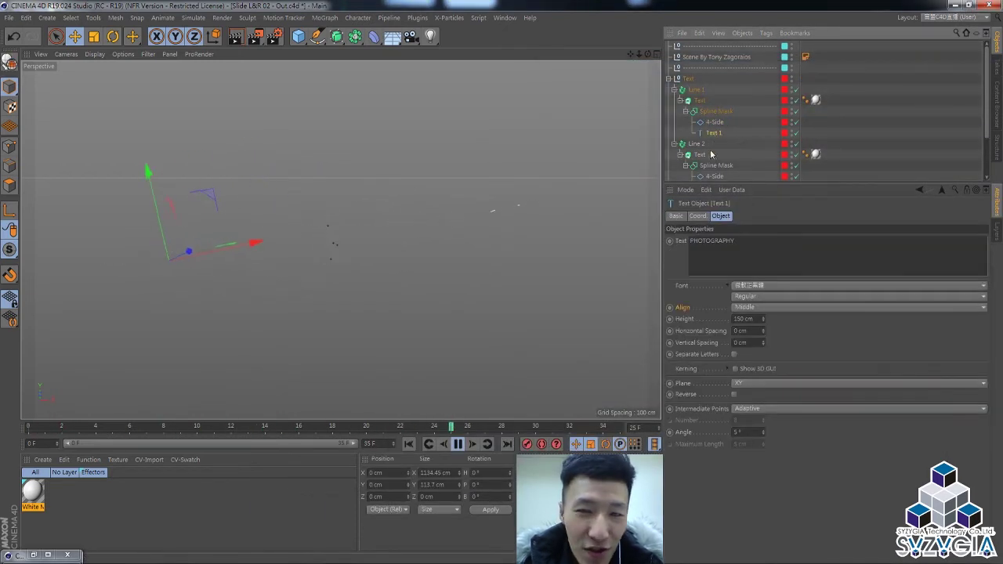
double_click(747, 241)
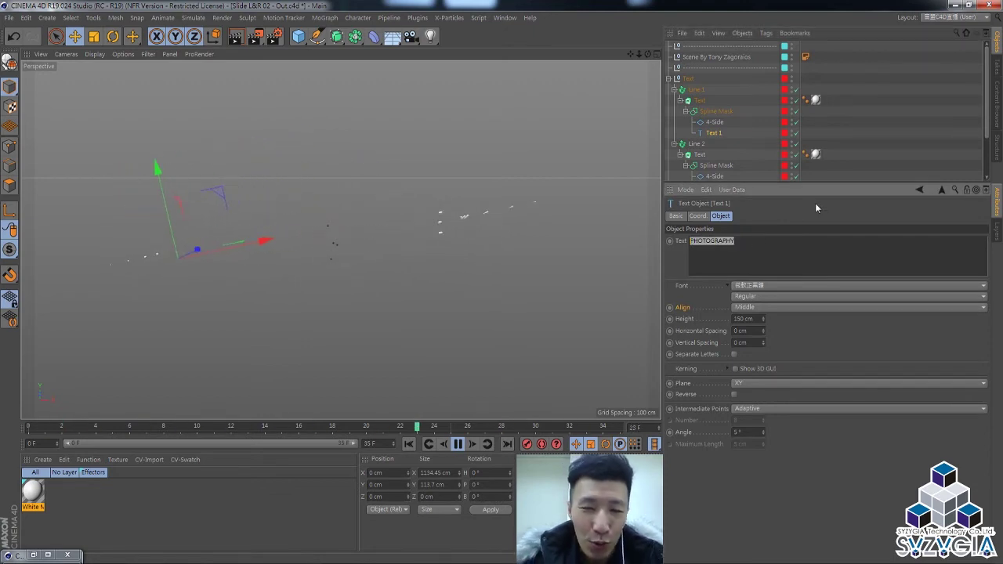
type("he")
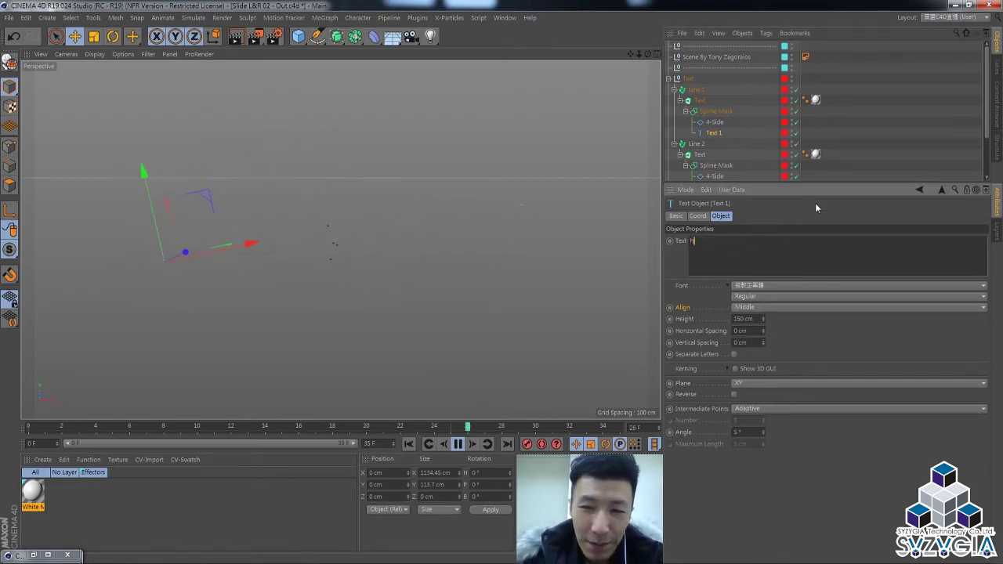
key("BackSpace")
key("BackSpace")
type("H")
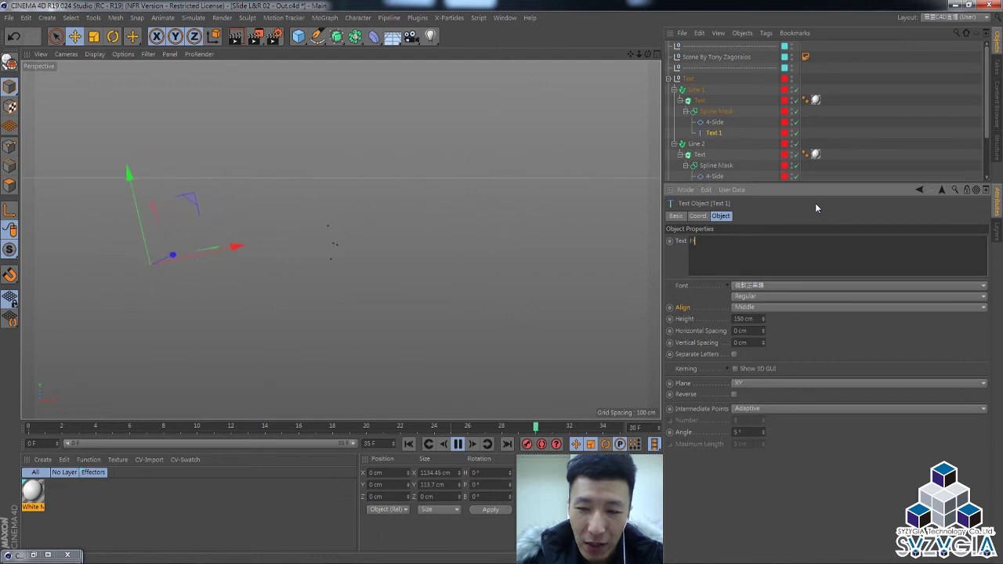
type("APPY")
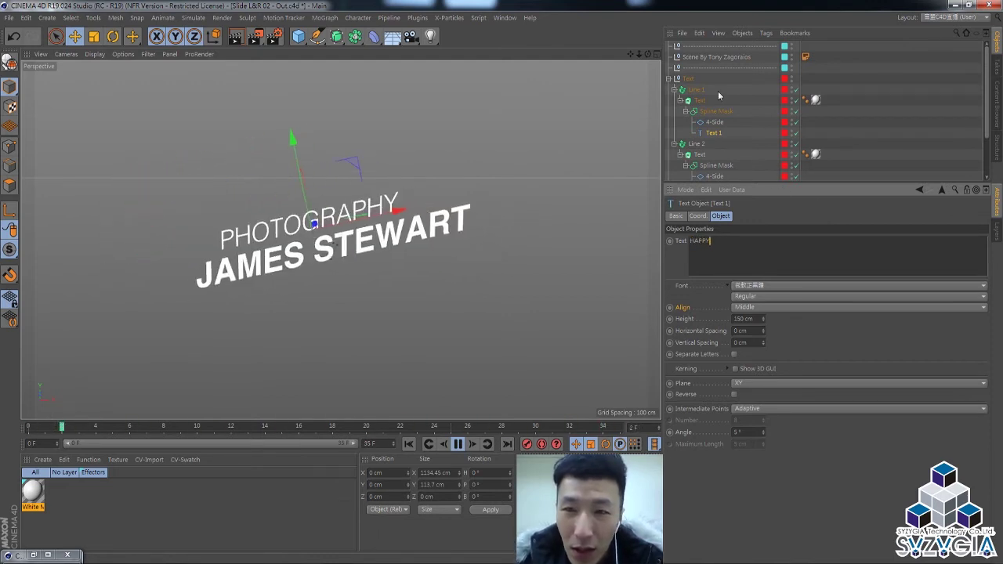
Change Text 2's second line to CHINESE NEW YEAR and deselect it
left_click(712, 175)
scroll(712, 156, "down", 3)
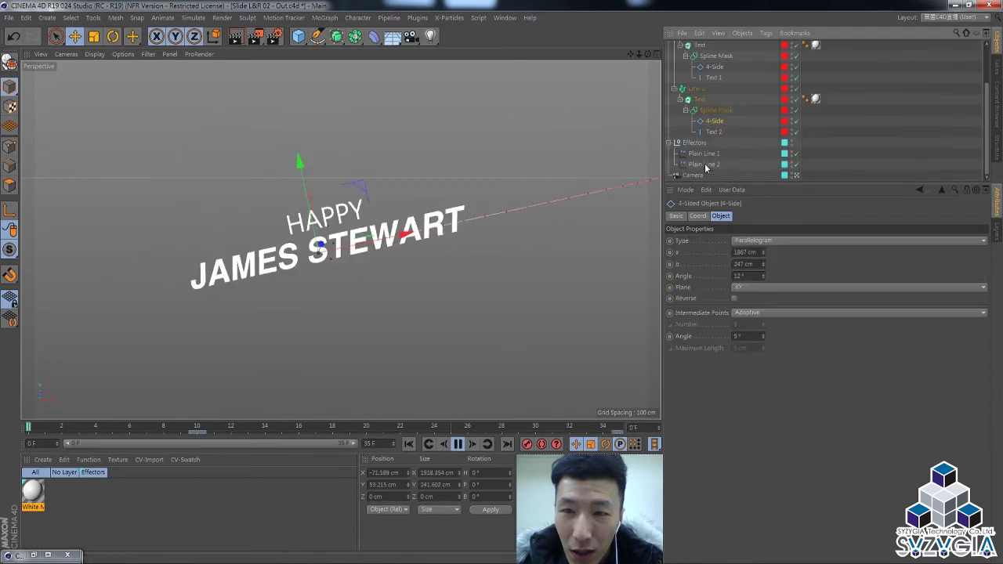
left_click(714, 131)
left_click_drag(736, 241, 706, 241)
type("CHI")
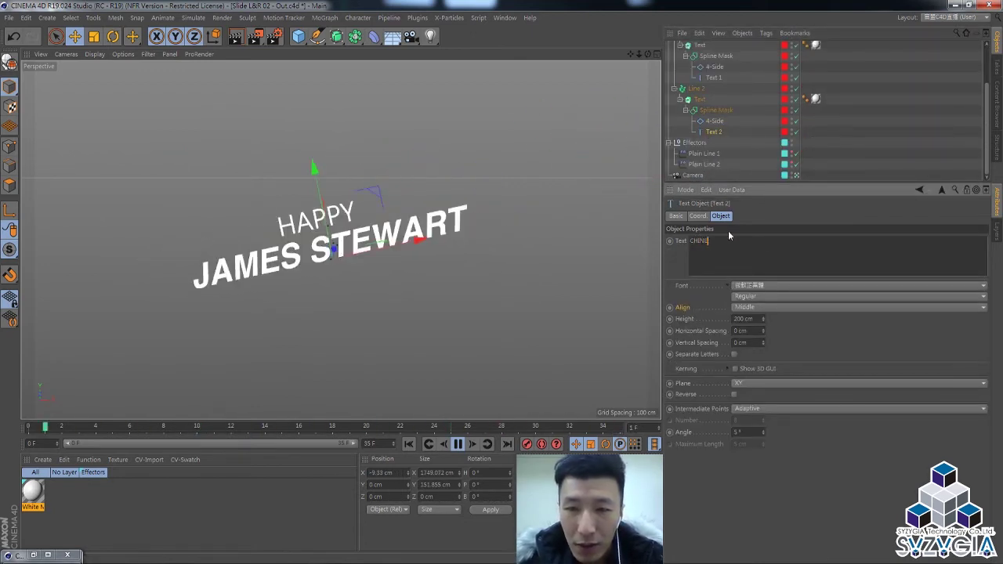
type("NESE NEW YEAR")
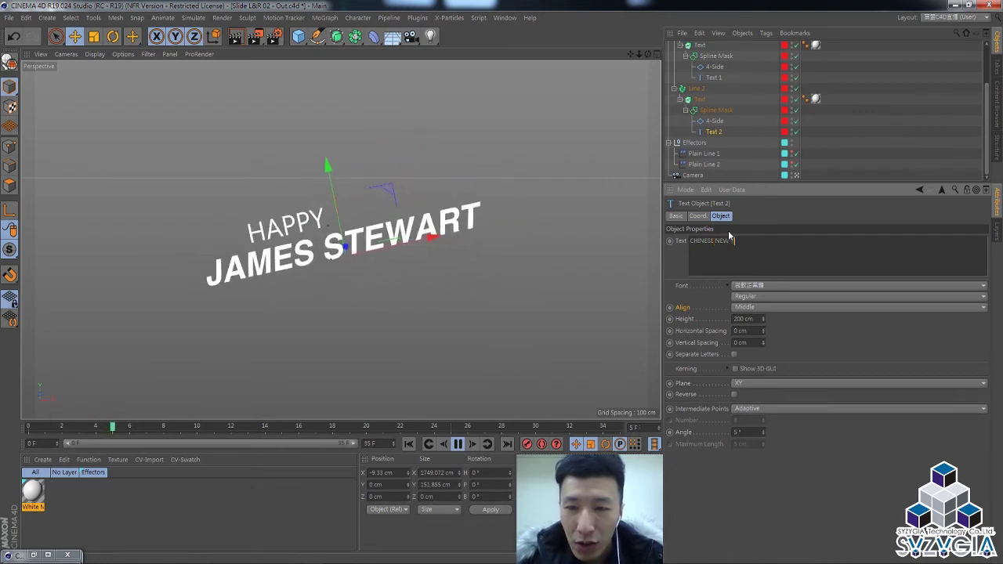
left_click(859, 149)
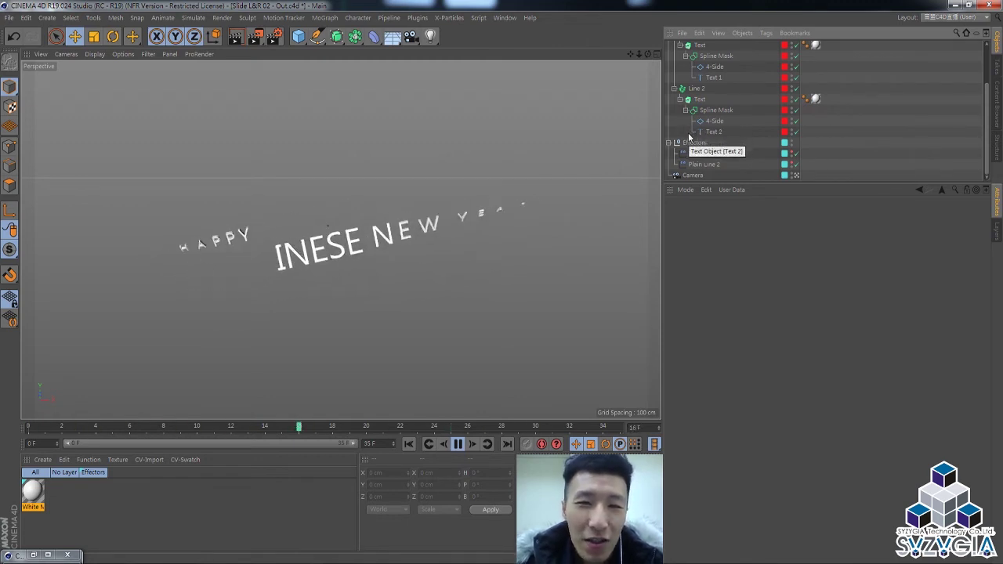
Pause the title animation at frame 14 and collapse the Text group in the Object Manager
left_click(712, 132)
left_click(865, 130)
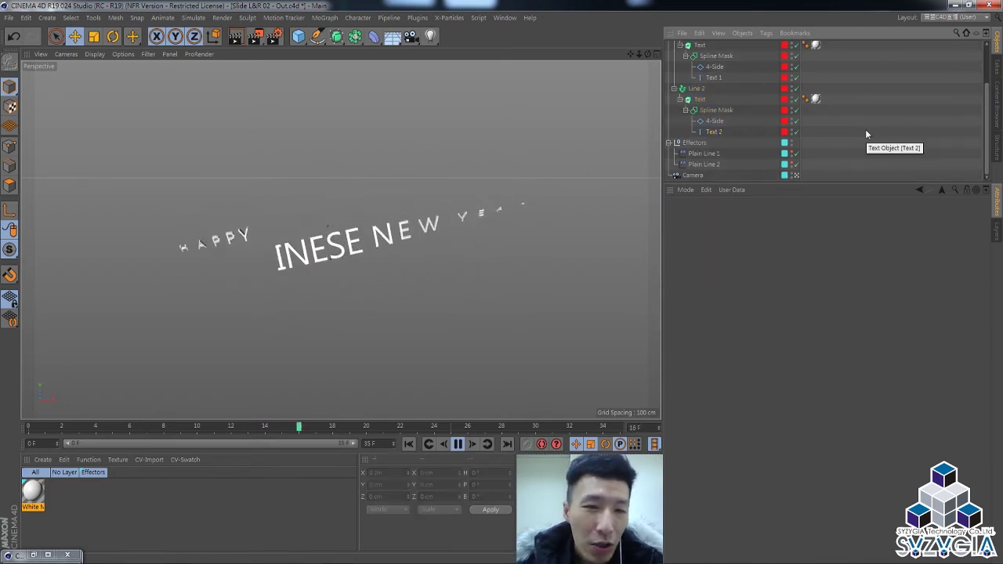
left_click(449, 445)
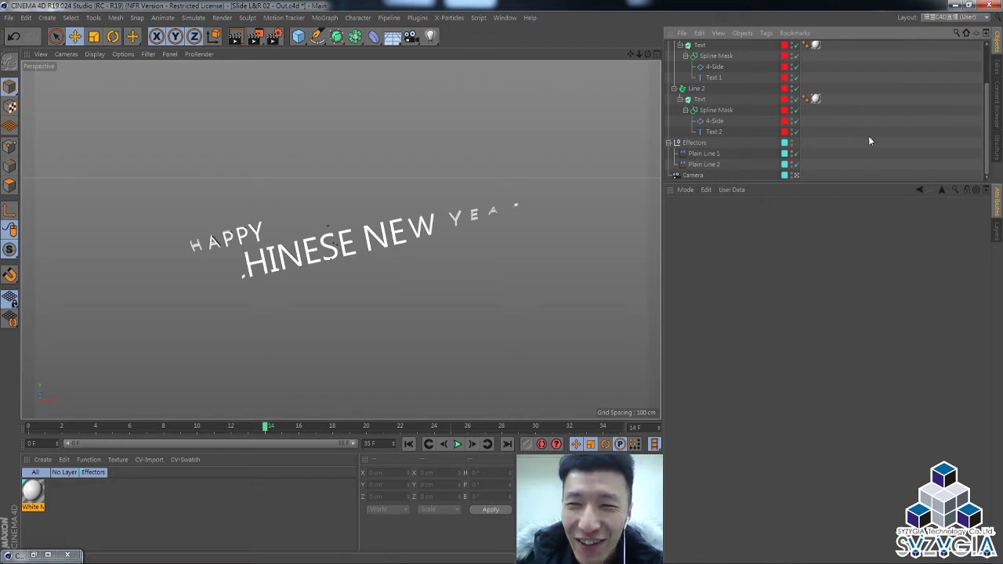
scroll(829, 132, "up", 3)
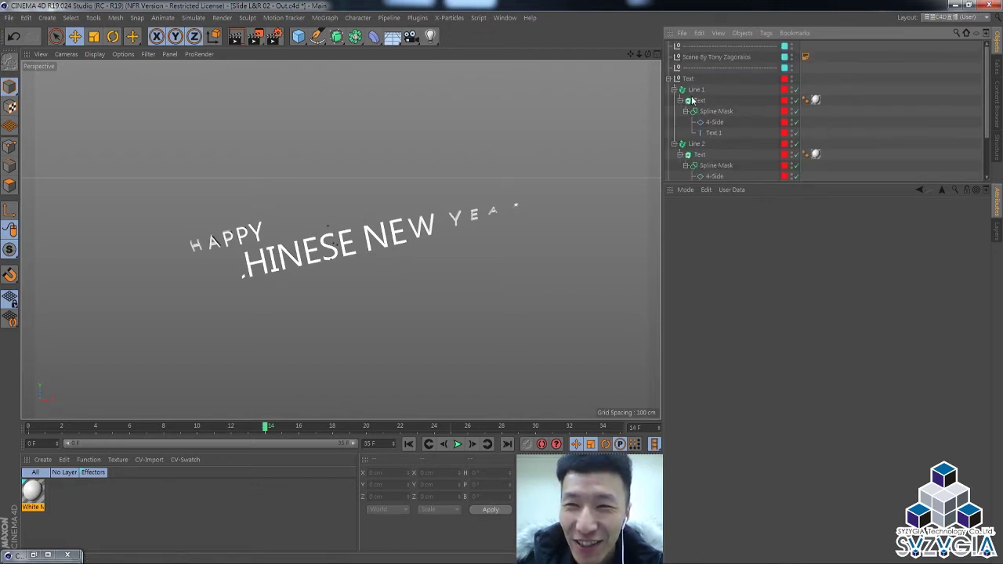
left_click(668, 79)
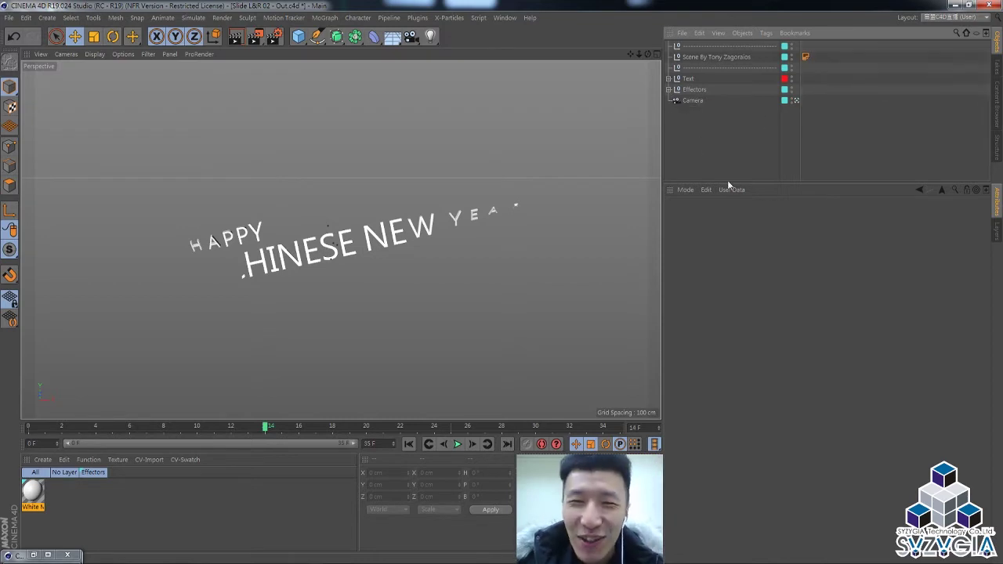
Browse the Window menu's list of windows and dismiss it without choosing anything
left_click(503, 19)
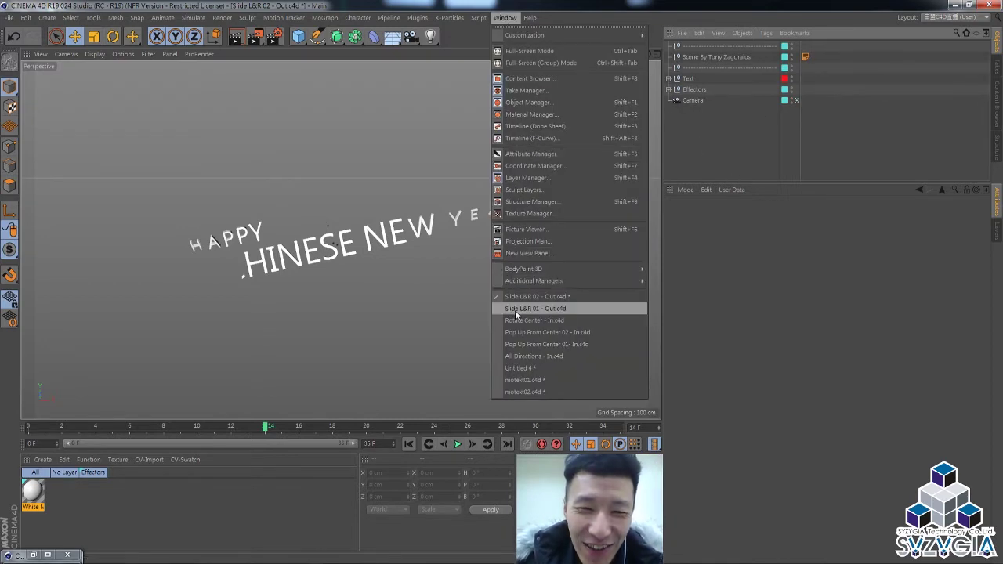
left_click(685, 135)
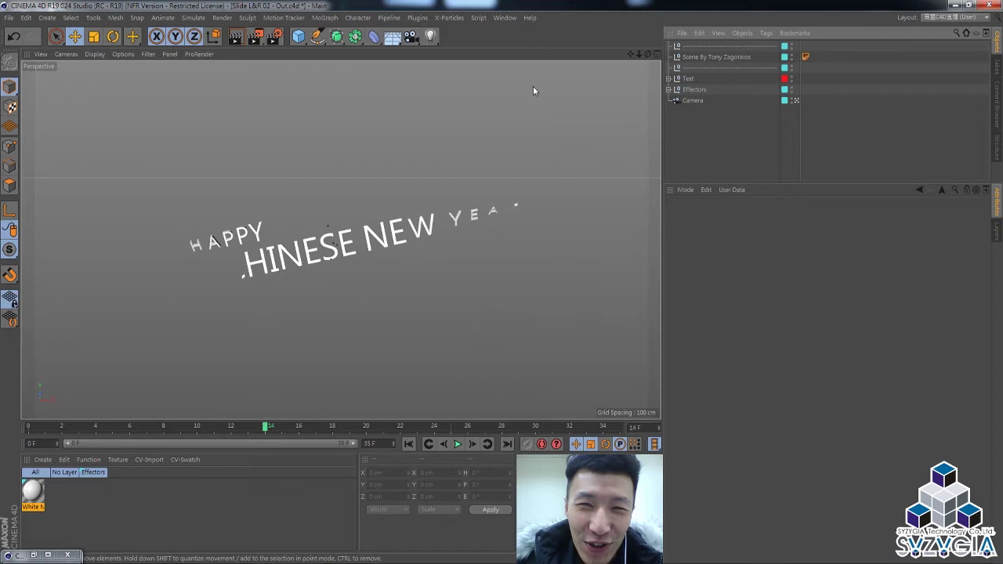
left_click(504, 18)
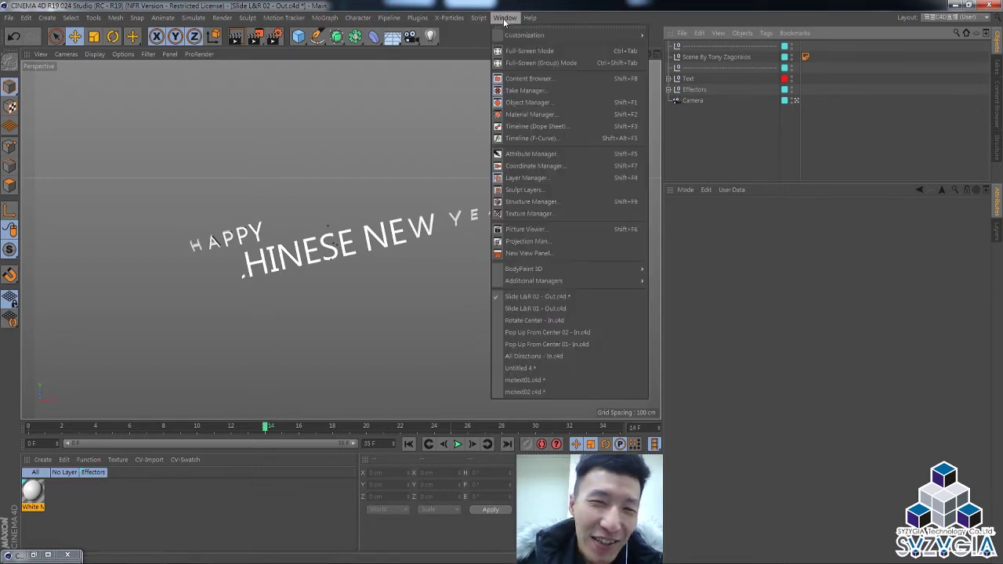
left_click(505, 18)
left_click(509, 19)
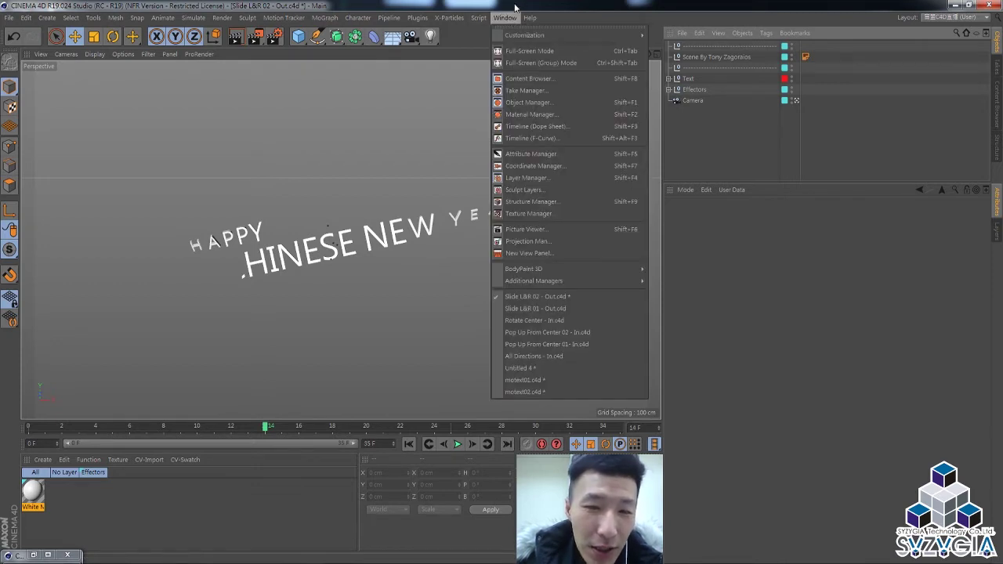
left_click(515, 6)
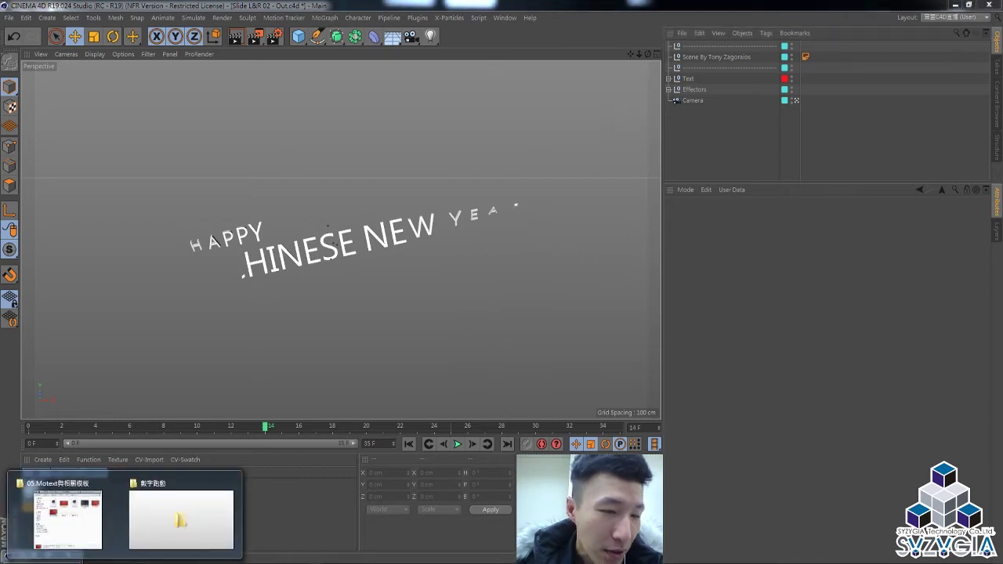
mouse_move(67, 517)
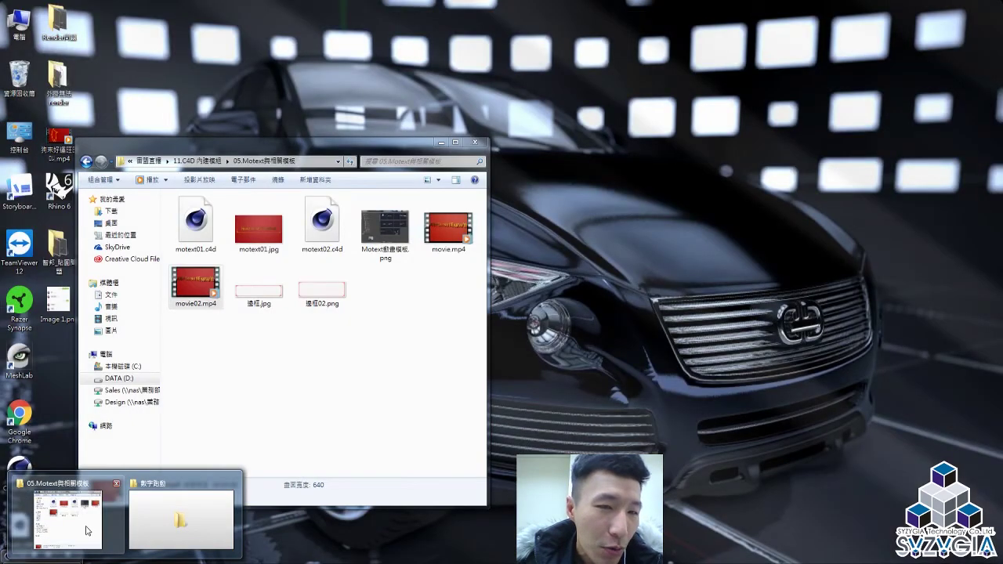
Bring forward the Explorer folder holding Number.c4d and create a new empty Cinema 4D project
left_click(87, 532)
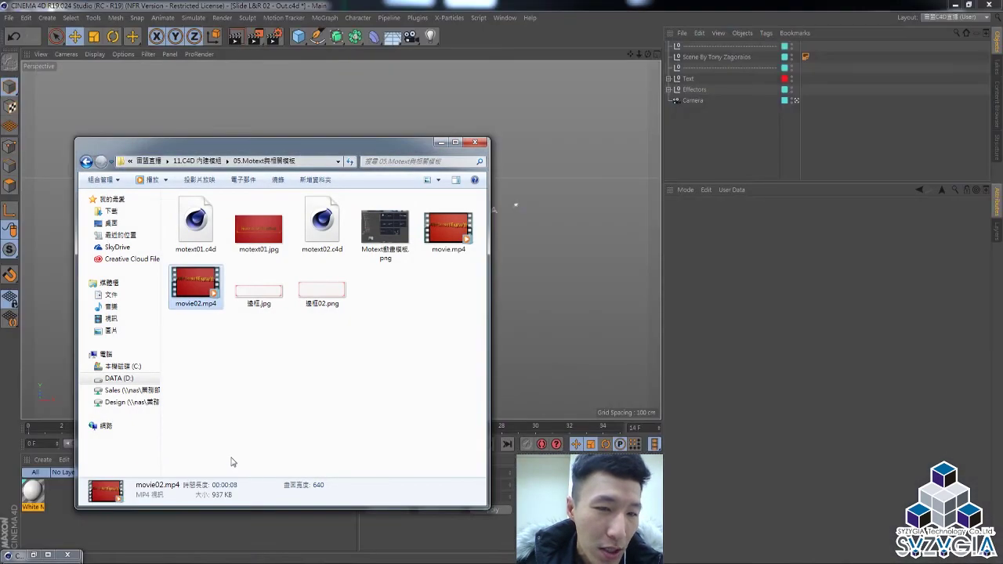
left_click(155, 525)
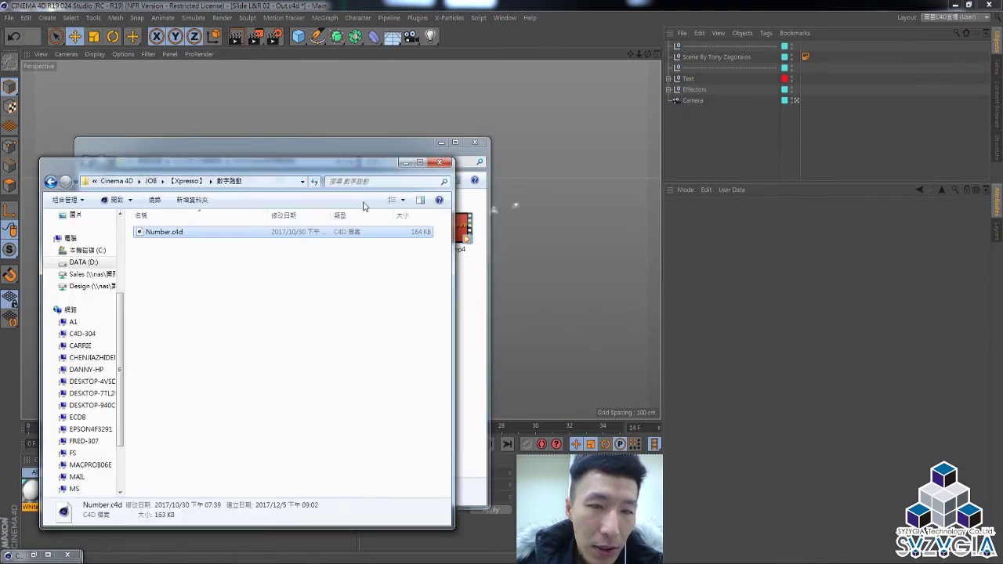
left_click(442, 142)
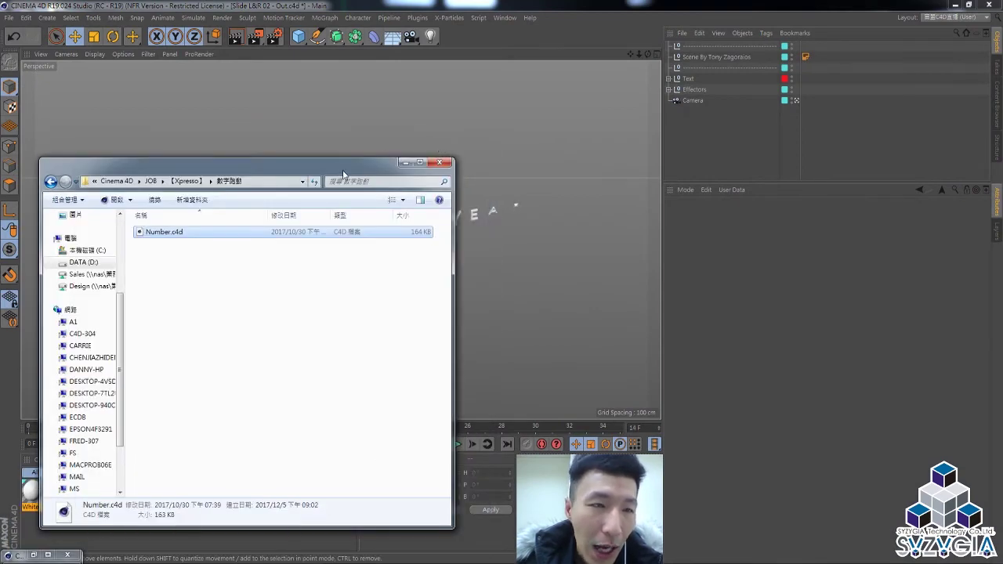
left_click_drag(343, 174, 698, 151)
left_click(9, 17)
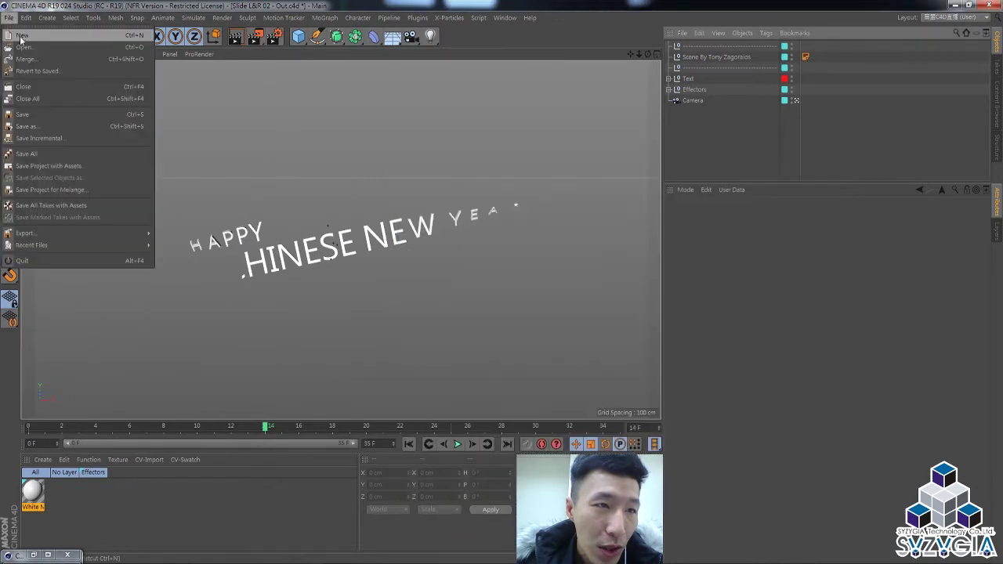
left_click(22, 35)
mouse_move(31, 555)
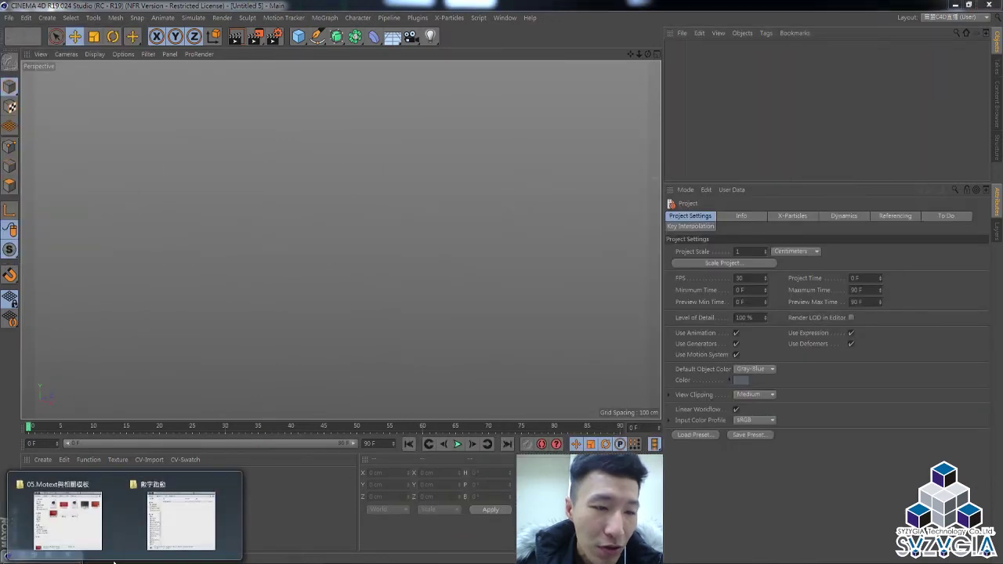
Open Number.c4d from the Explorer folder and close the Content Browser
left_click(180, 533)
left_click(561, 277)
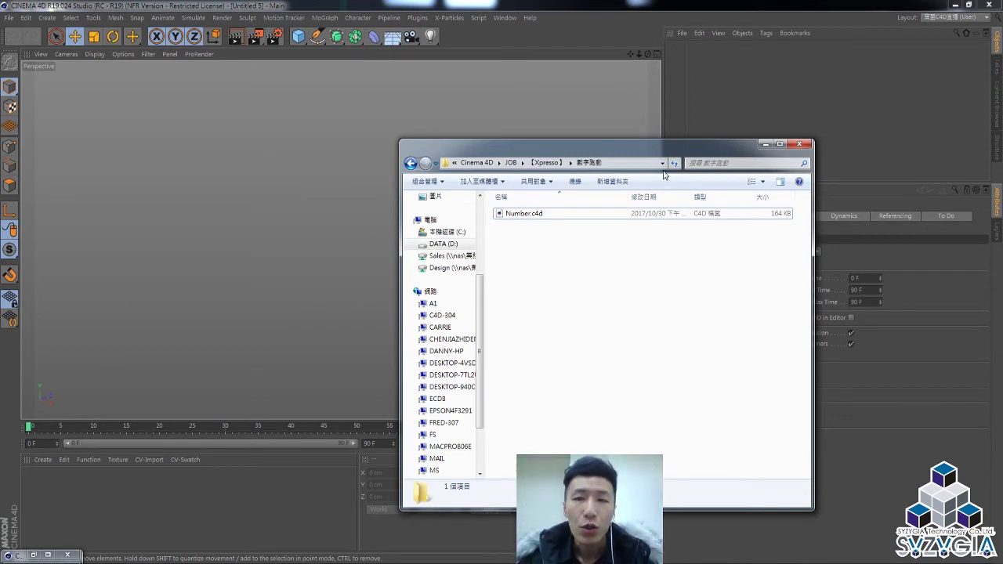
left_click(588, 217)
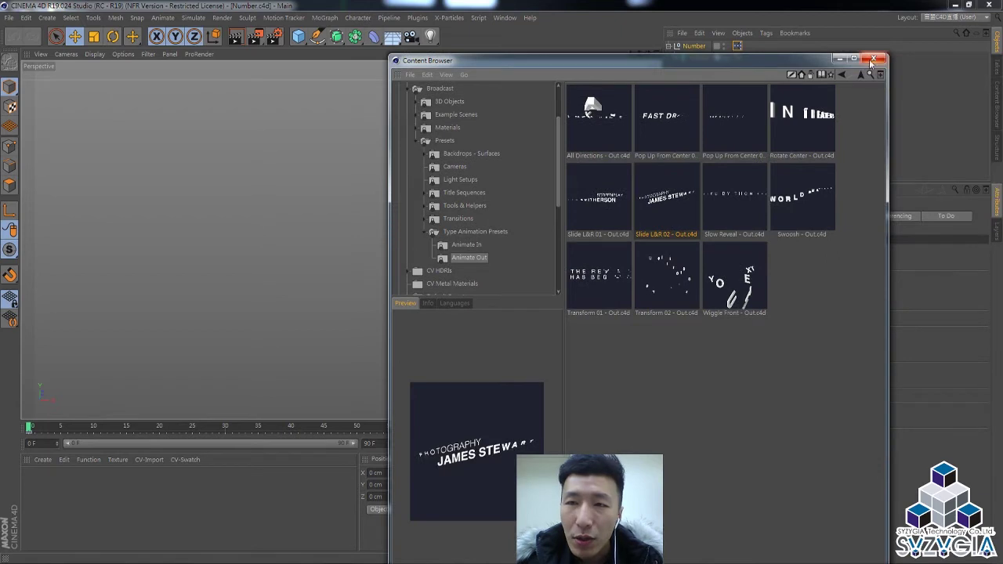
left_click(872, 59)
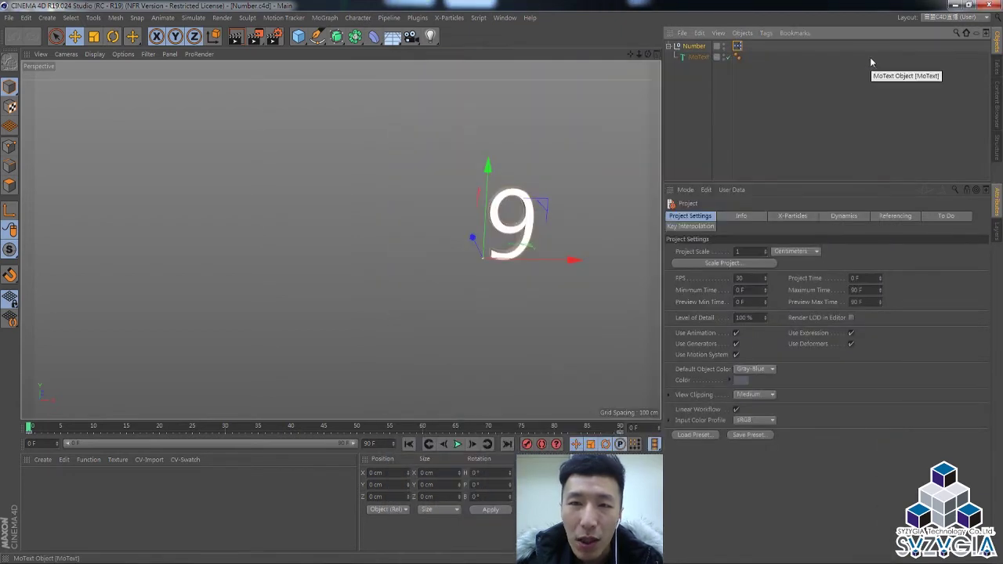
Play the Number counter from 9 to 39, rewind it to frame 0, and open the File menu
left_click(693, 47)
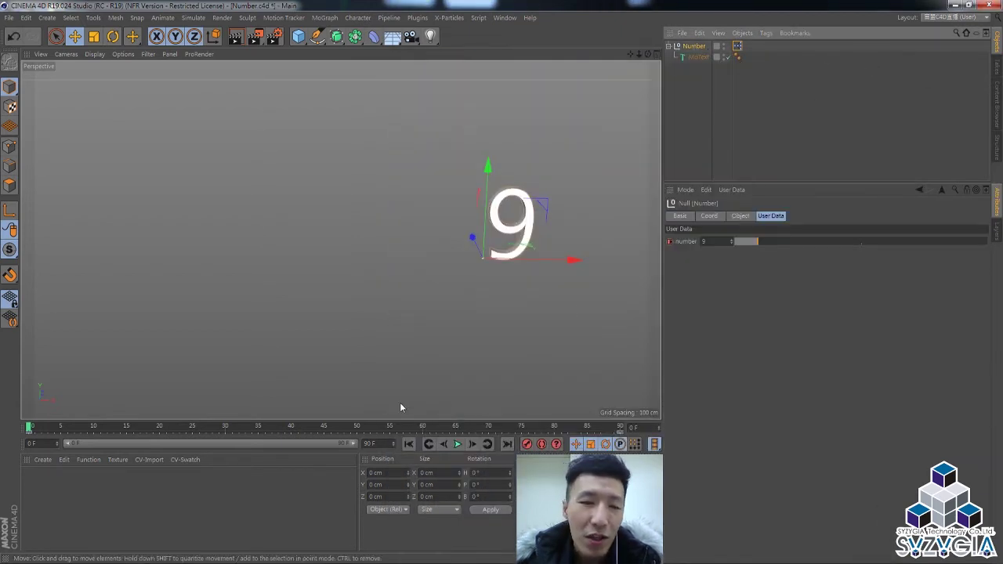
left_click(459, 445)
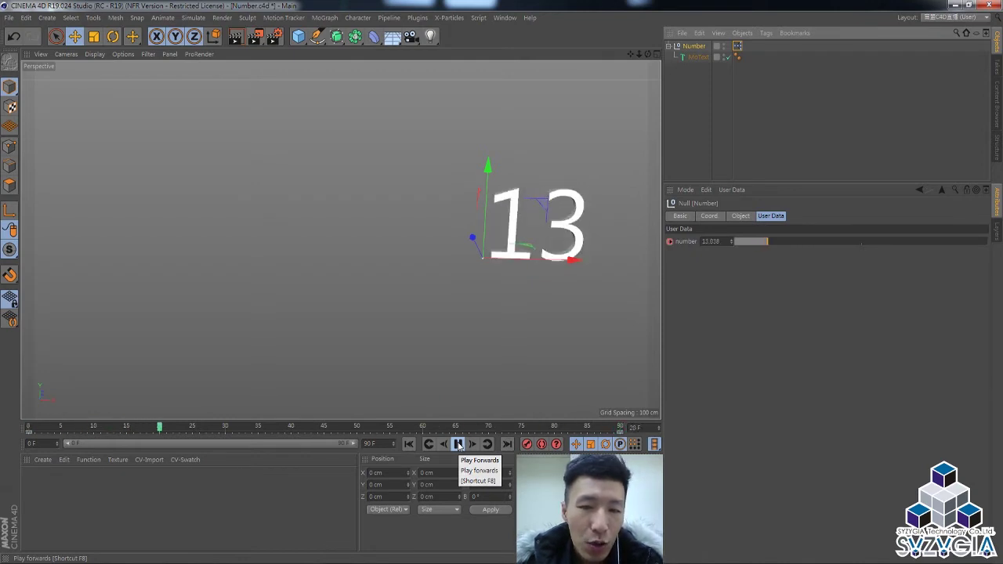
left_click(458, 445)
left_click(409, 444)
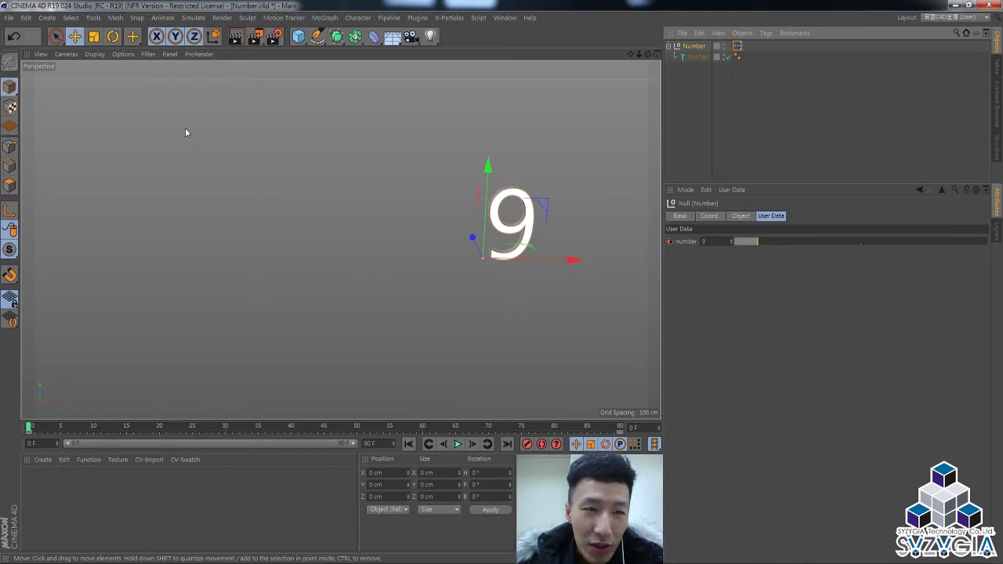
left_click(8, 17)
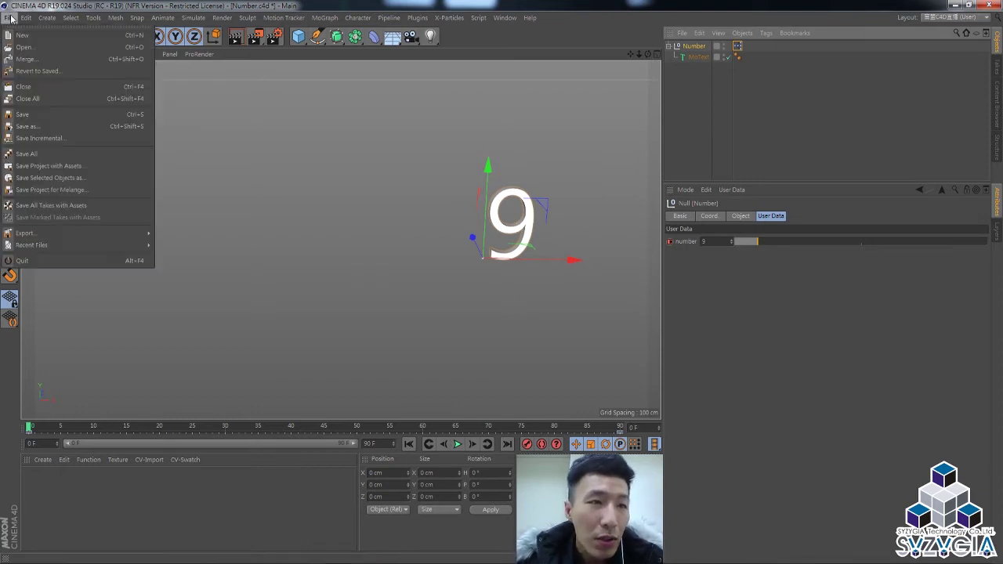
In a new empty project, add a MoText object with default extruded 'Text' and show its Object settings
left_click(22, 35)
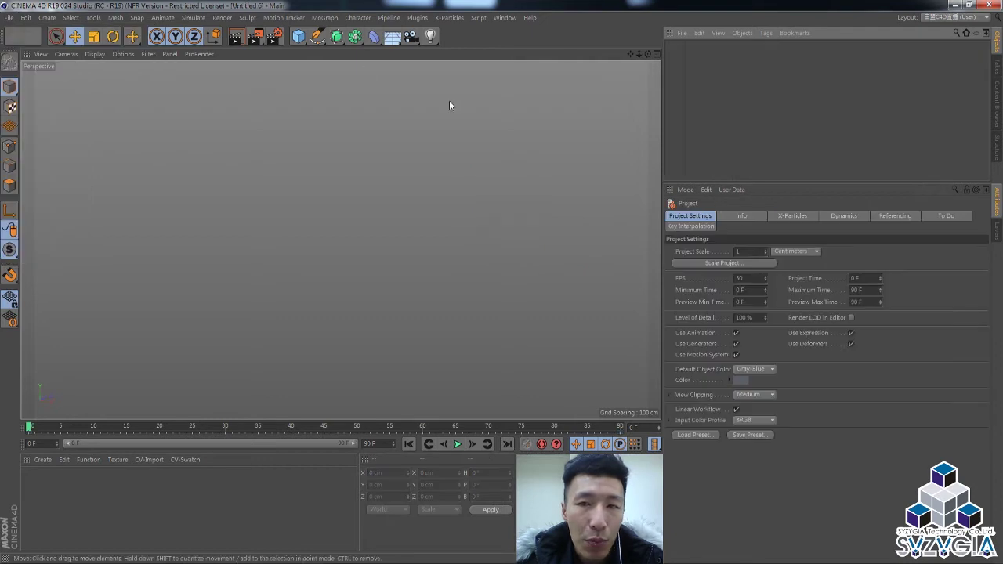
left_click(325, 17)
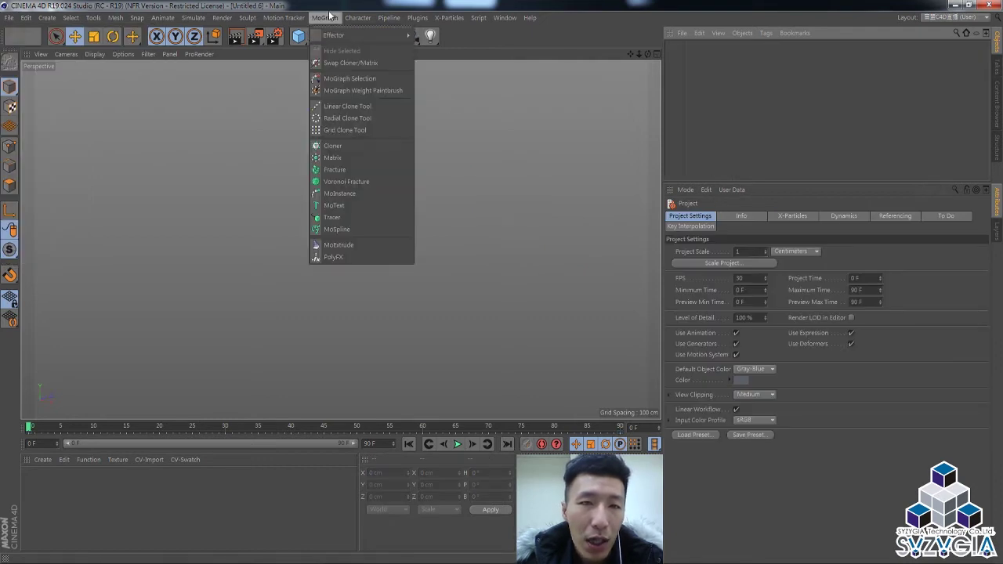
left_click(337, 207)
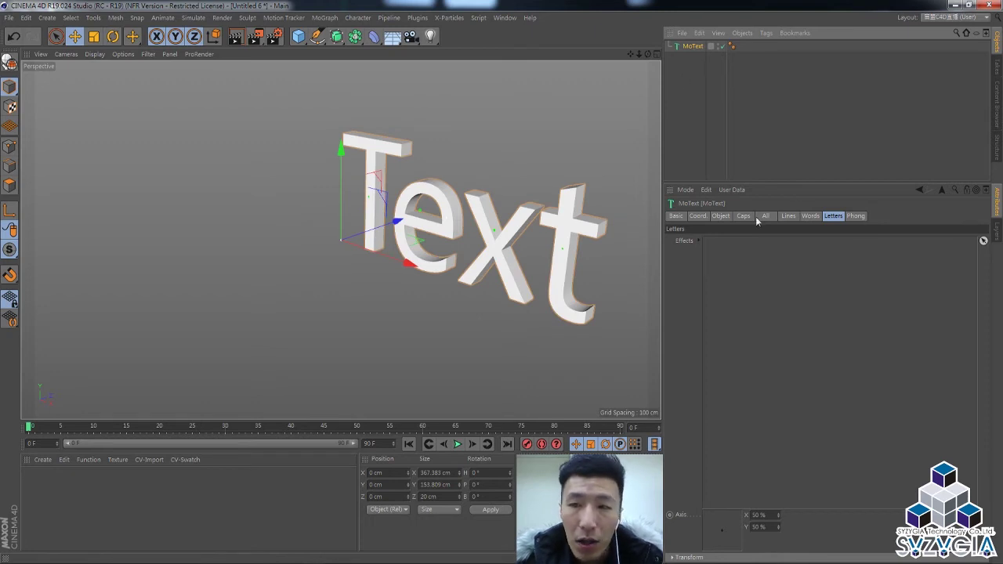
left_click(720, 216)
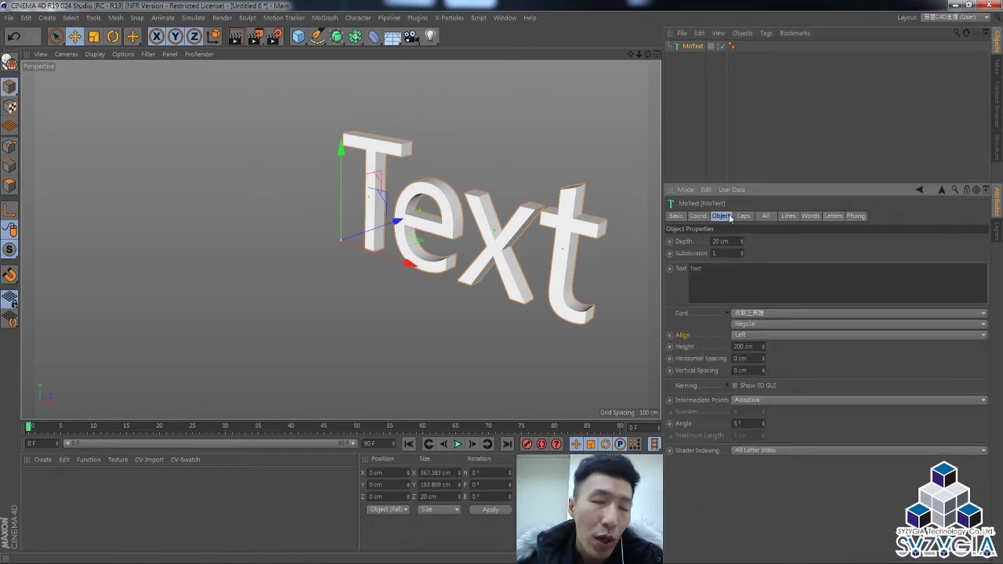
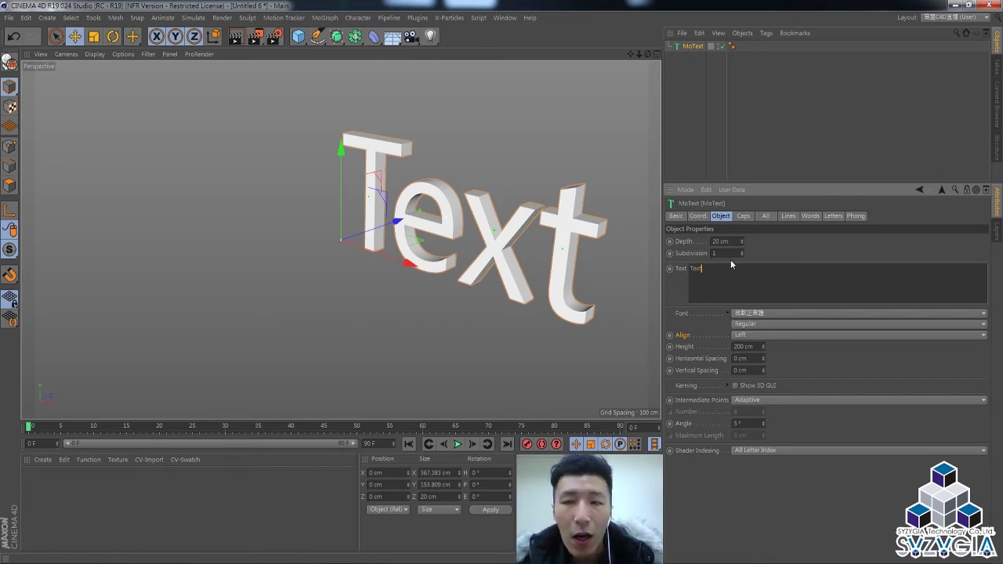
Group the 'Text' MoText under a new Null with Alt+G, then select the Null for user data
double_click(719, 281)
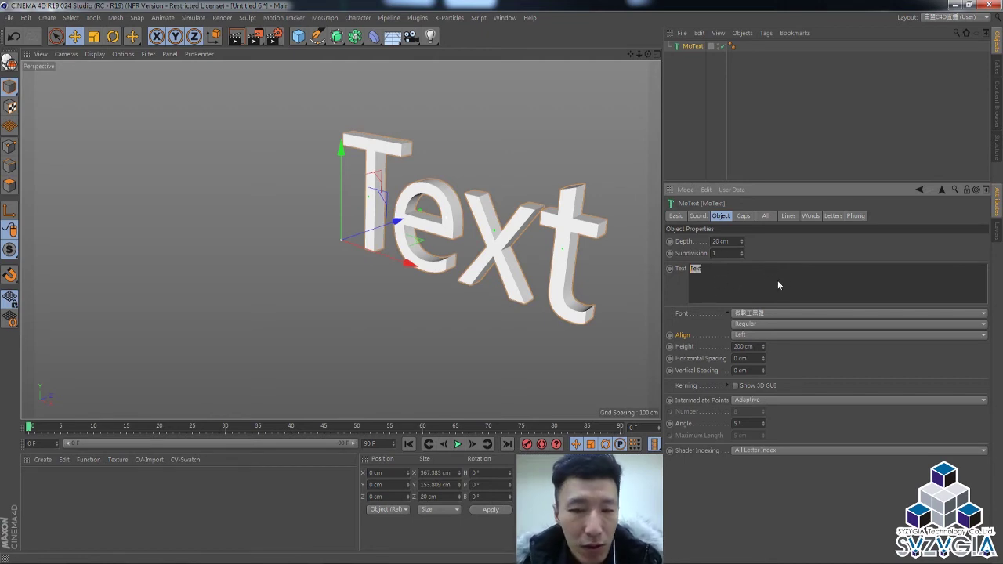
left_click(698, 120)
left_click(692, 47)
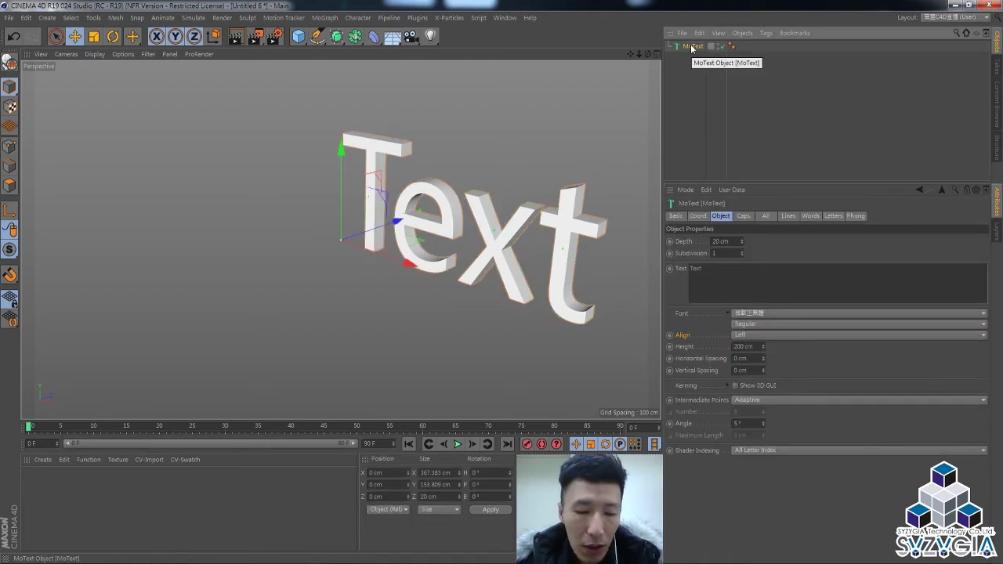
key("alt+g")
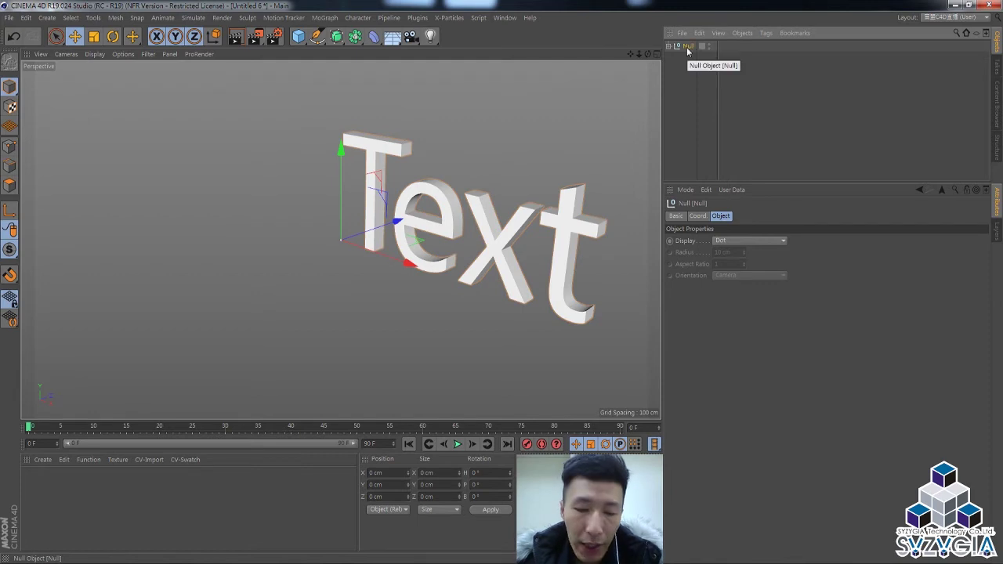
left_click(668, 46)
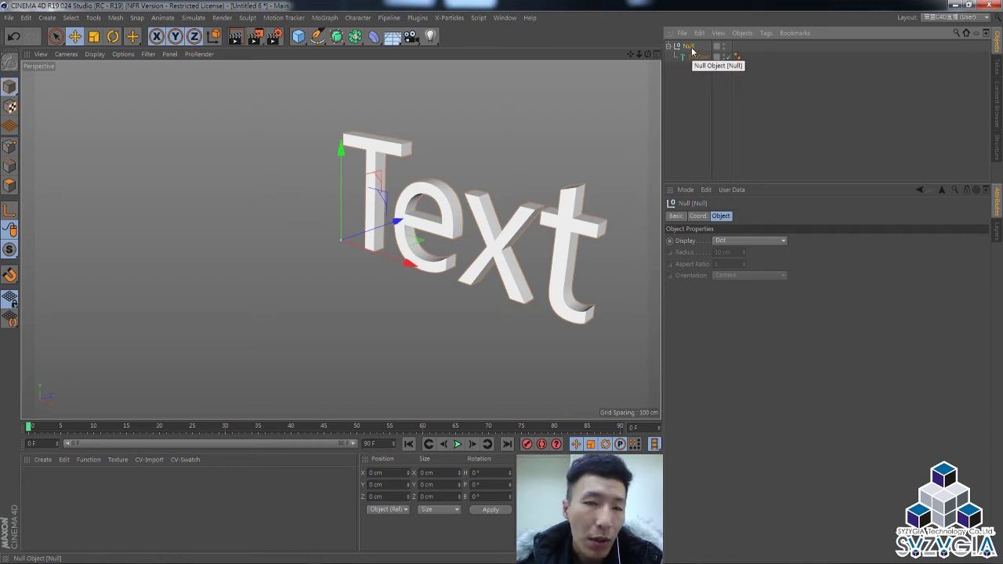
left_click(692, 58)
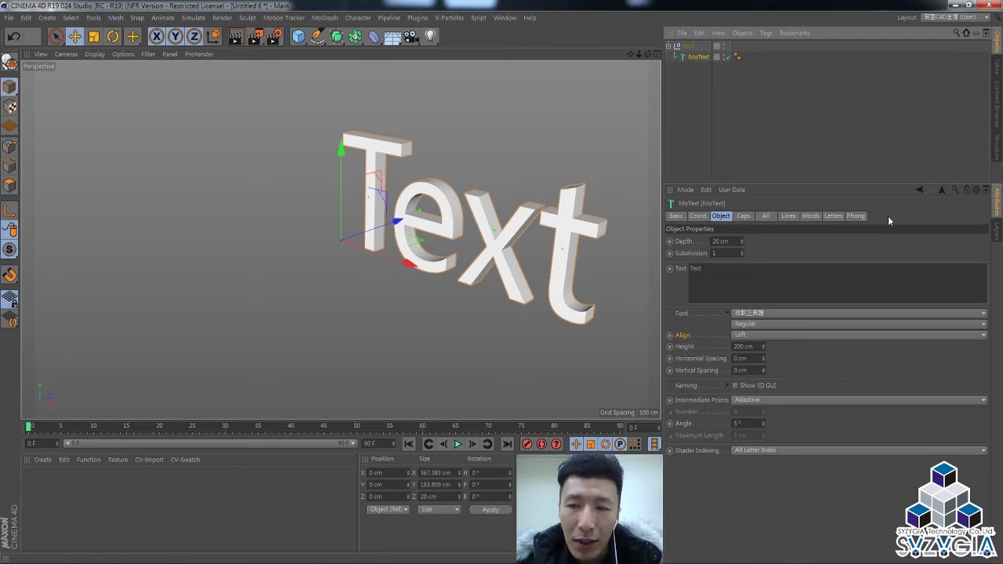
left_click(687, 47)
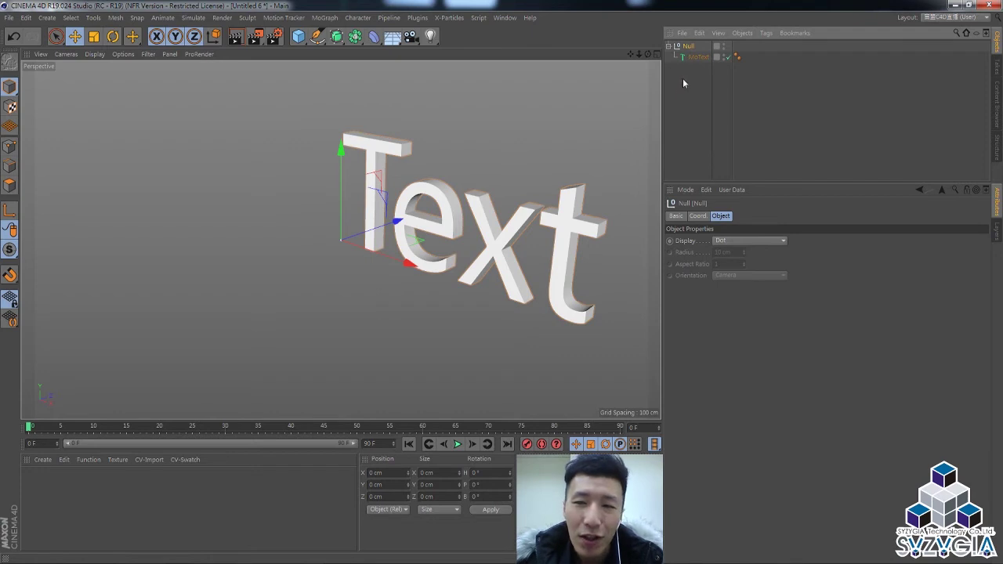
left_click(731, 191)
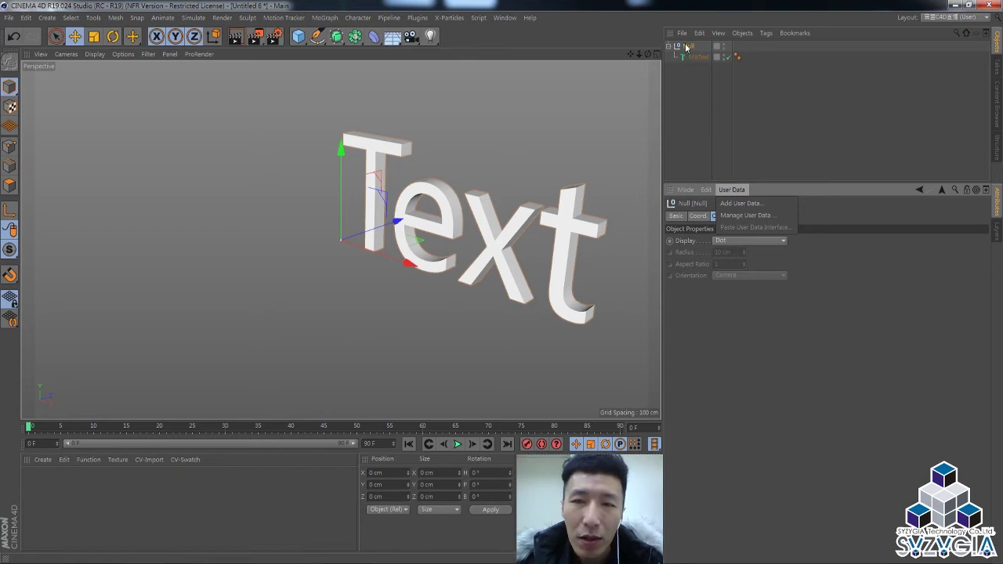
Add a new user data entry to the Null and name it 数字
left_click(749, 216)
left_click_drag(687, 69, 403, 78)
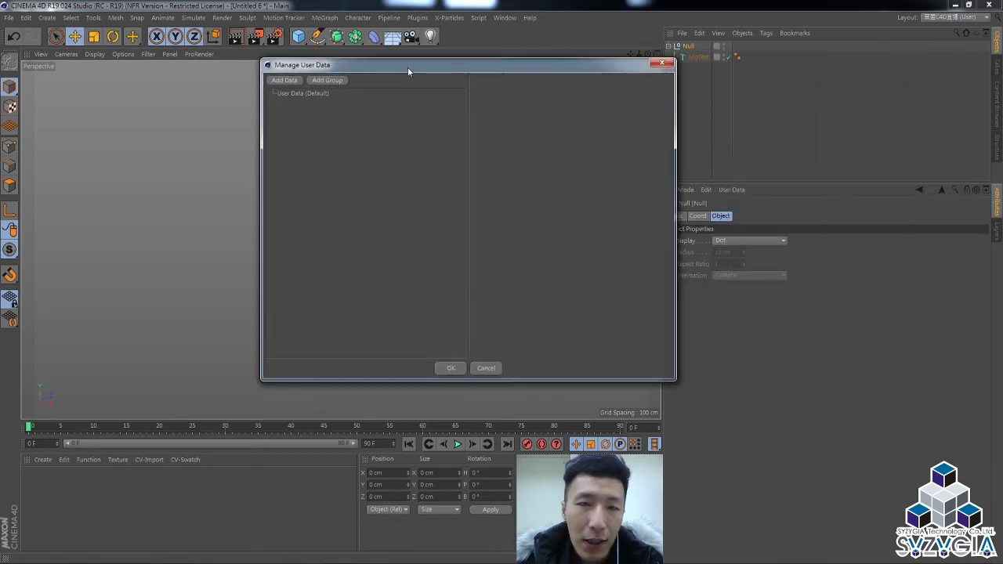
left_click(289, 86)
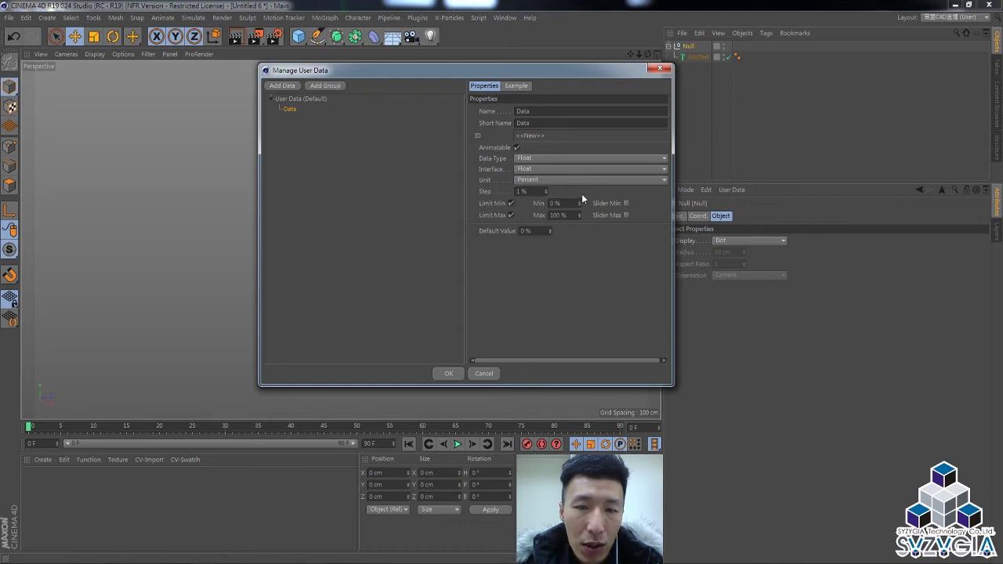
double_click(552, 111)
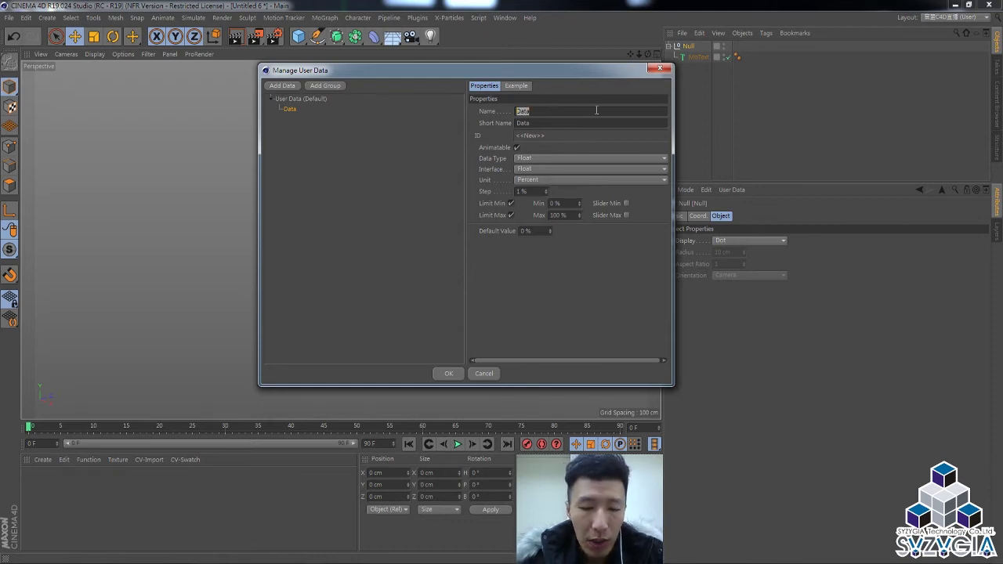
type("G")
key("BackSpace")
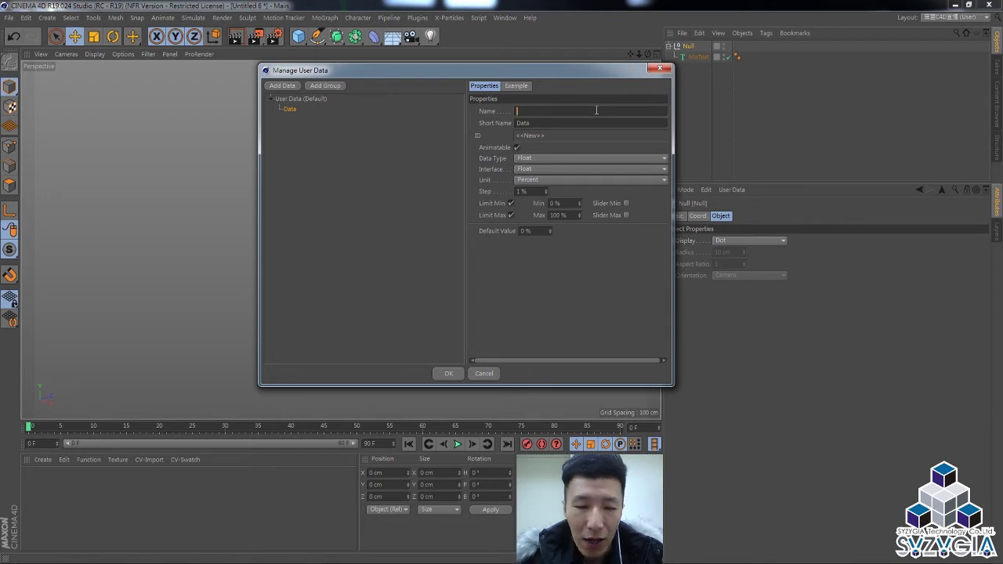
type("数字")
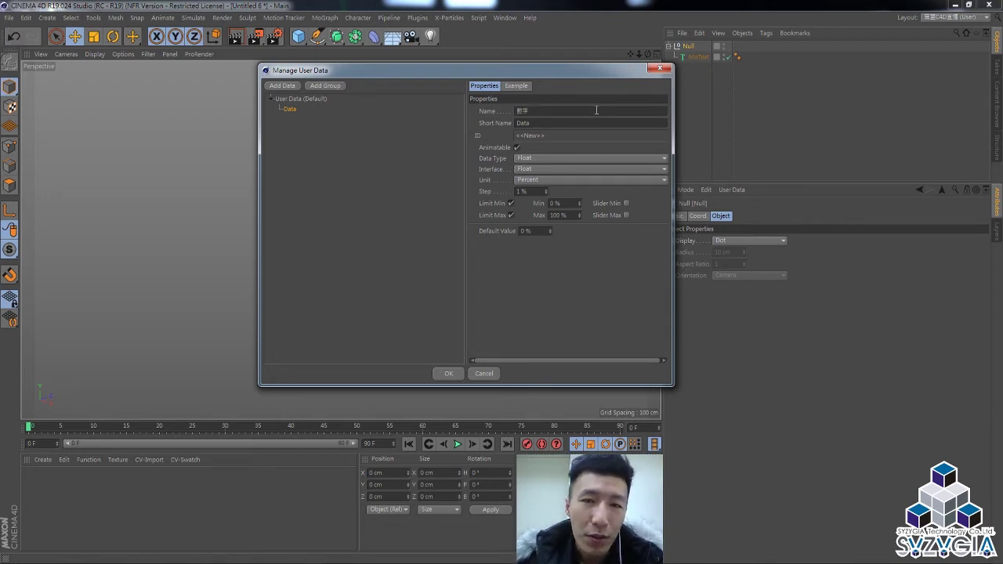
key("Return")
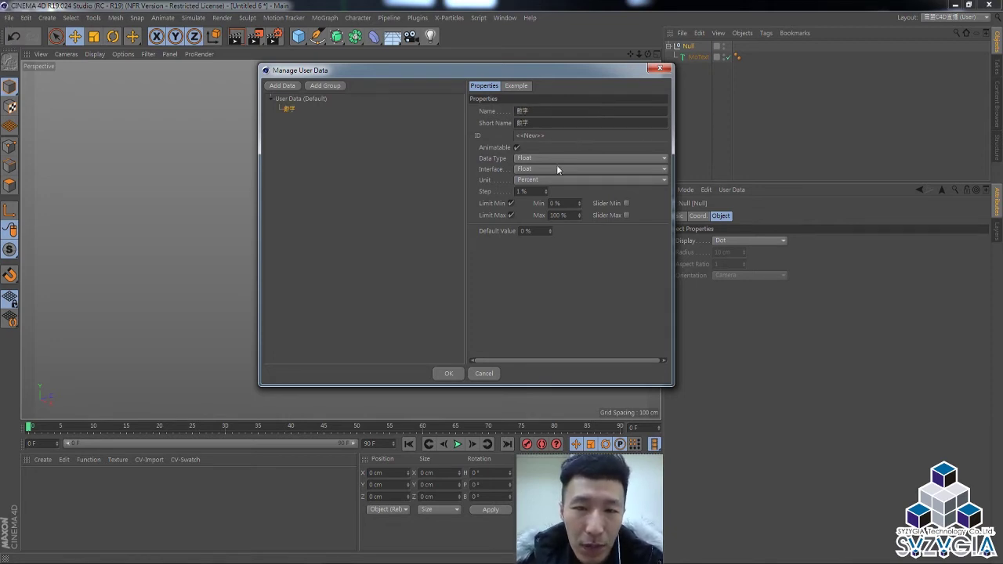
Make 数字 a Float Slider in Real units with a maximum of 100
left_click(539, 157)
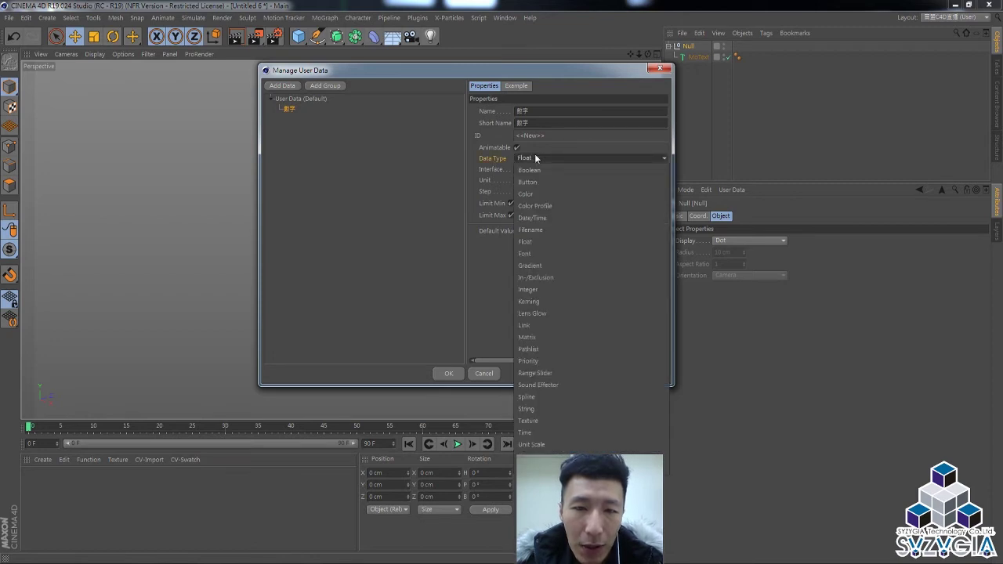
left_click(538, 157)
left_click(538, 158)
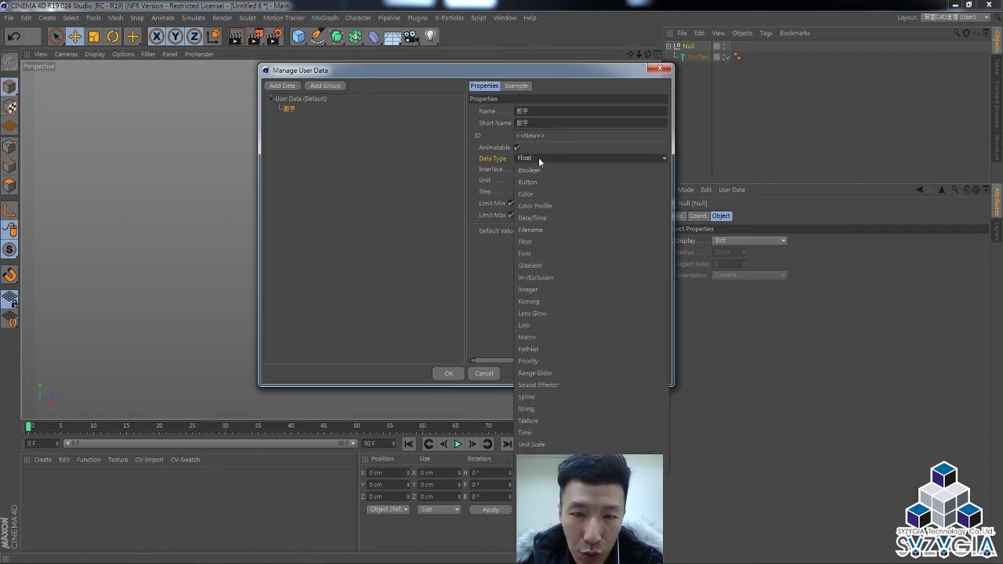
left_click(538, 157)
left_click(540, 169)
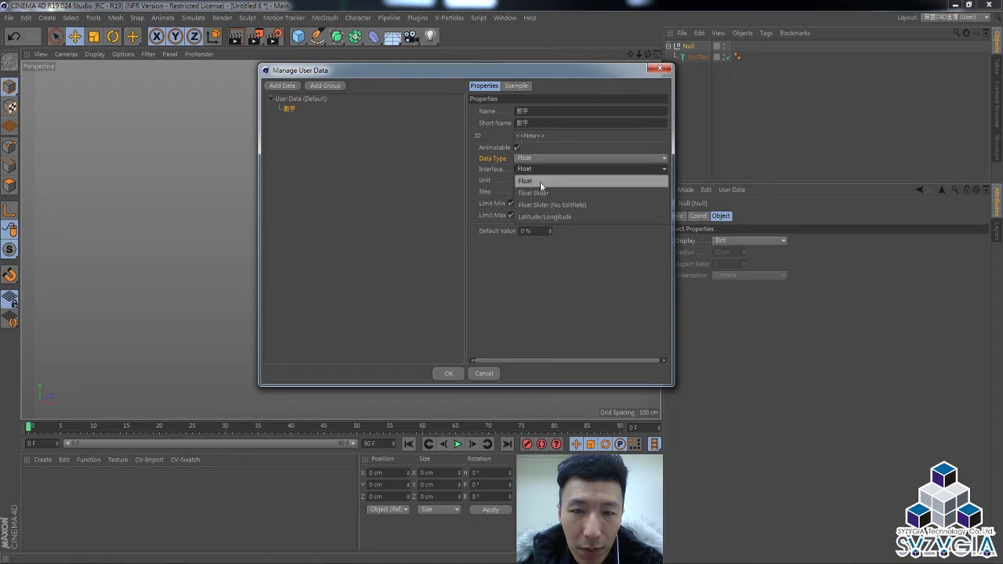
left_click(541, 192)
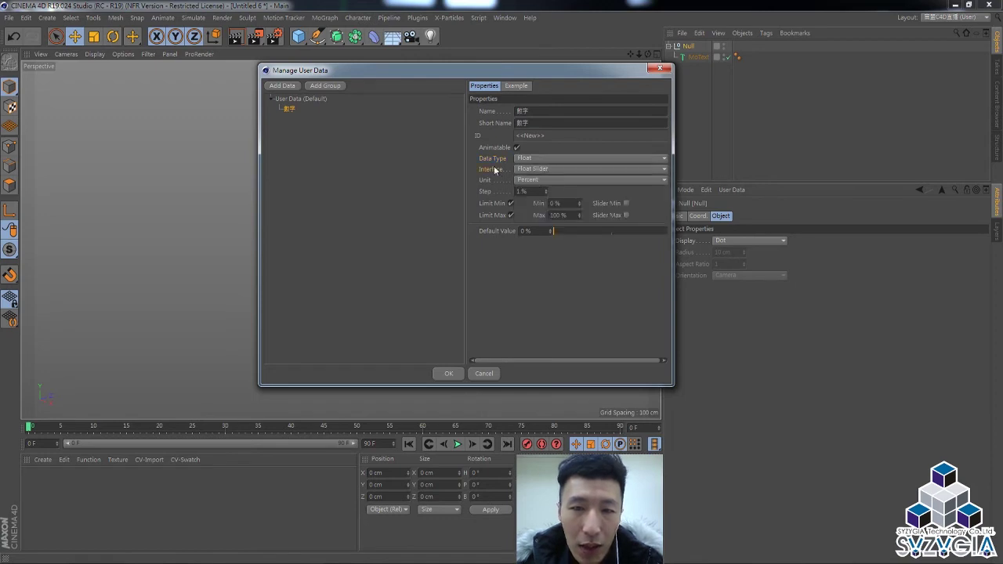
left_click(542, 172)
left_click(565, 200)
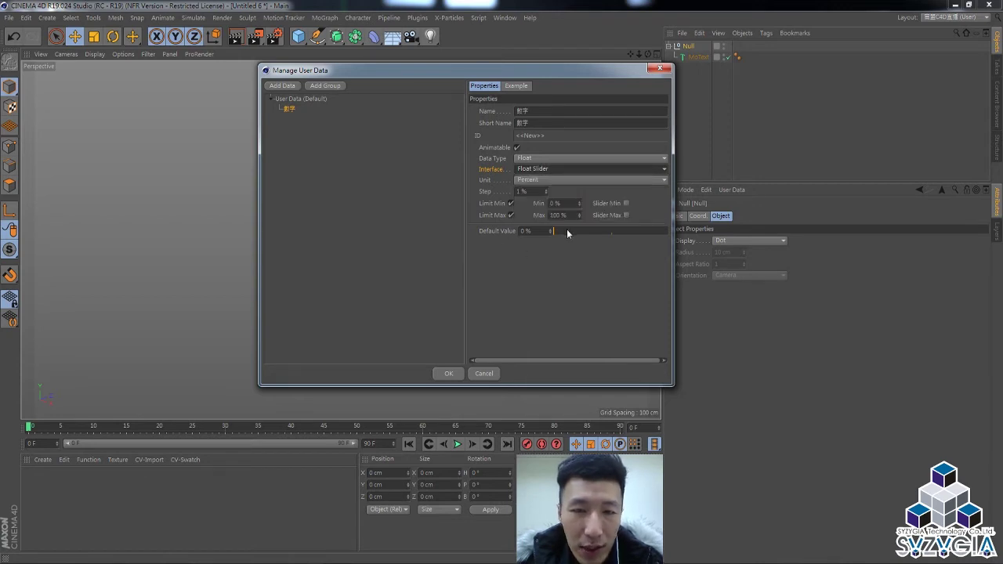
left_click(560, 180)
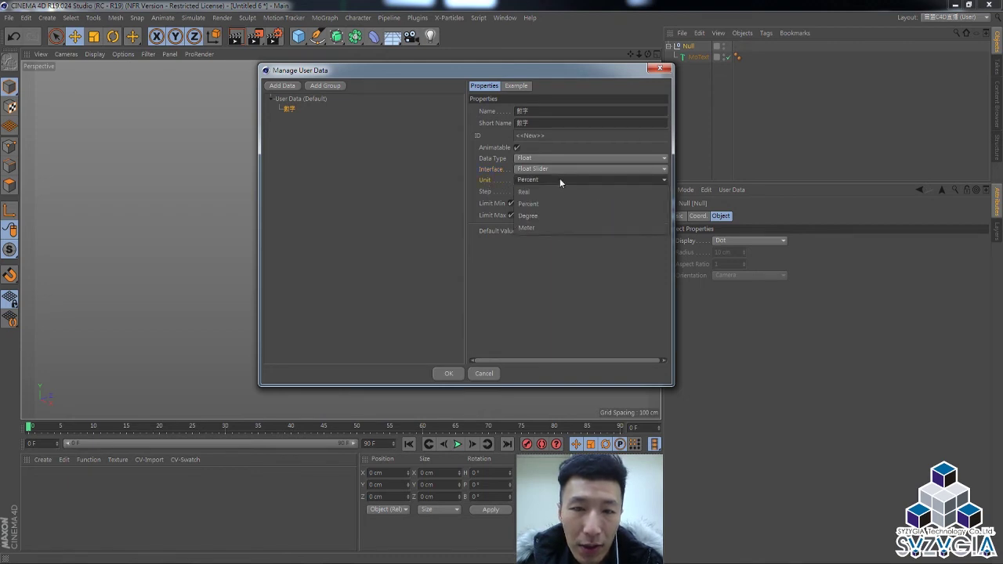
left_click(560, 192)
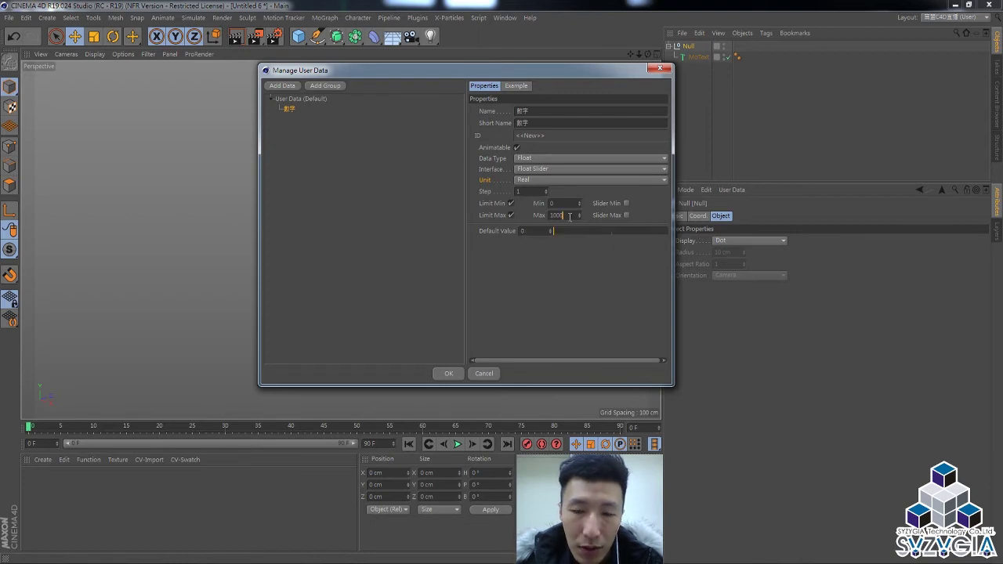
key("BackSpace")
key("Return")
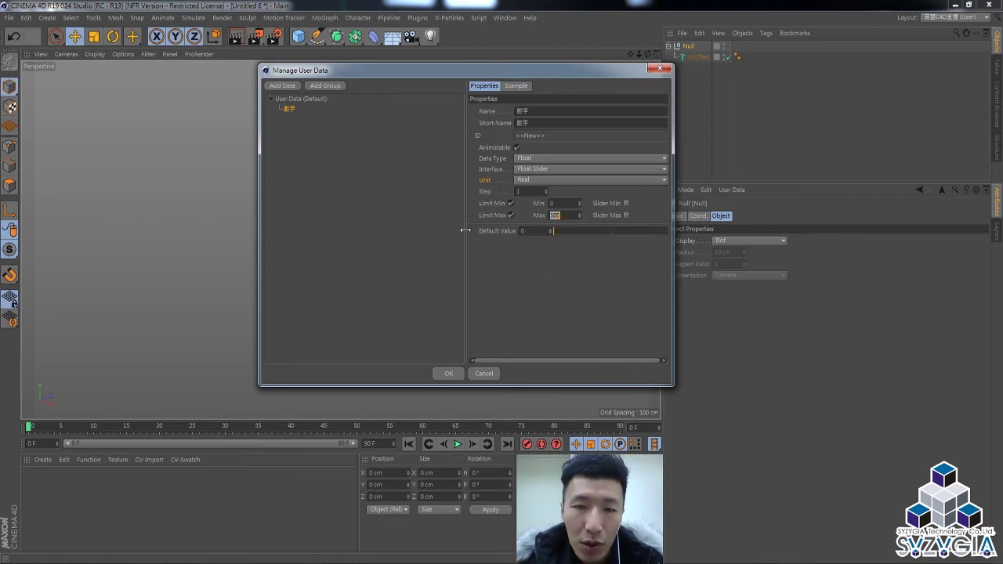
Turn off the slider's own min/max limits, set the default value to 20, and apply
left_click_drag(626, 233, 681, 235)
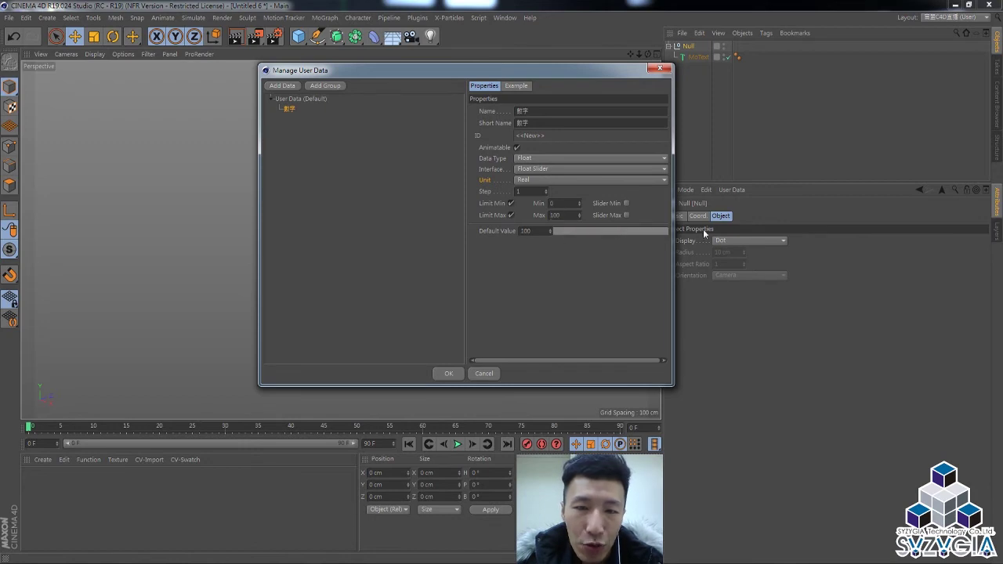
mouse_move(713, 234)
left_mouse_down()
mouse_move(578, 243)
mouse_move(627, 230)
left_mouse_up()
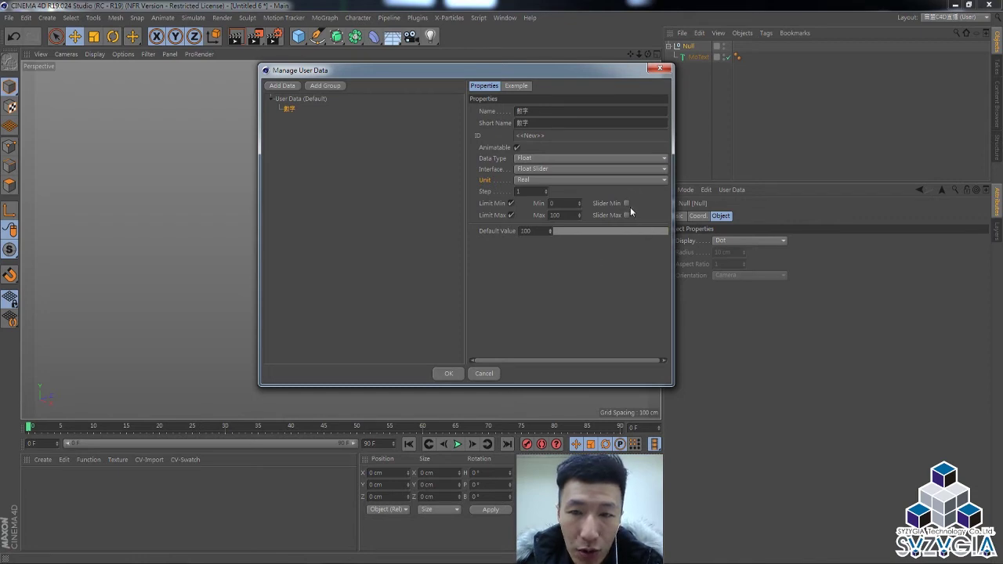
left_click(628, 203)
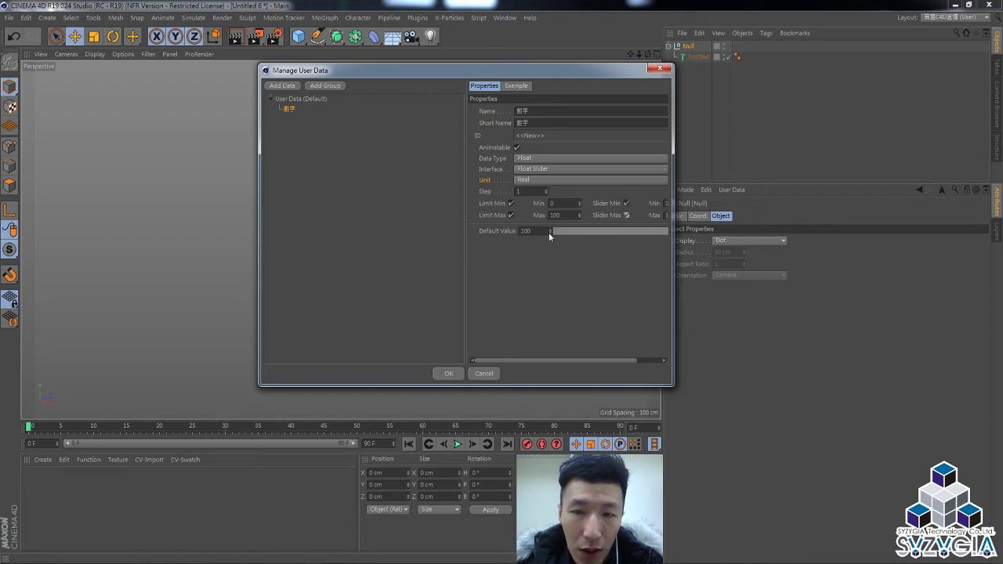
left_click(613, 231)
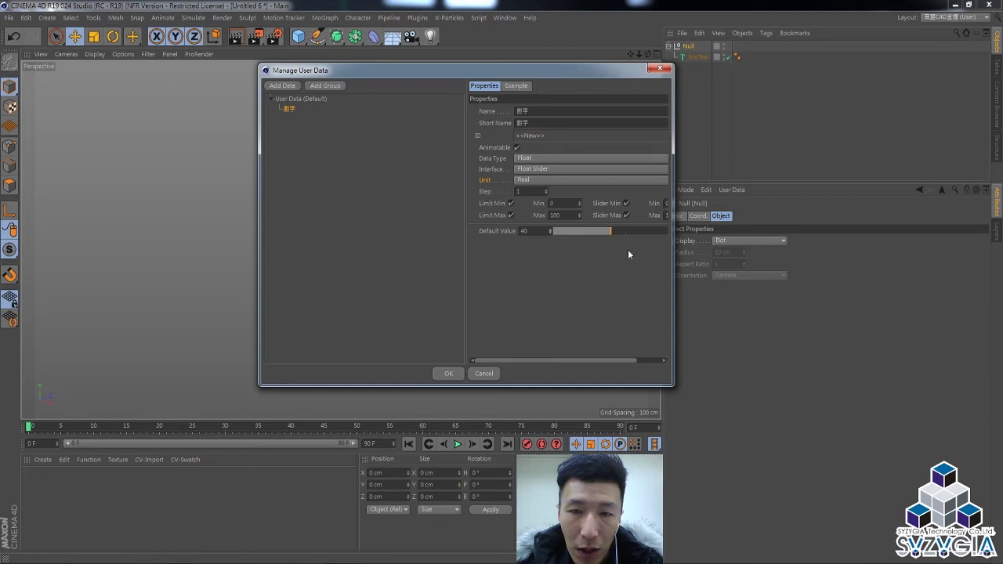
left_click_drag(639, 359, 662, 360)
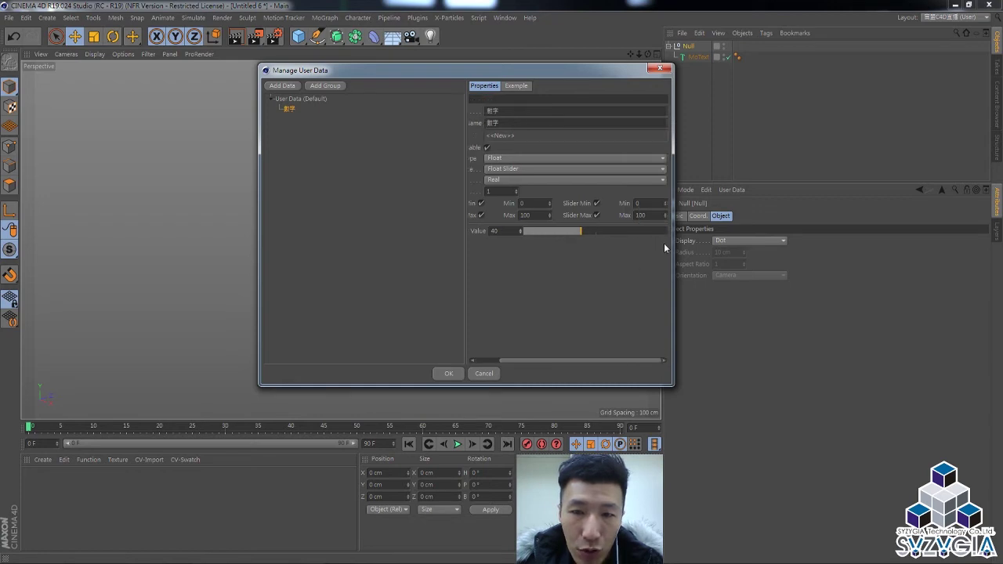
left_click(596, 215)
left_click(597, 203)
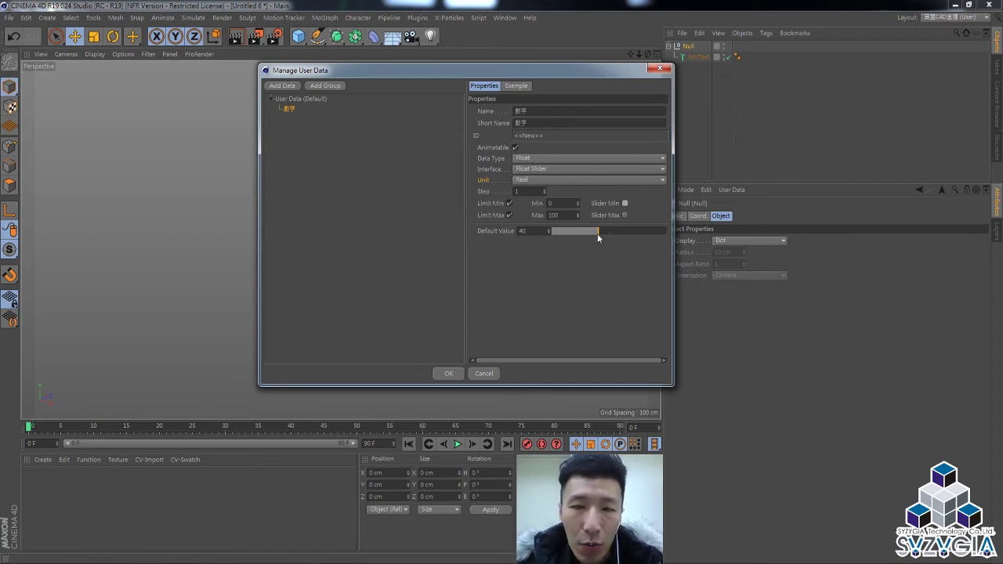
left_click_drag(597, 234, 588, 235)
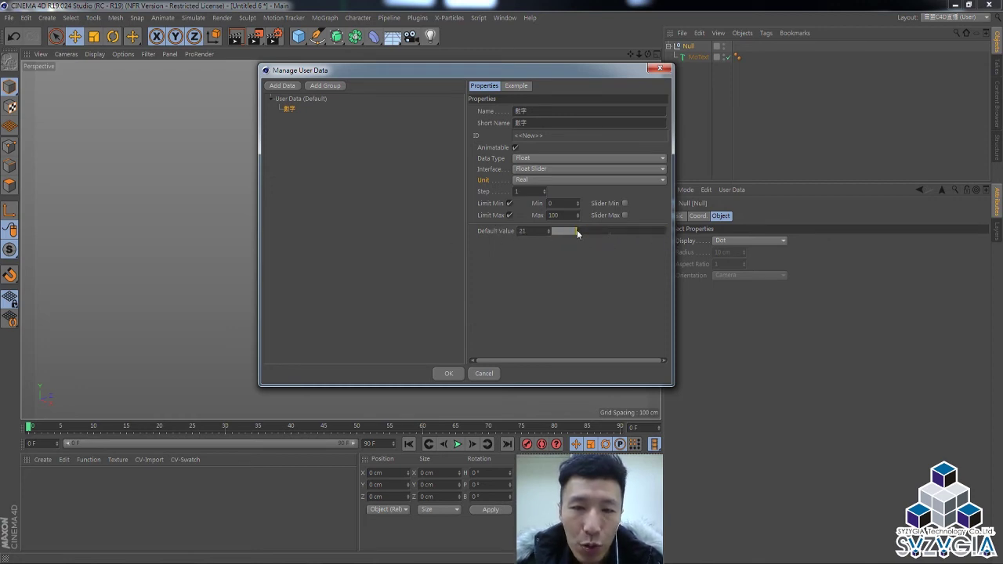
left_click_drag(577, 232, 574, 232)
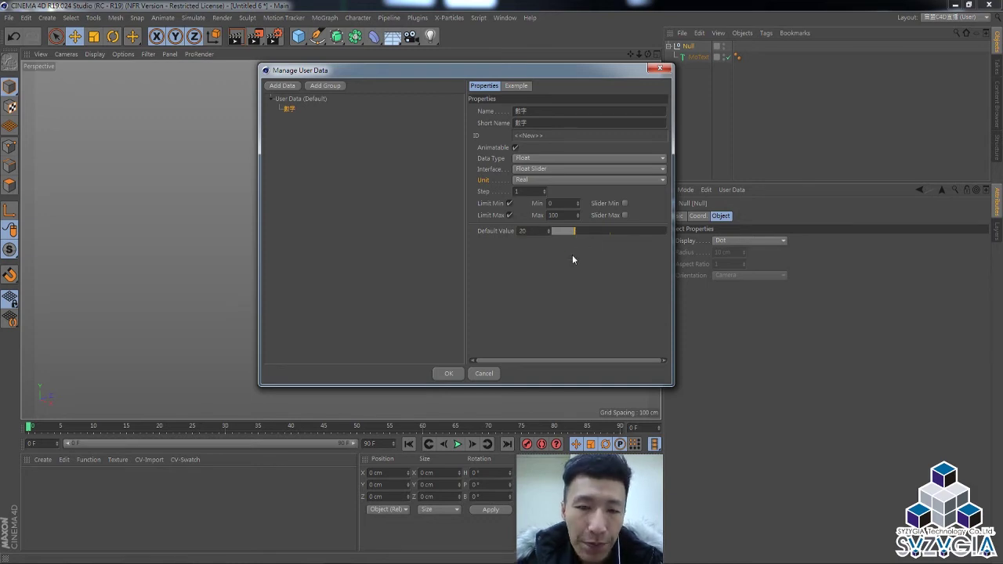
left_click(449, 374)
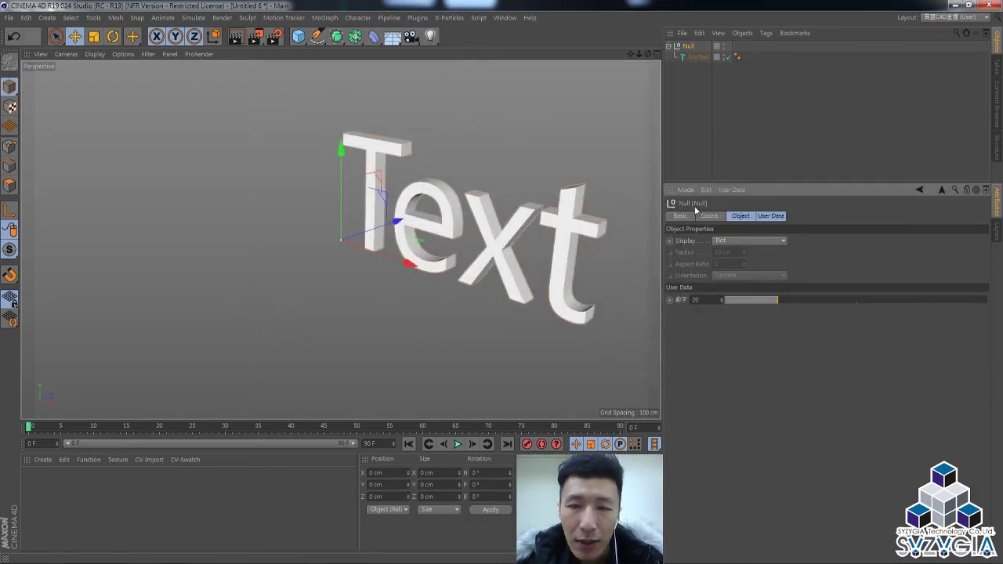
Show the Null's User Data and test the 數字 slider at 20
left_click(765, 218)
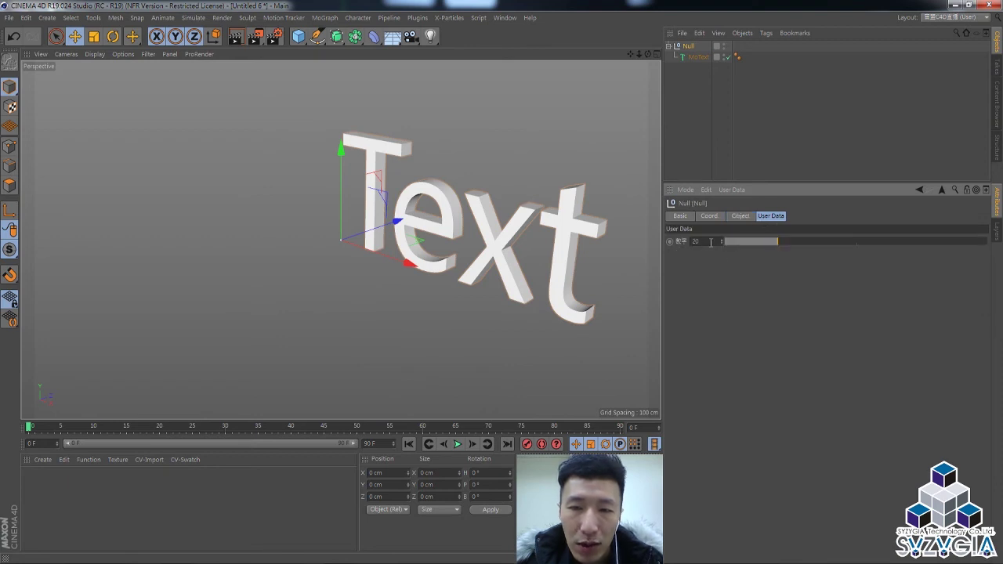
left_click_drag(777, 242, 774, 245)
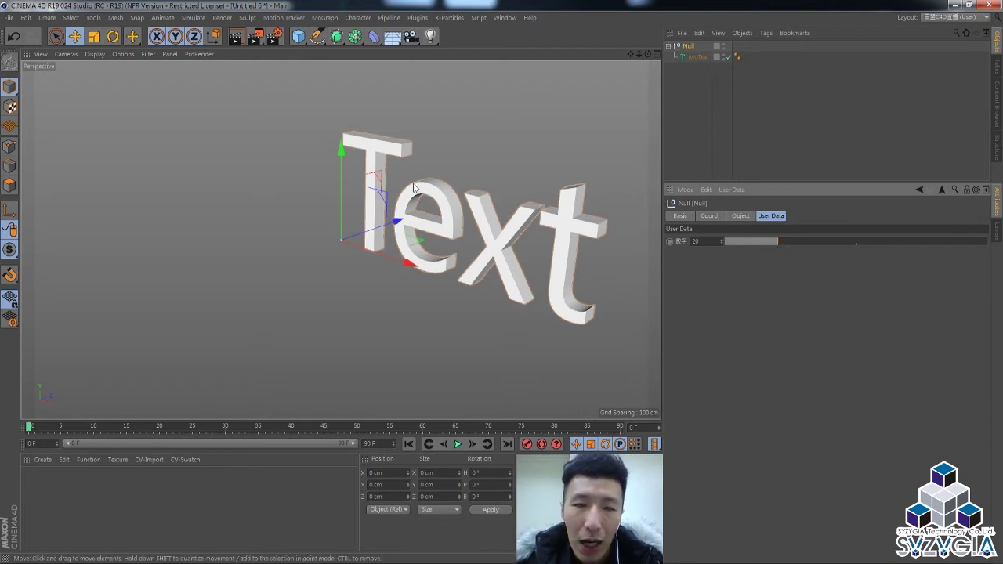
Add an XPresso tag to the Null and bring in the Null and MoText as nodes
right_click(689, 46)
mouse_move(726, 53)
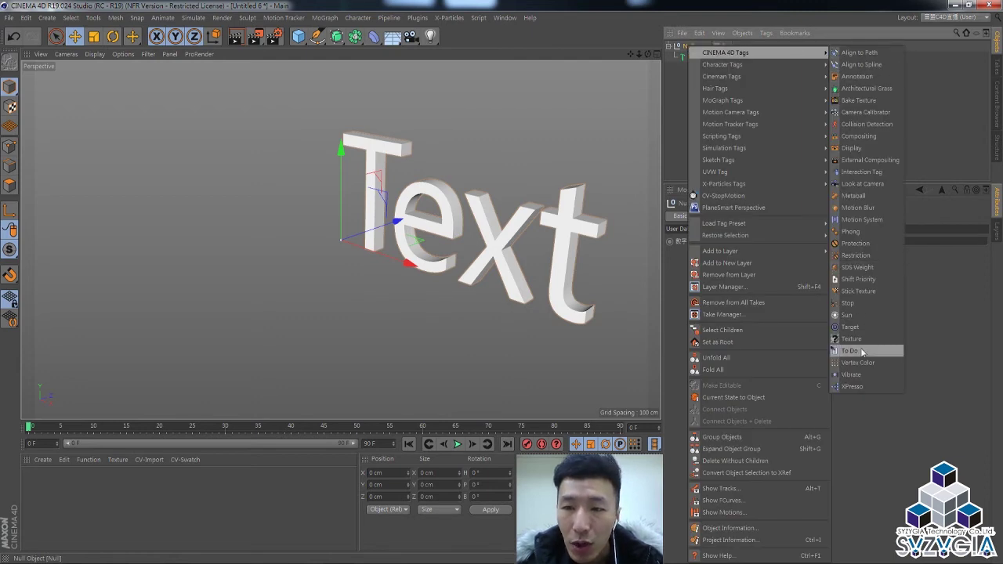
left_click(857, 390)
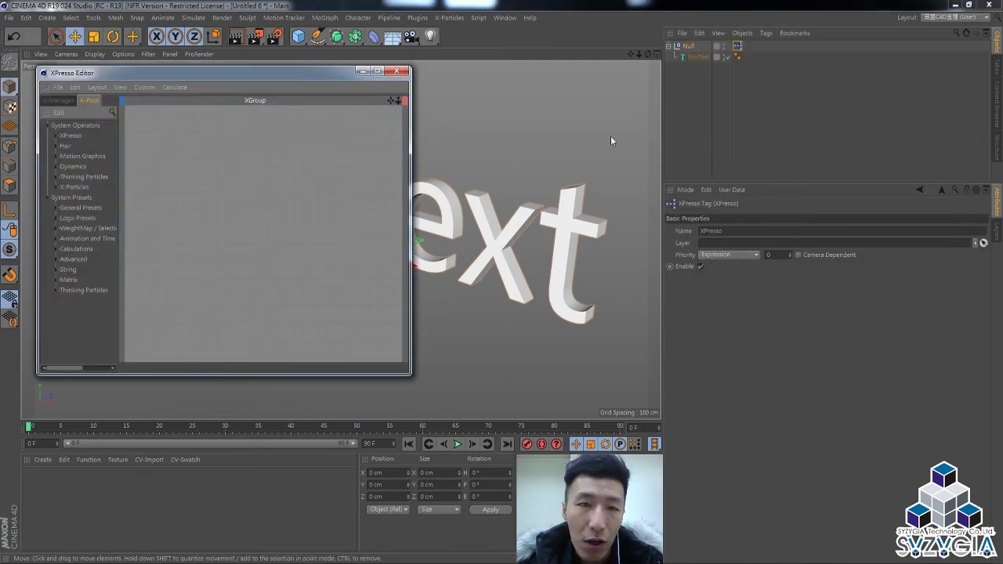
left_click_drag(262, 73, 274, 83)
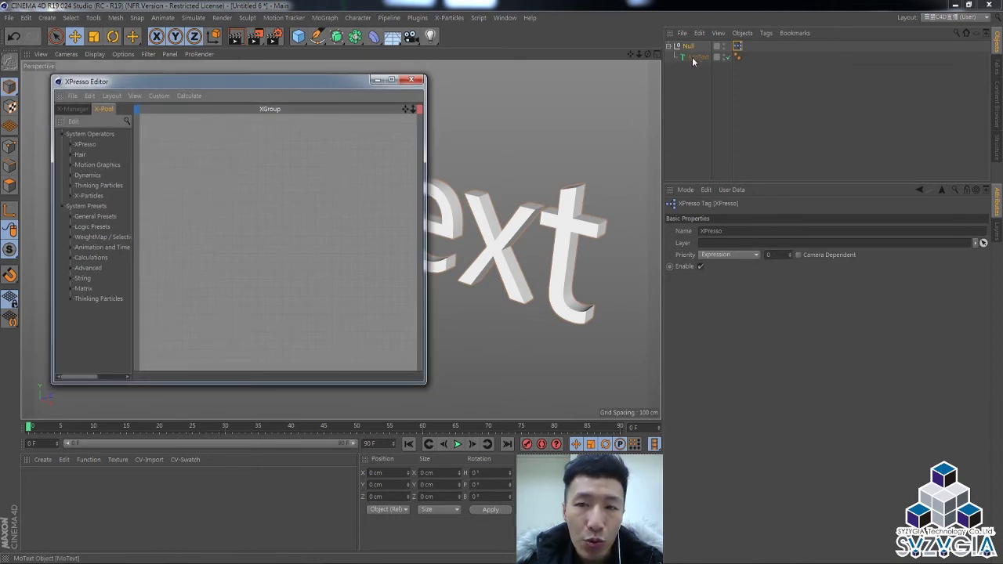
left_click_drag(690, 50, 385, 157)
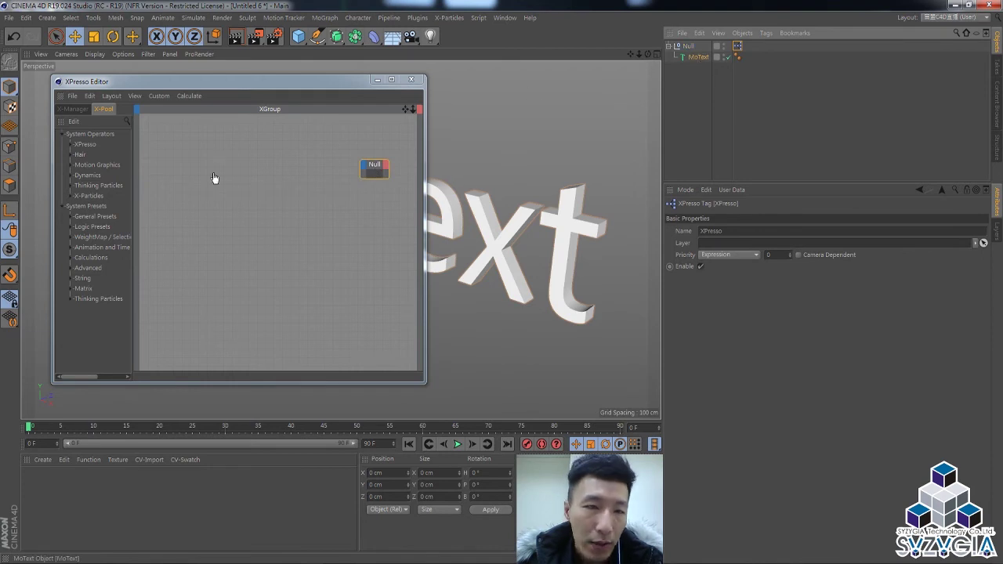
left_click_drag(529, 92, 185, 186)
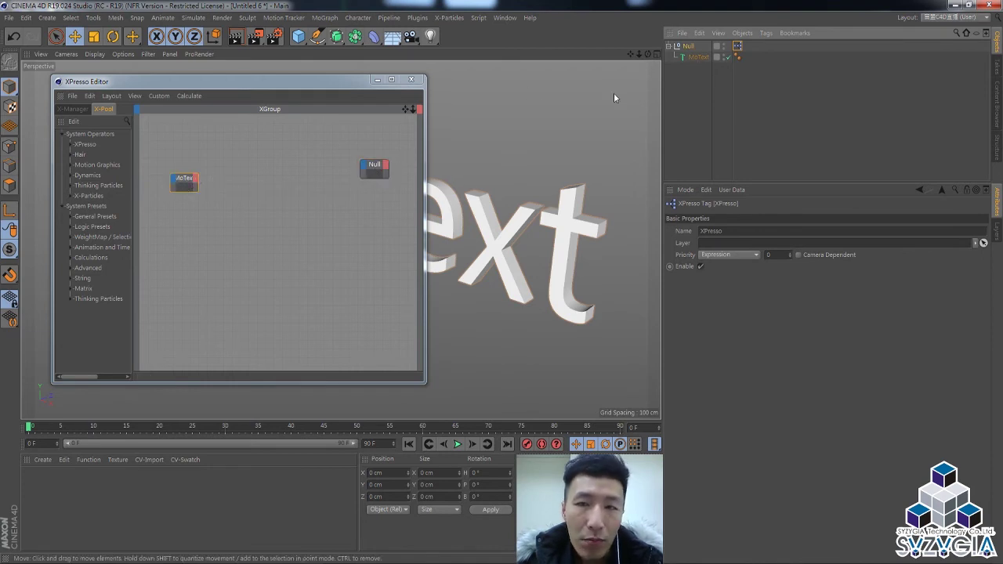
Arrange the Null and MoText nodes side by side and reach the Null's output ports
left_click(698, 56)
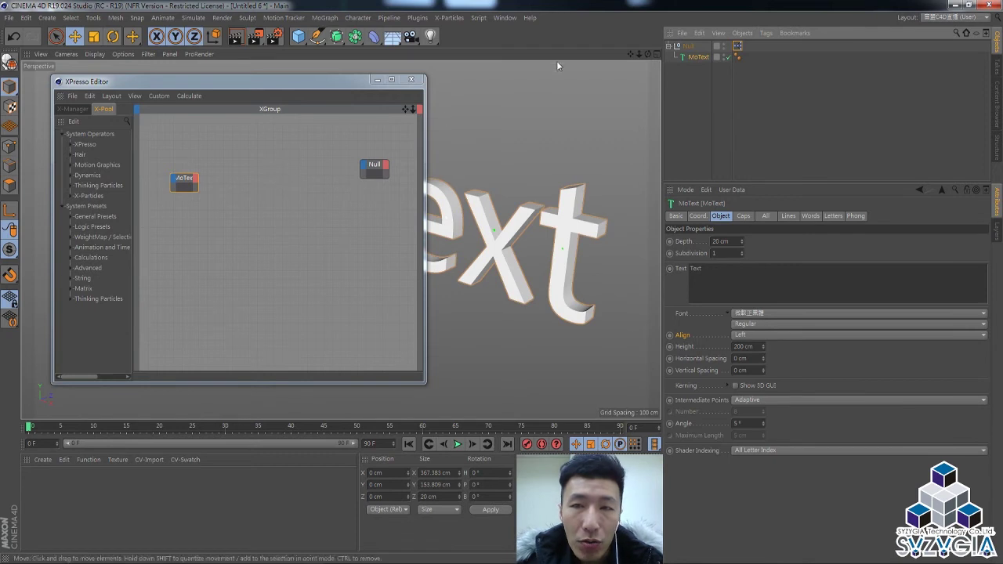
left_click(688, 47)
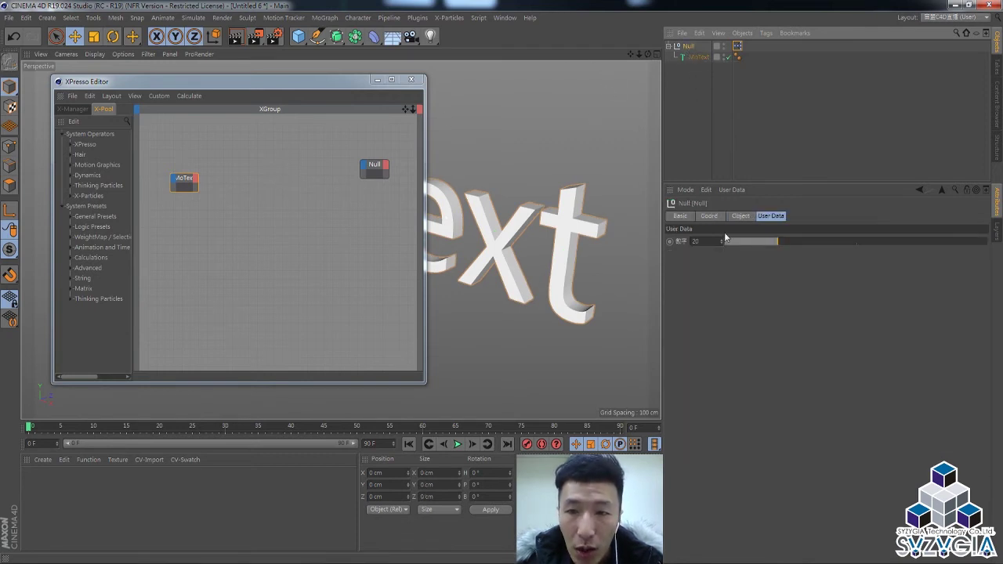
left_click(363, 166)
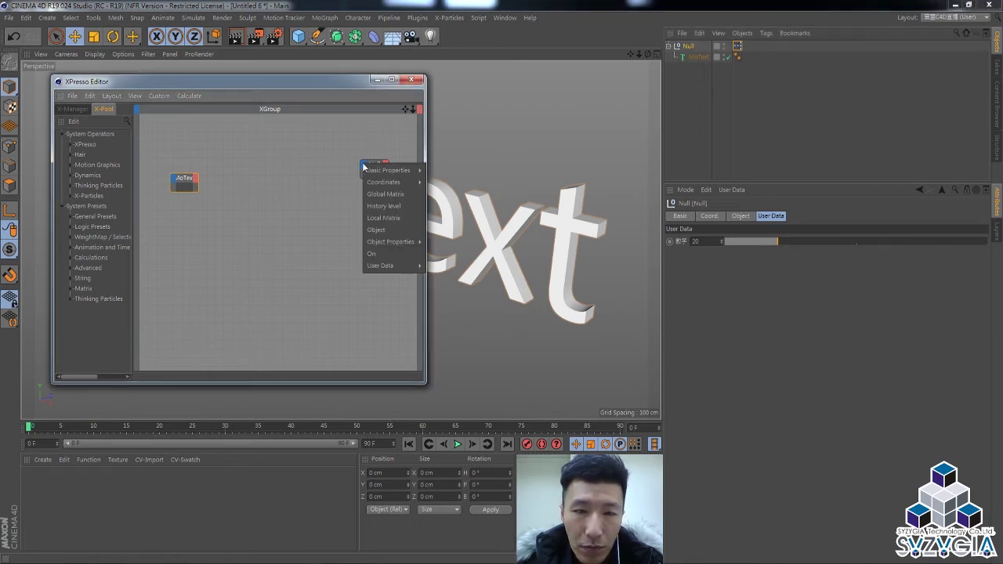
key("Escape")
mouse_move(381, 168)
left_mouse_down()
mouse_move(358, 171)
mouse_move(392, 174)
mouse_move(212, 218)
left_mouse_up()
mouse_move(186, 181)
left_mouse_down()
mouse_move(384, 184)
mouse_move(417, 225)
left_mouse_up()
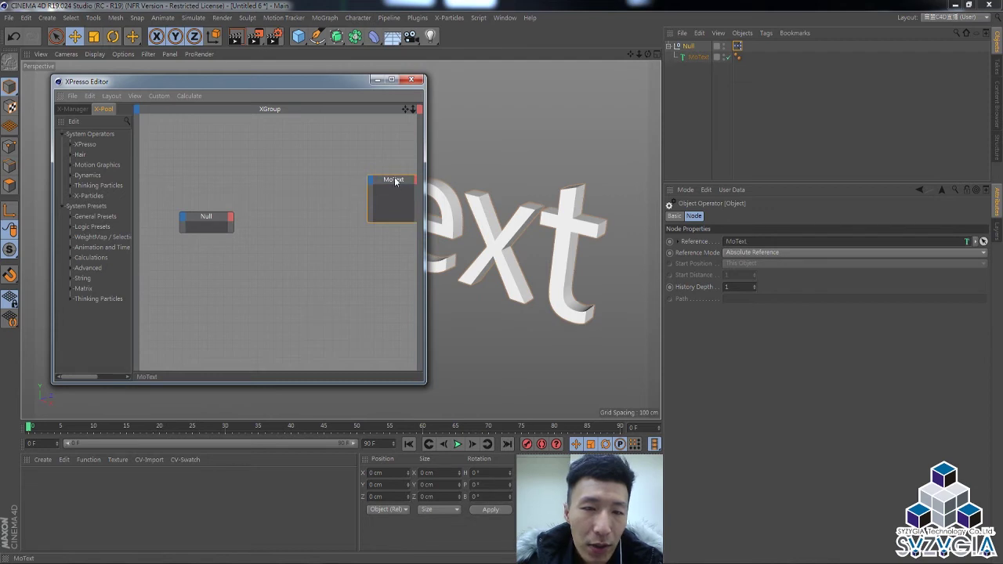
left_click_drag(392, 182, 359, 187)
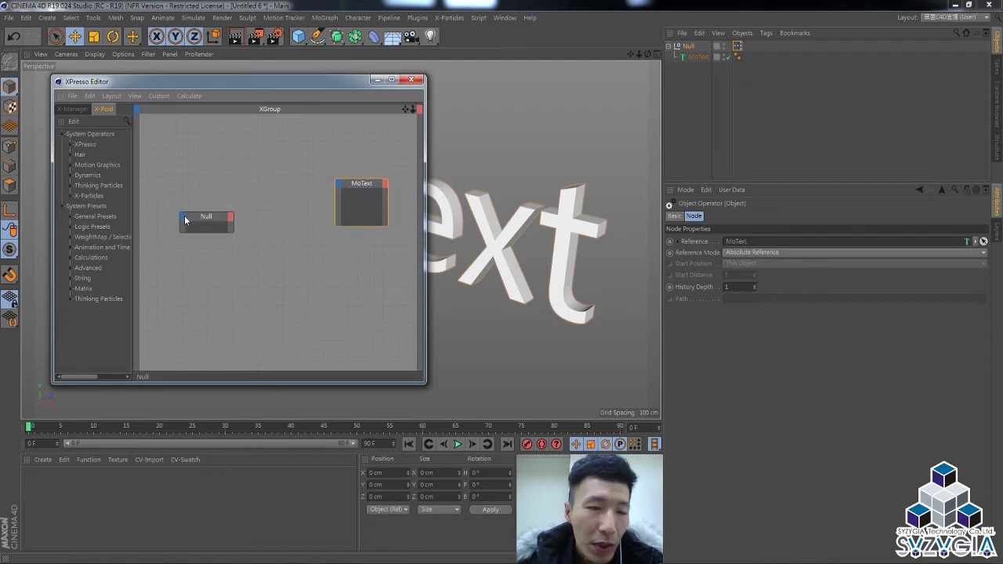
left_click_drag(206, 221, 192, 192)
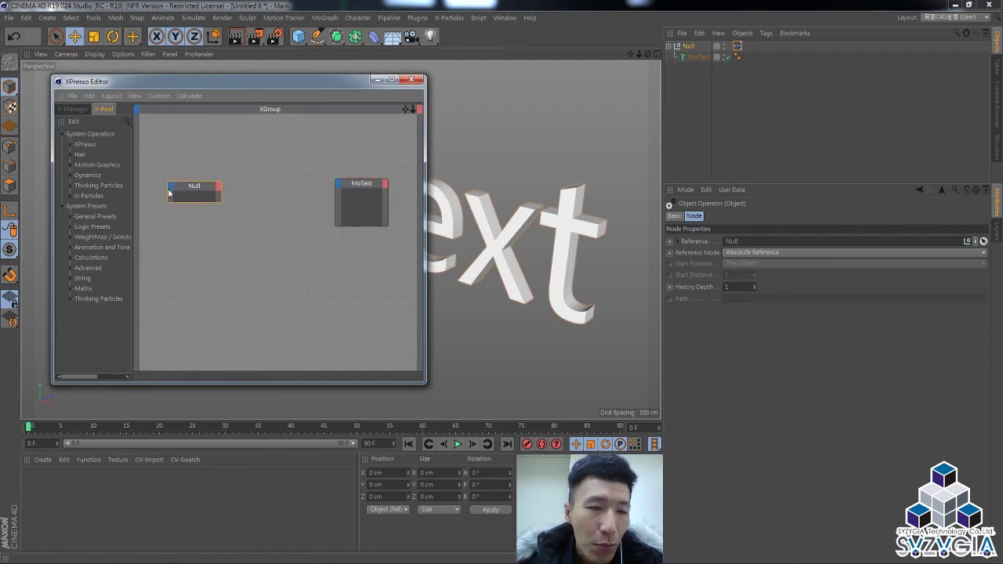
left_click(220, 188)
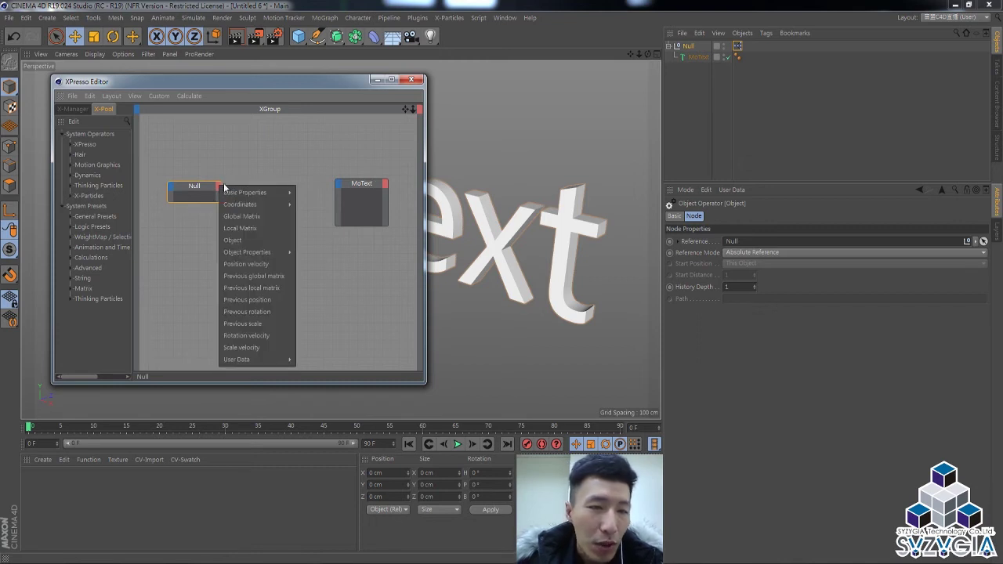
left_click(219, 185)
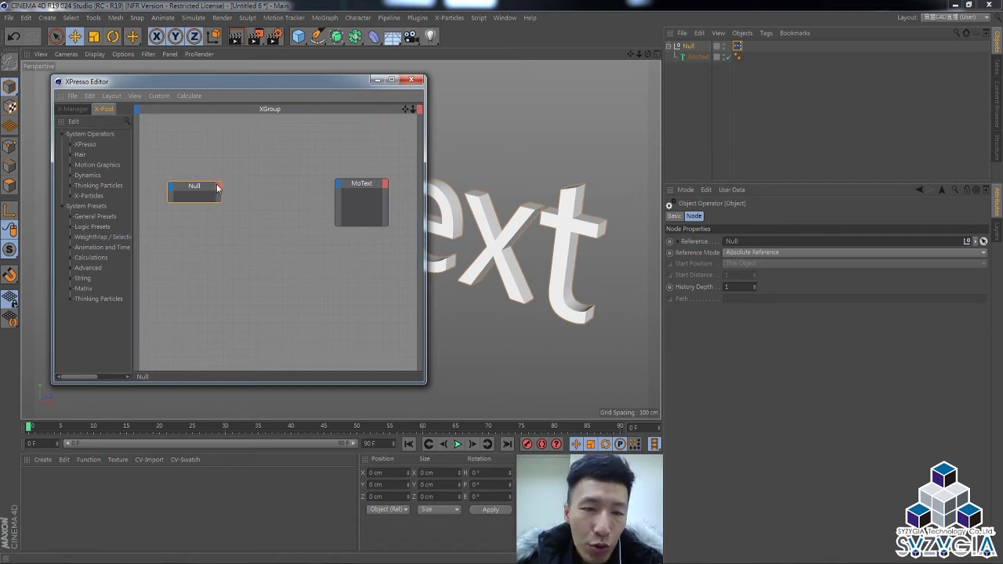
left_click(220, 187)
mouse_move(237, 359)
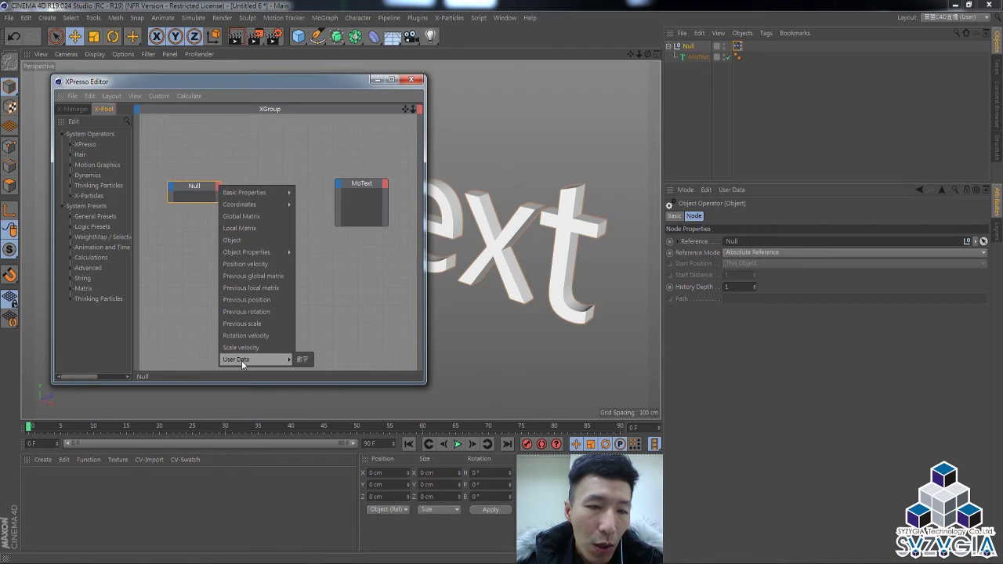
Wire the Null's 數字 output into a new MoText Text input so the text reads 20
left_click(303, 359)
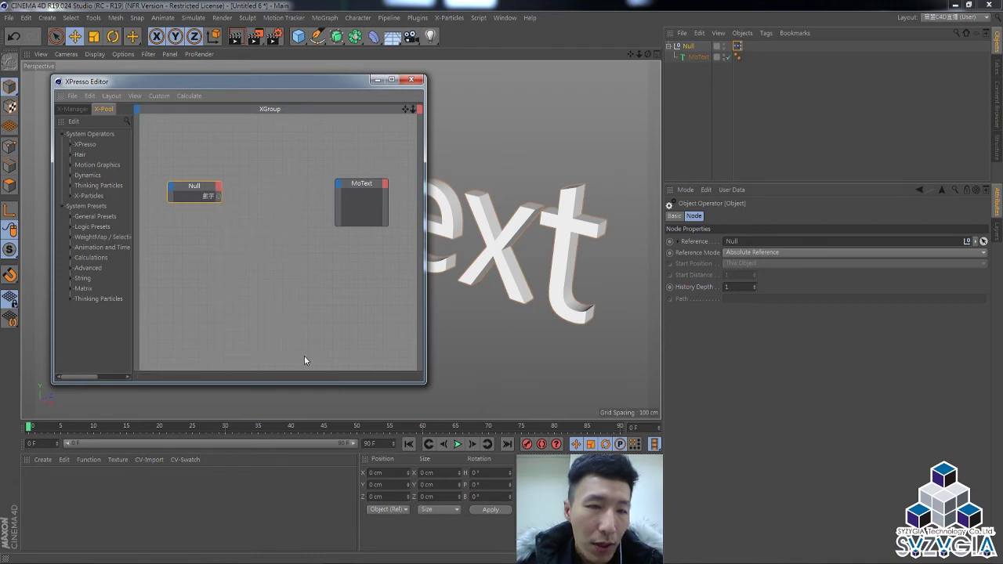
left_click(337, 184)
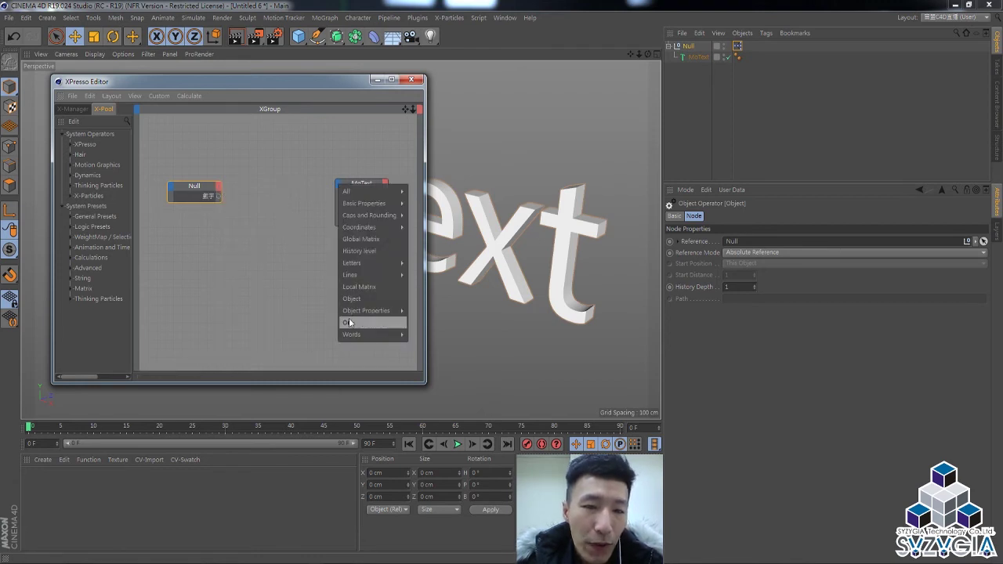
left_click(695, 57)
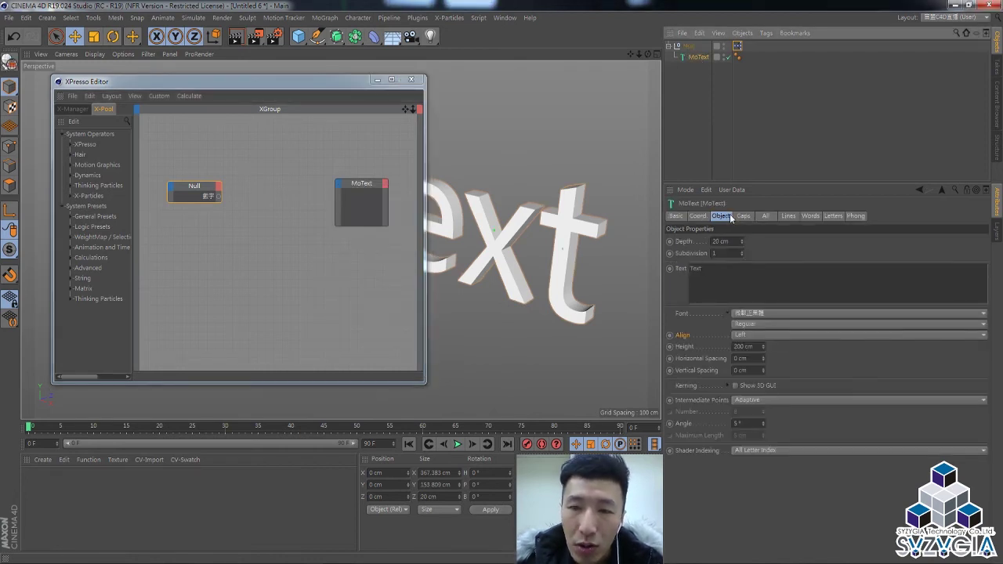
left_click(341, 188)
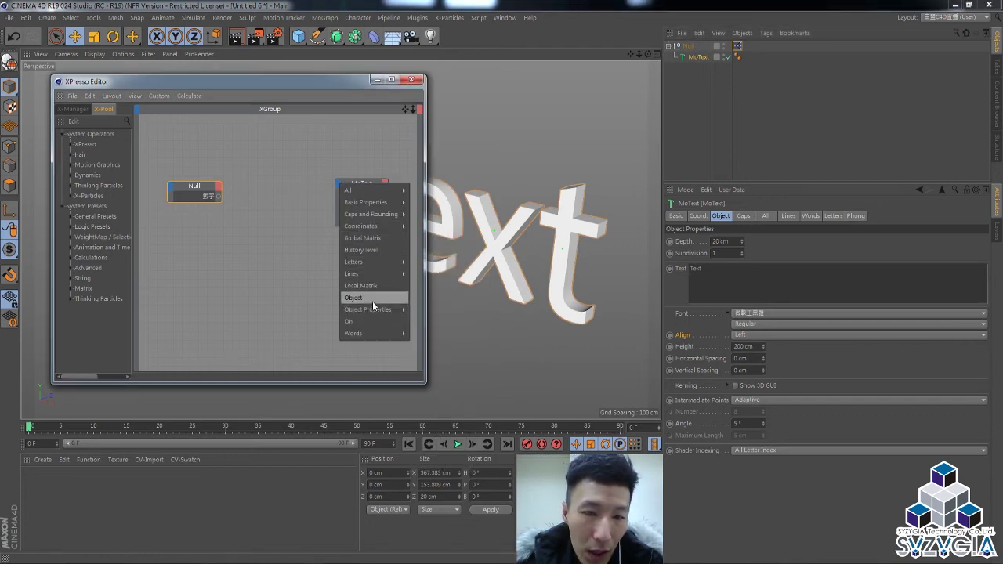
mouse_move(367, 310)
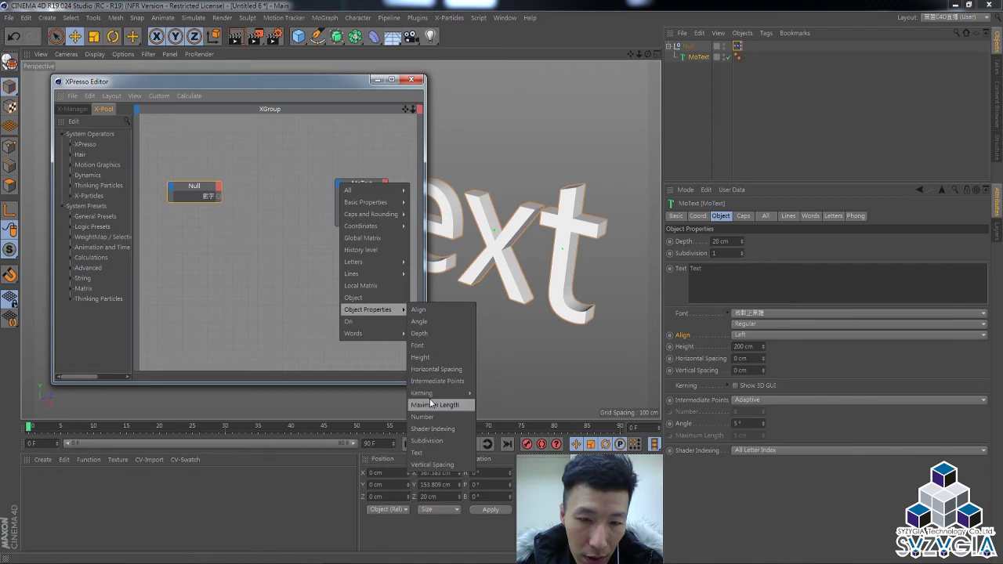
left_click(417, 452)
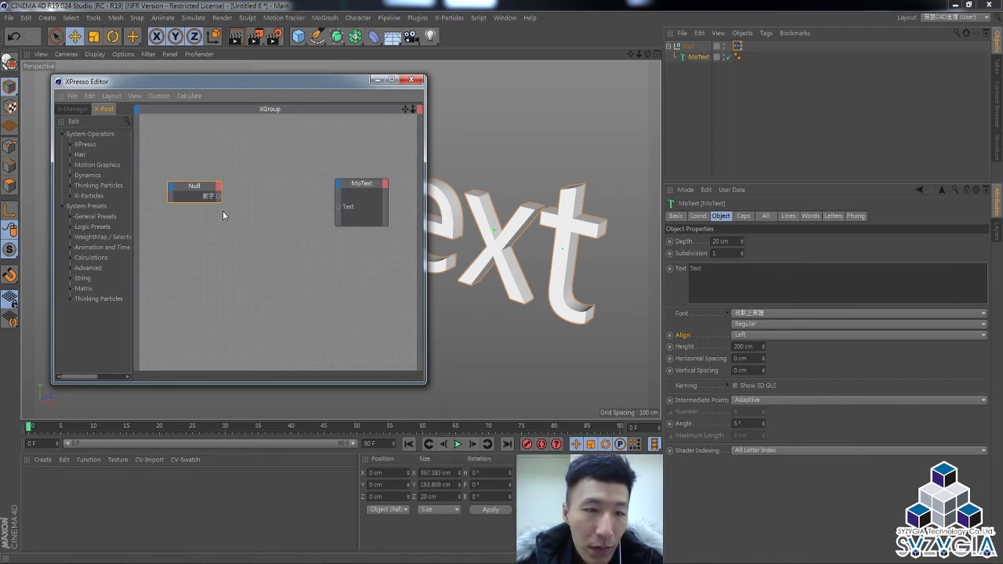
left_click_drag(219, 196, 339, 207)
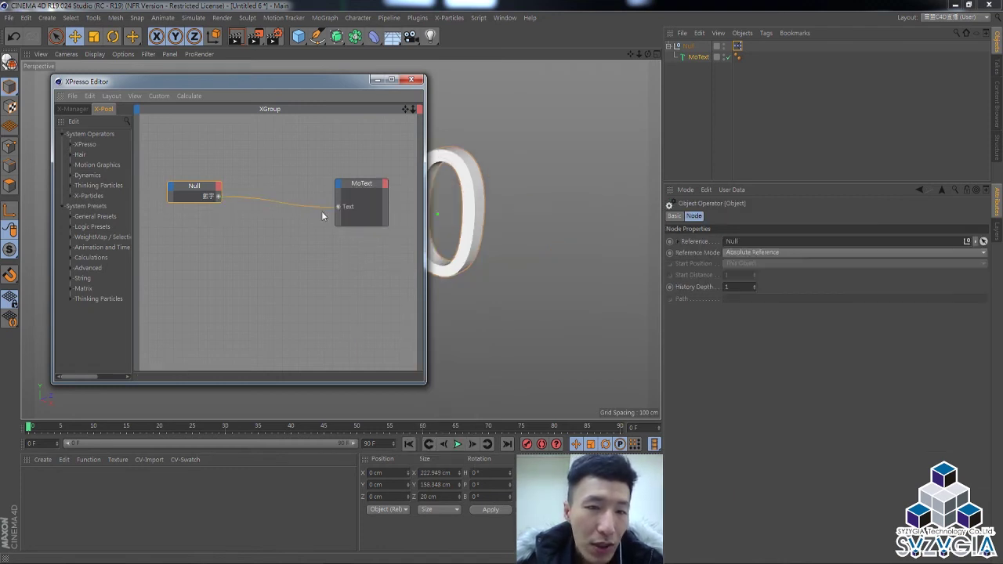
mouse_move(275, 84)
left_mouse_down()
mouse_move(225, 225)
mouse_move(400, 226)
mouse_move(764, 180)
mouse_move(878, 187)
mouse_move(836, 225)
mouse_move(823, 314)
mouse_move(836, 211)
left_mouse_up()
Raise 數字 to 41 and play from the start, seeing decimal counts like 16.516
left_click(457, 445)
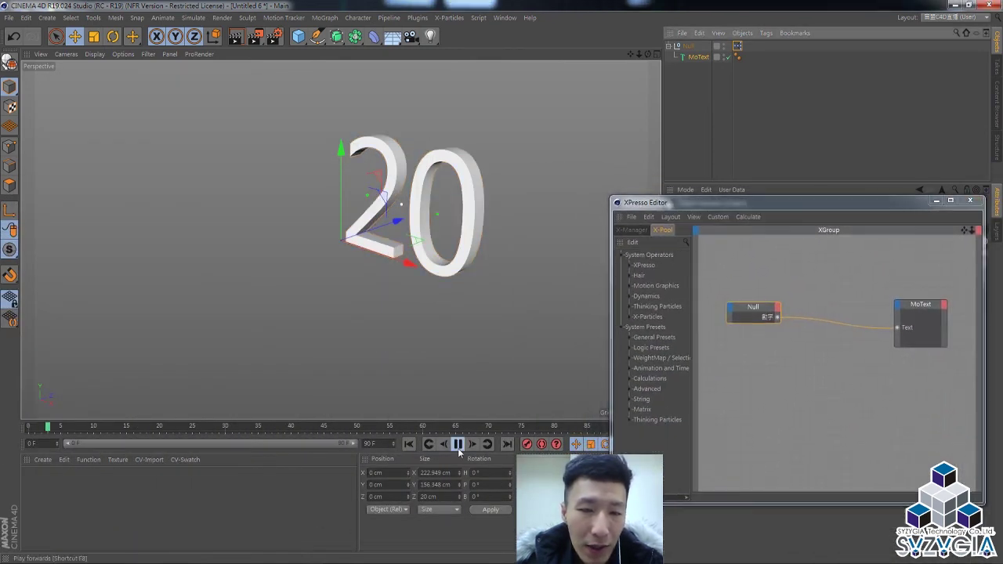
mouse_move(765, 208)
left_mouse_down()
mouse_move(377, 232)
mouse_move(141, 211)
left_mouse_up()
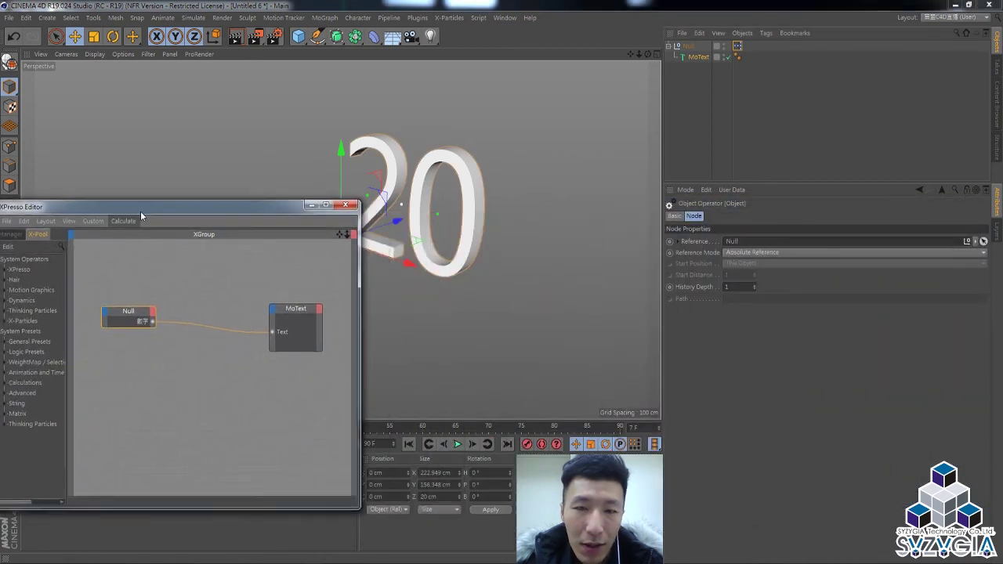
left_click(688, 45)
left_click(772, 215)
mouse_move(763, 239)
left_mouse_down()
mouse_move(911, 241)
mouse_move(721, 235)
mouse_move(936, 233)
mouse_move(750, 243)
left_mouse_up()
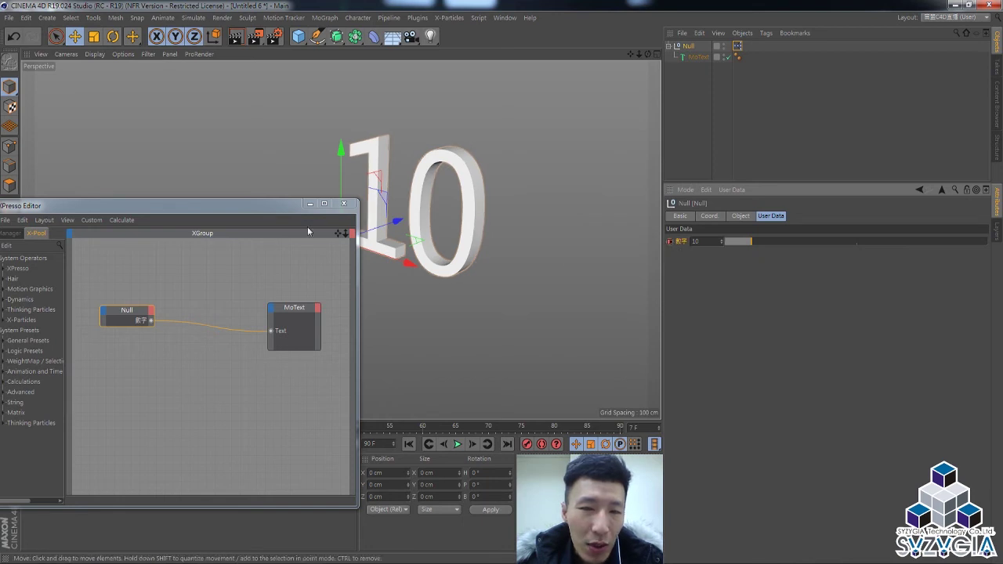
left_click_drag(261, 206, 224, 100)
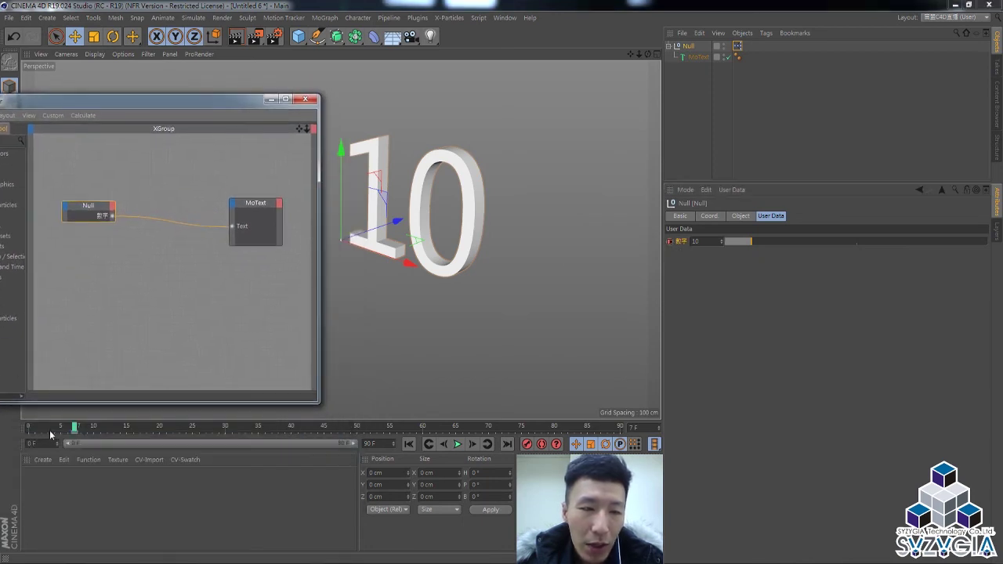
left_click_drag(77, 427, 365, 427)
left_click_drag(751, 241, 833, 241)
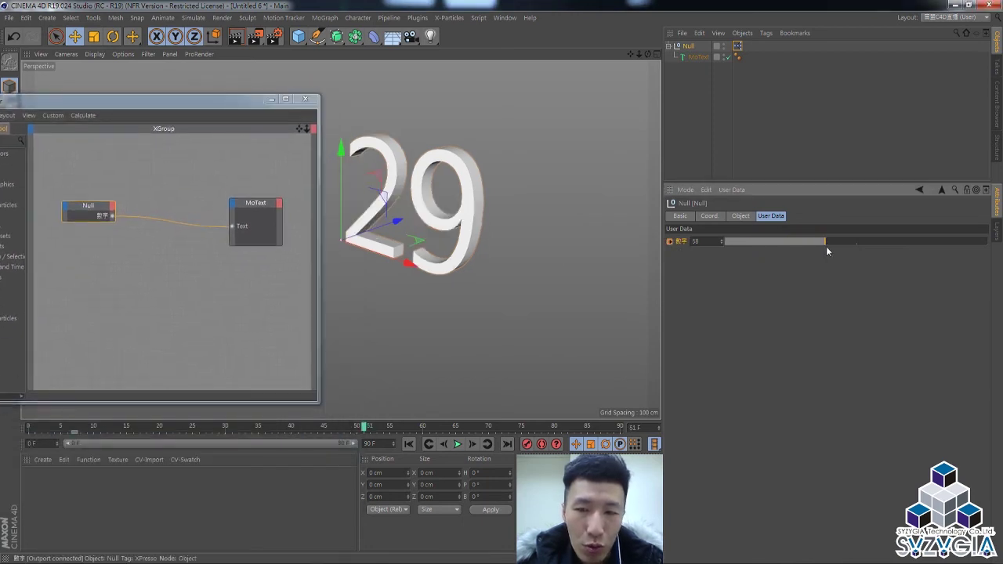
left_click(409, 444)
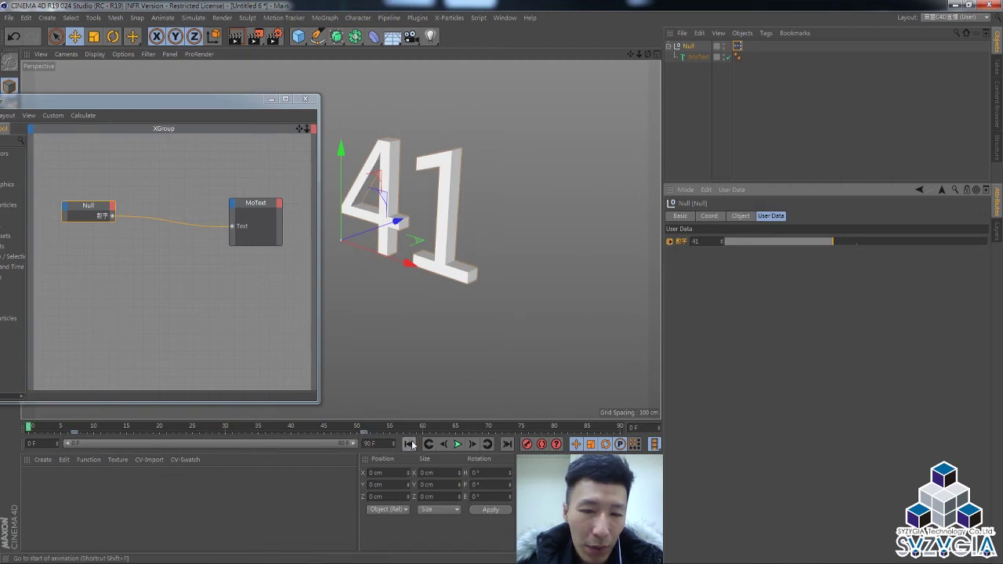
left_click(459, 444)
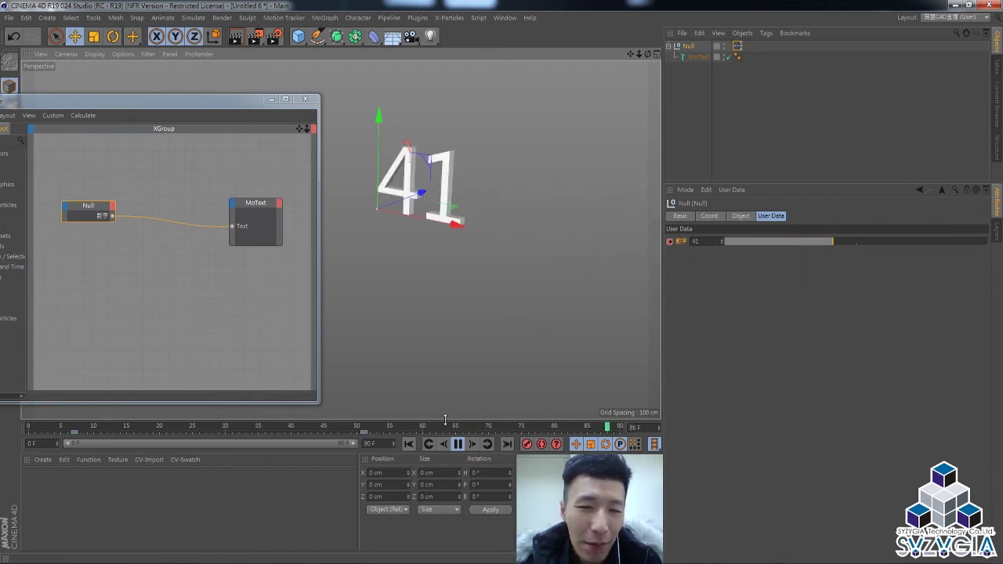
left_click(458, 445)
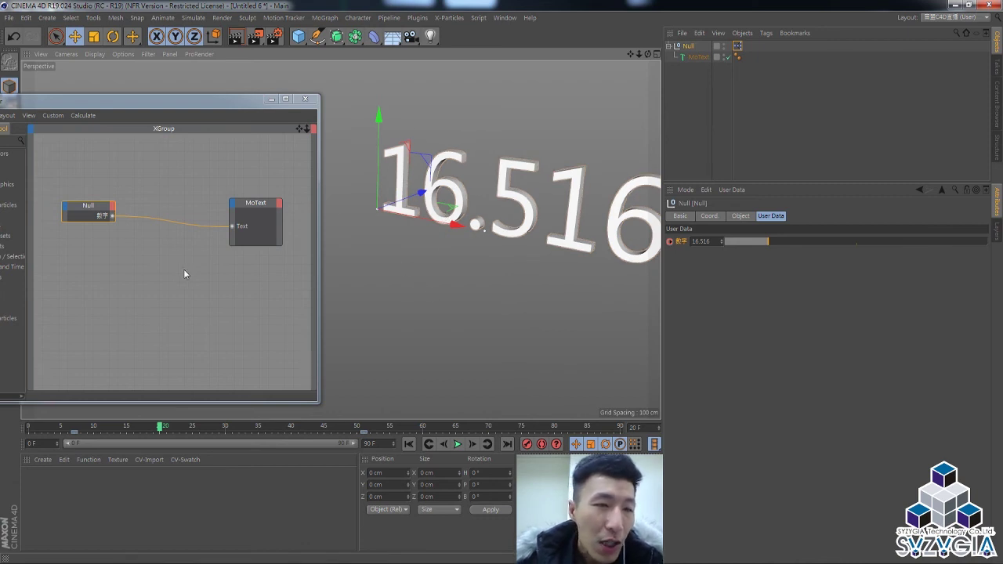
Add an Iteration node, wiring 數字 into Iteration End and its output into the MoText Text
right_click(157, 260)
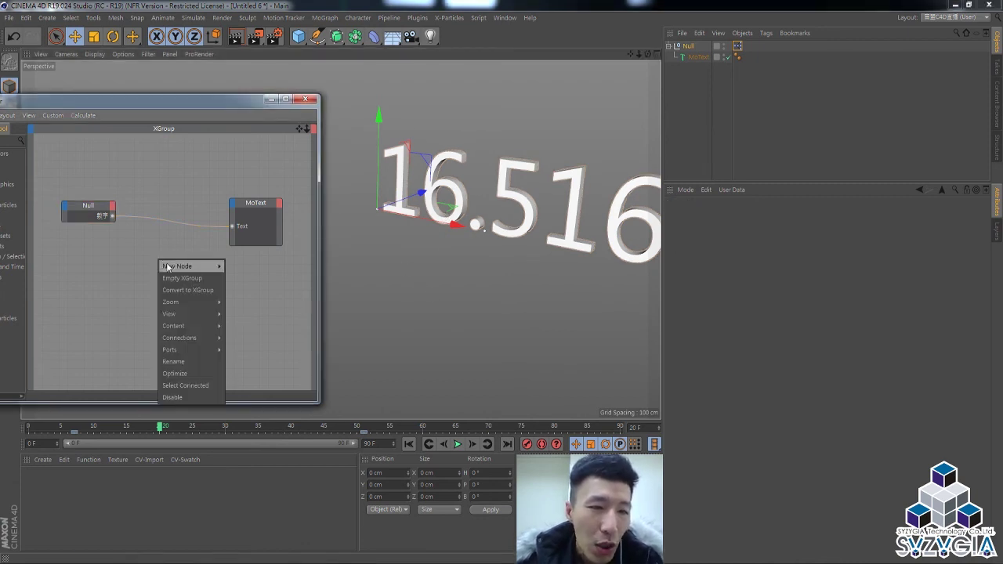
mouse_move(181, 267)
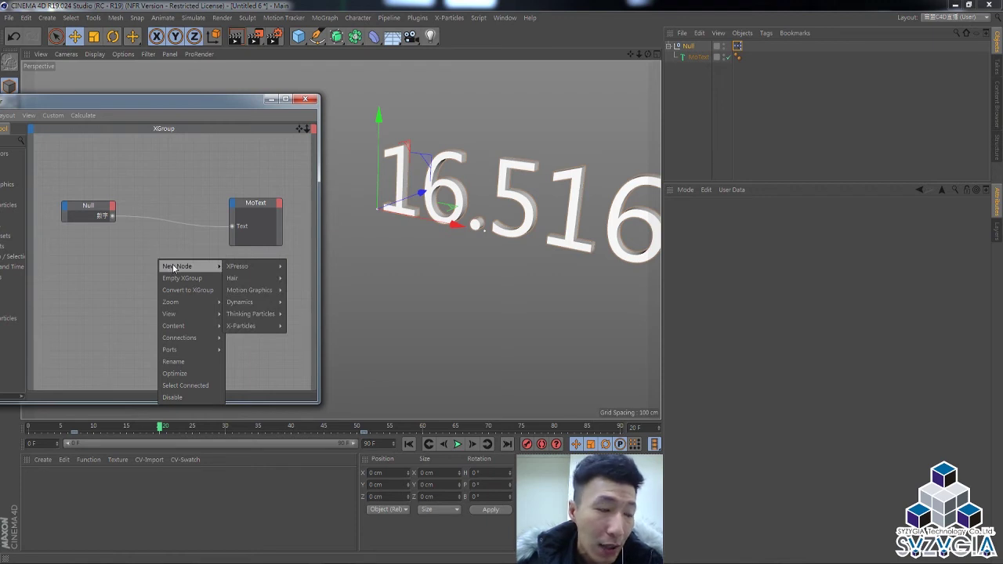
mouse_move(238, 267)
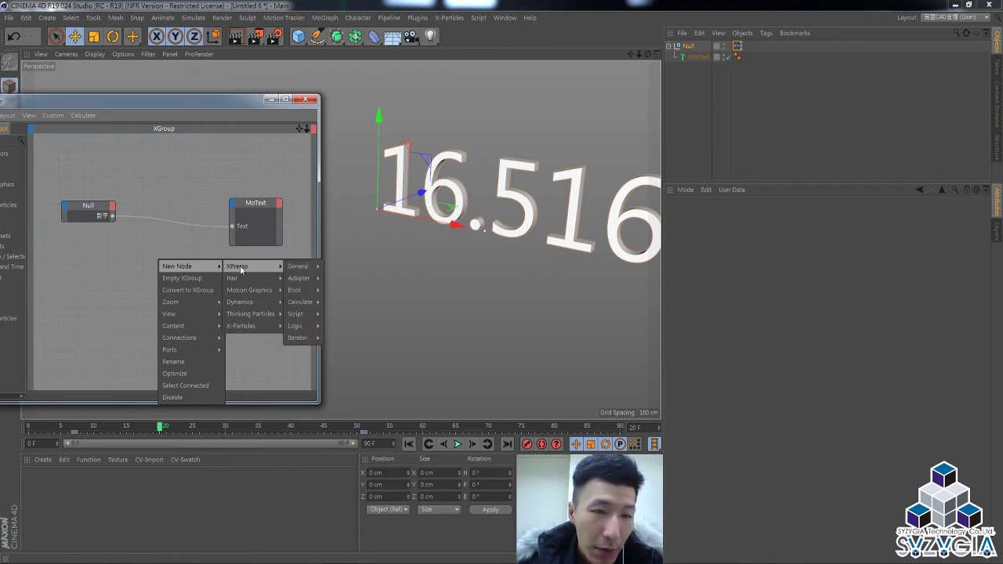
mouse_move(299, 338)
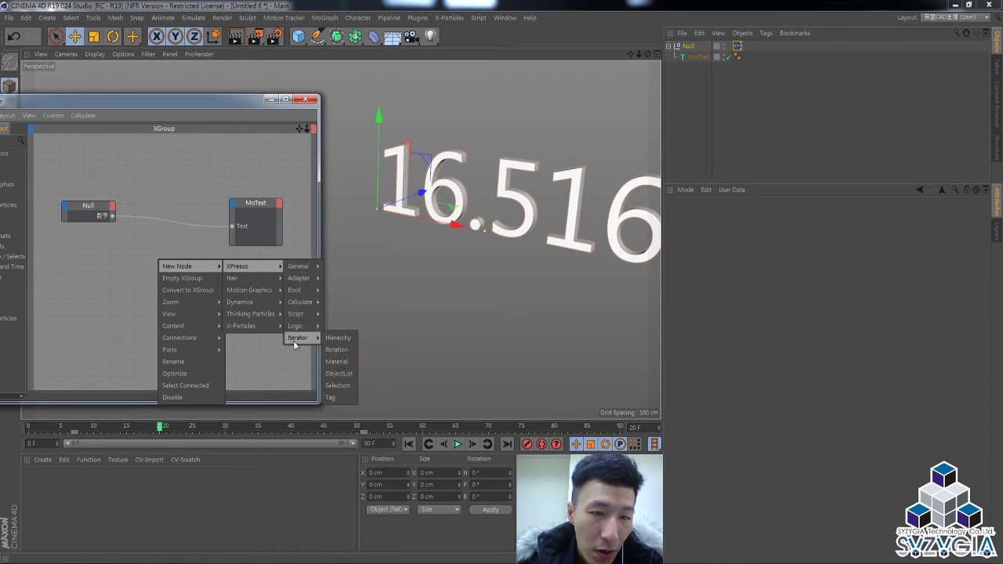
left_click(345, 350)
left_click_drag(166, 249, 181, 179)
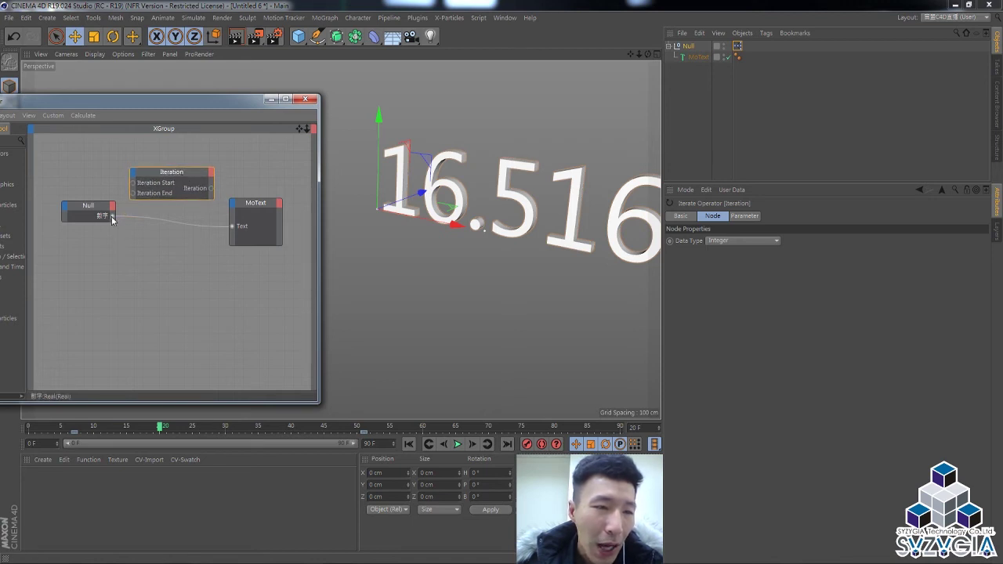
left_click_drag(133, 194, 112, 215)
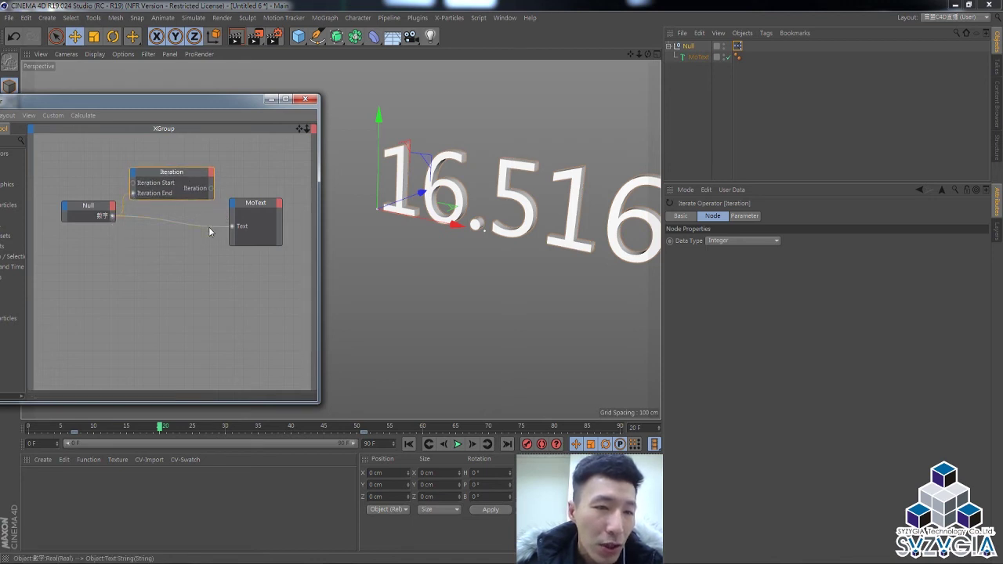
left_click_drag(232, 226, 201, 227)
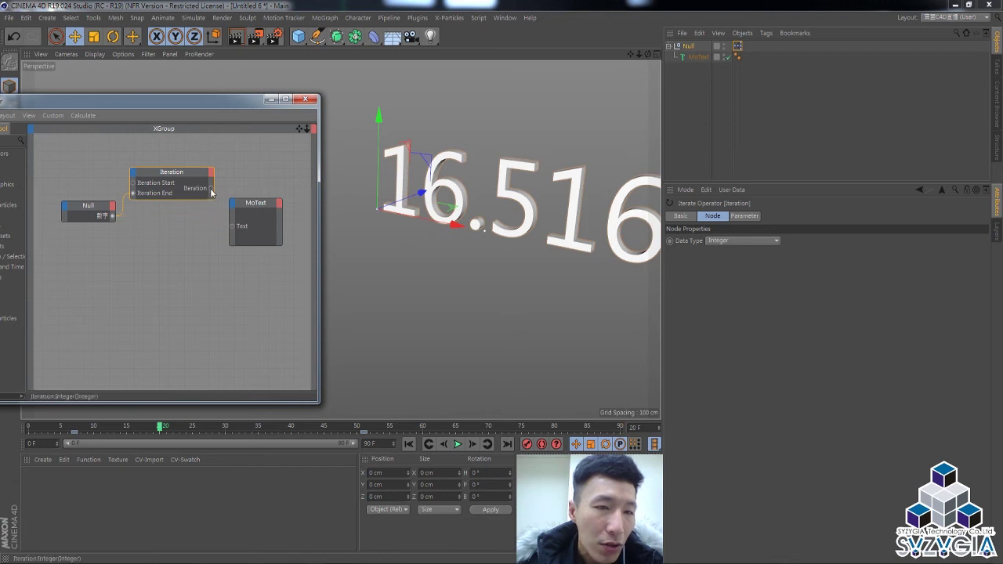
left_click_drag(232, 229, 233, 227)
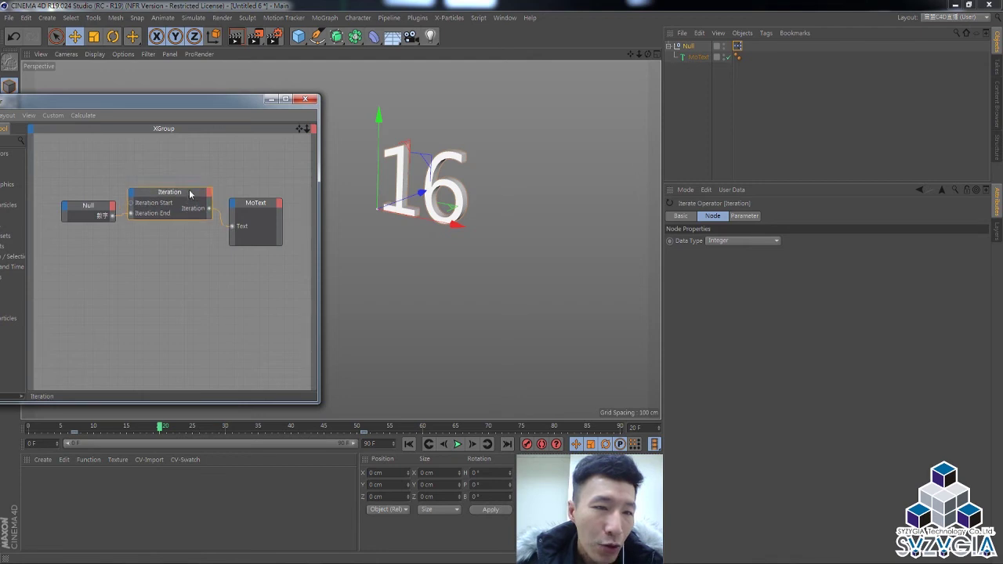
left_click_drag(190, 194, 190, 237)
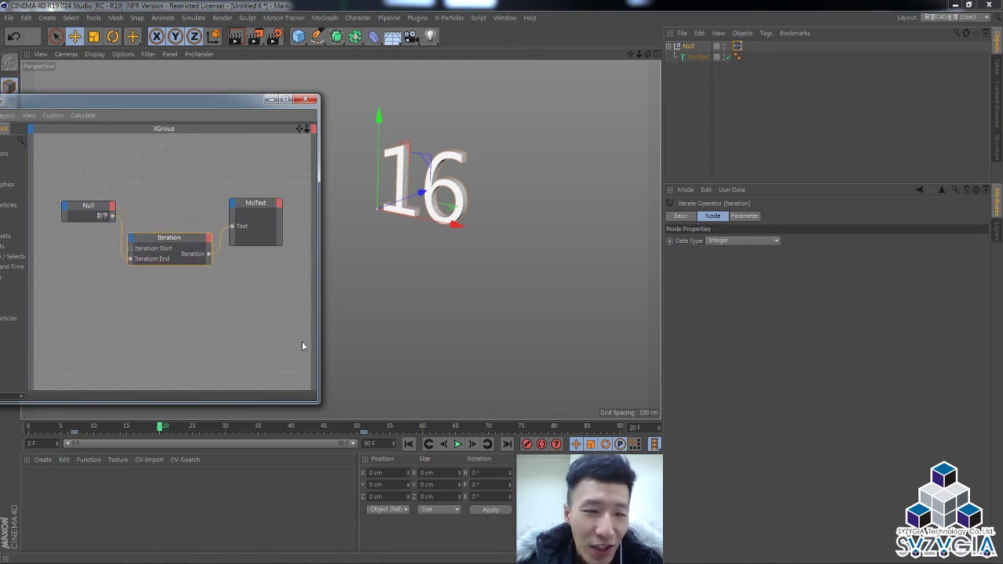
left_click(406, 445)
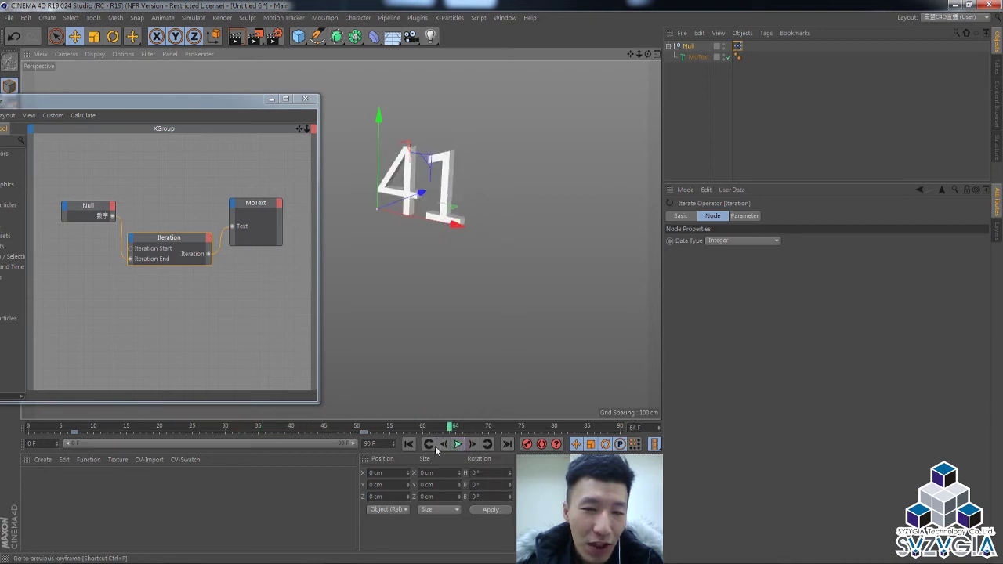
Rewind to check the whole-number count, then bring up the V quick menu of open projects
left_click(409, 445)
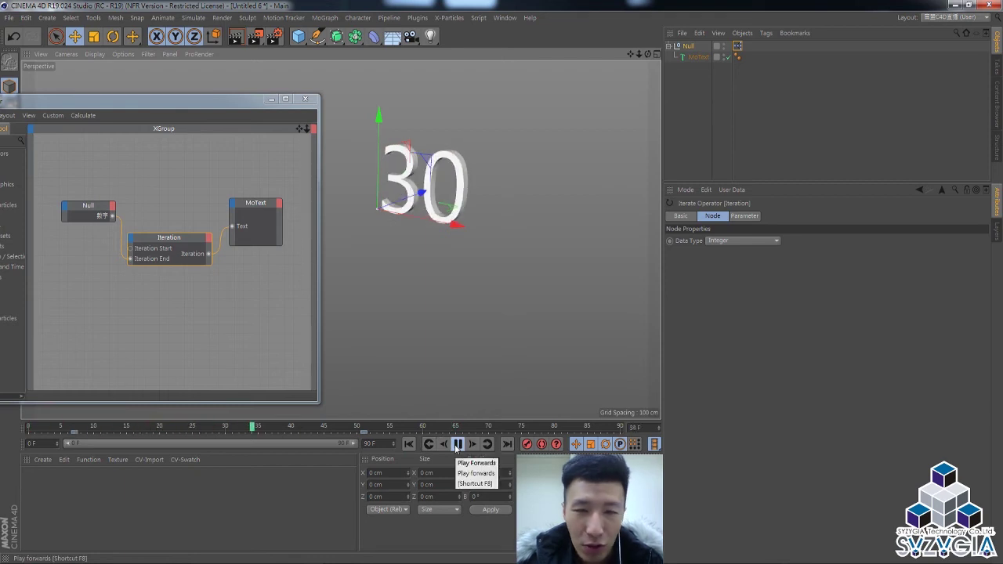
left_click(409, 445)
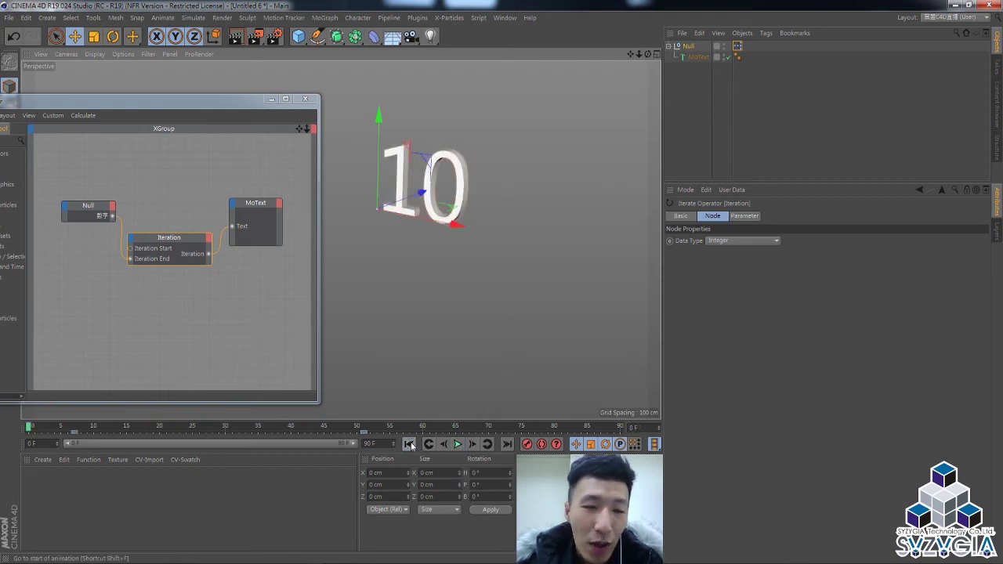
left_click(511, 228)
key("v")
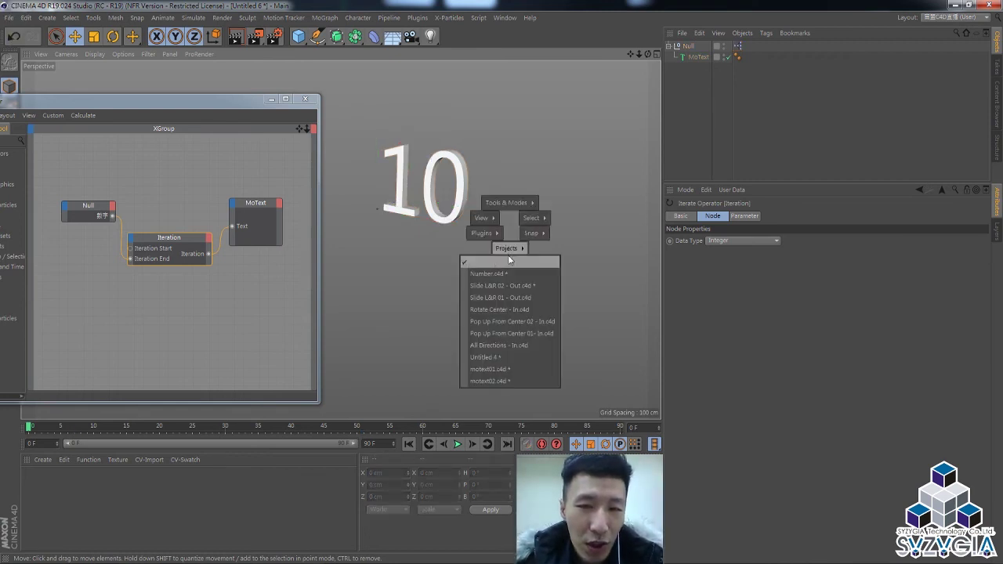
Switch to motext01.c4d and play it through the scene camera with deformer cages hidden
left_click(504, 369)
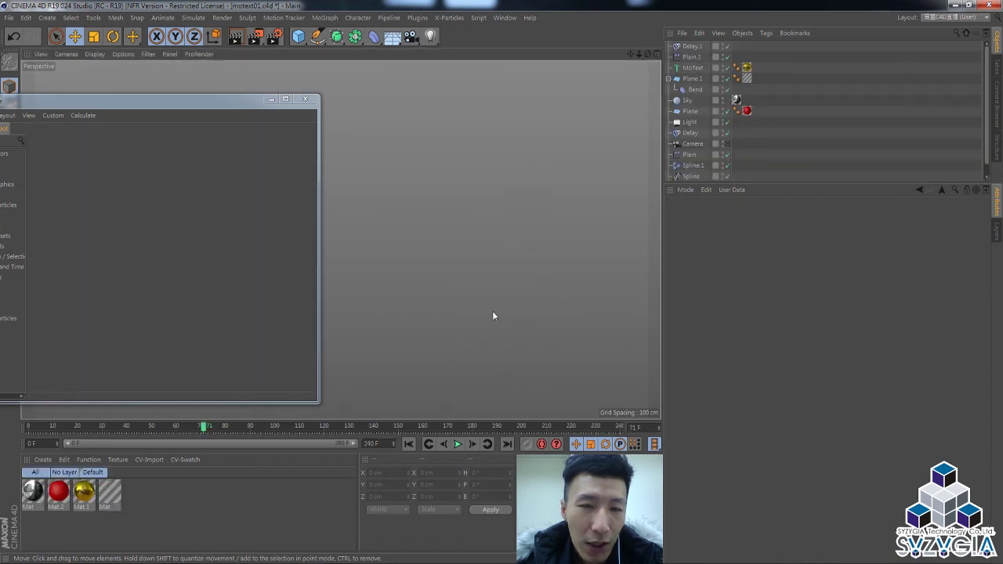
left_click(304, 98)
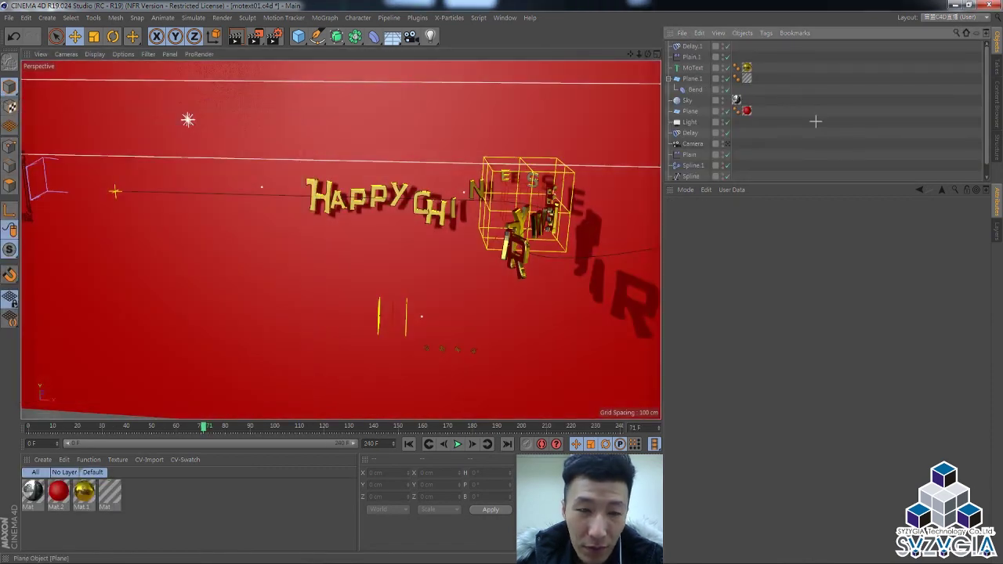
left_click(408, 444)
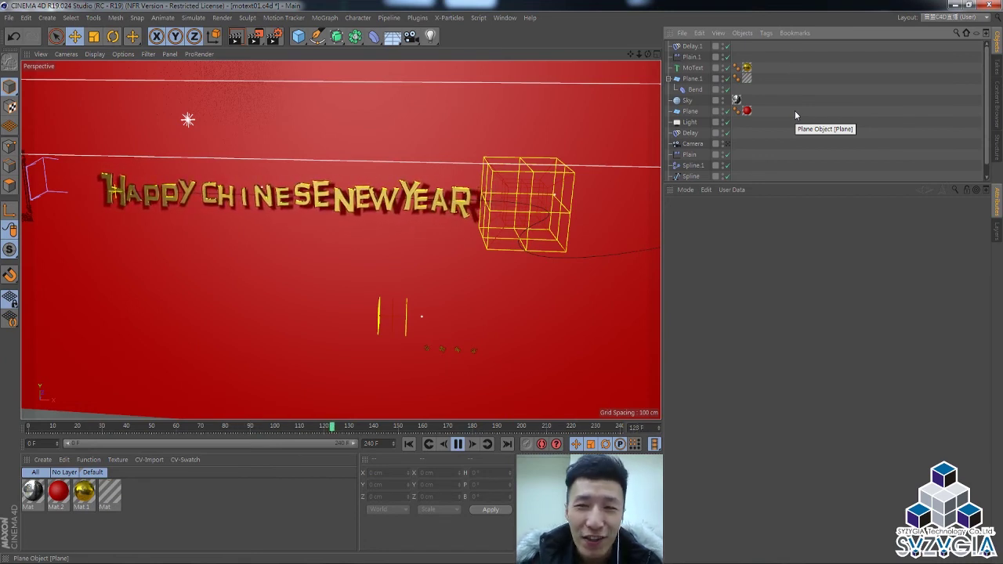
left_click(727, 144)
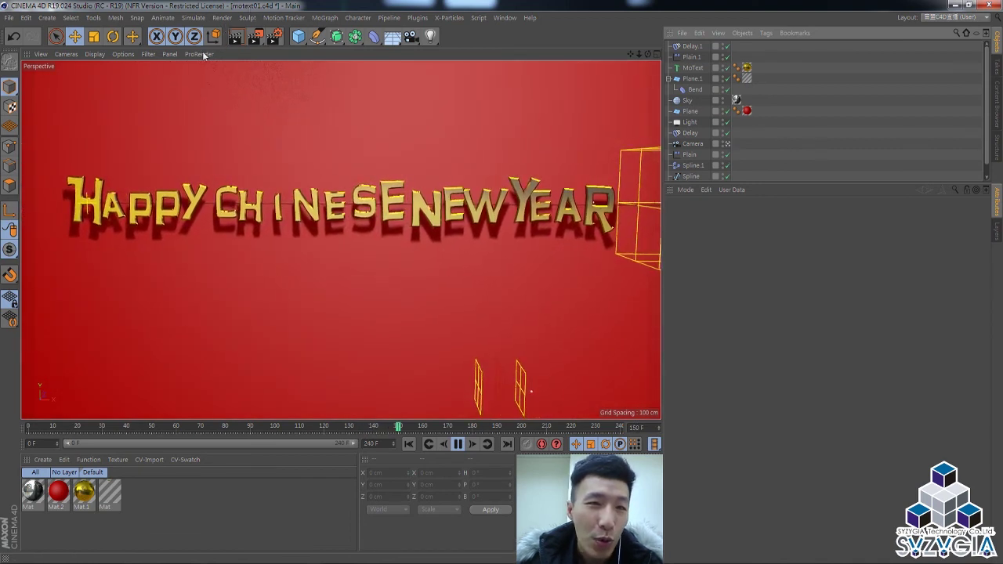
left_click(148, 54)
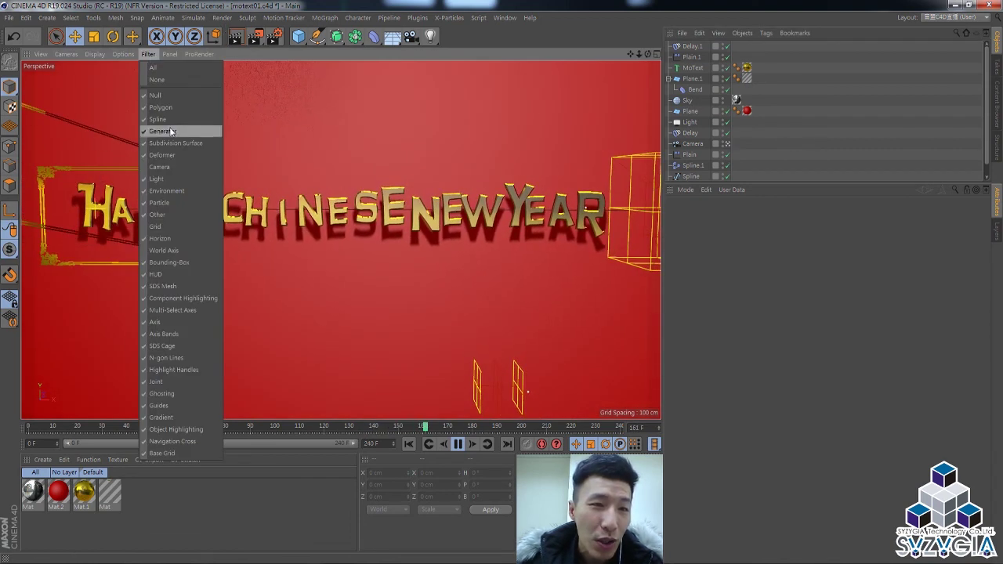
left_click(170, 155)
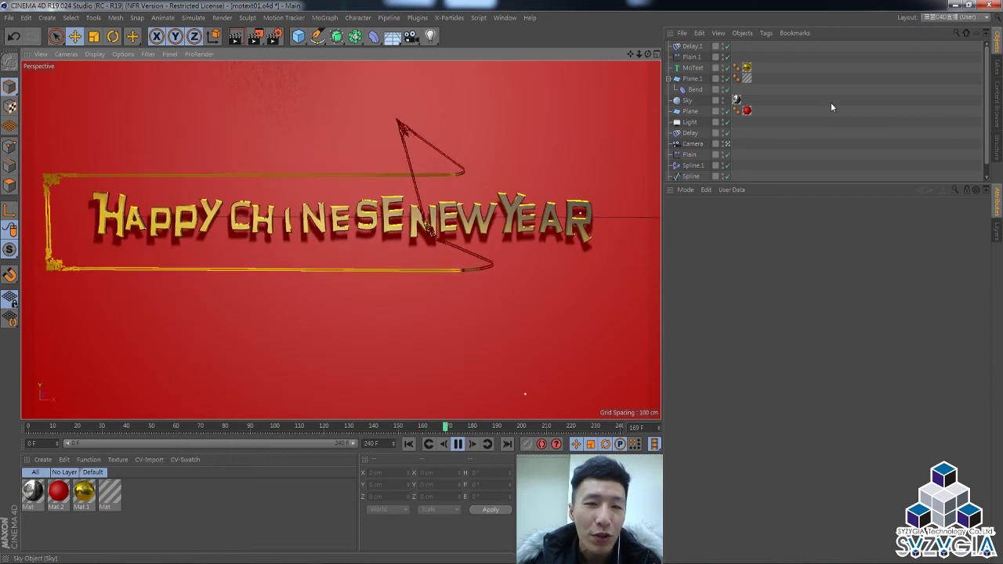